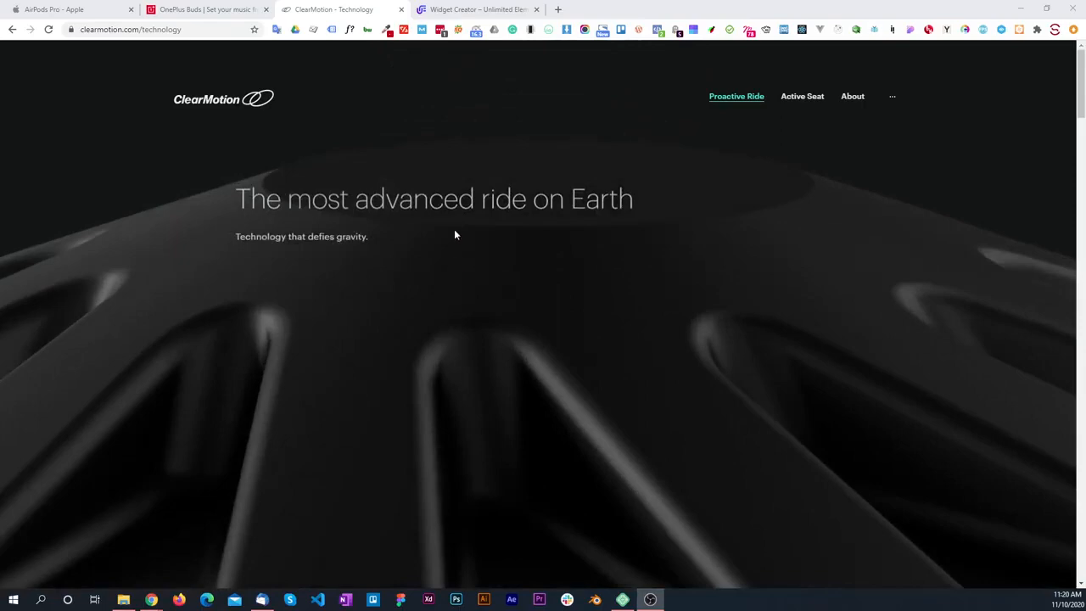
Step: Look over the OnePlus Buds product page and the Unlimited Elements Widget Creator page as references for scroll effects
click(235, 7)
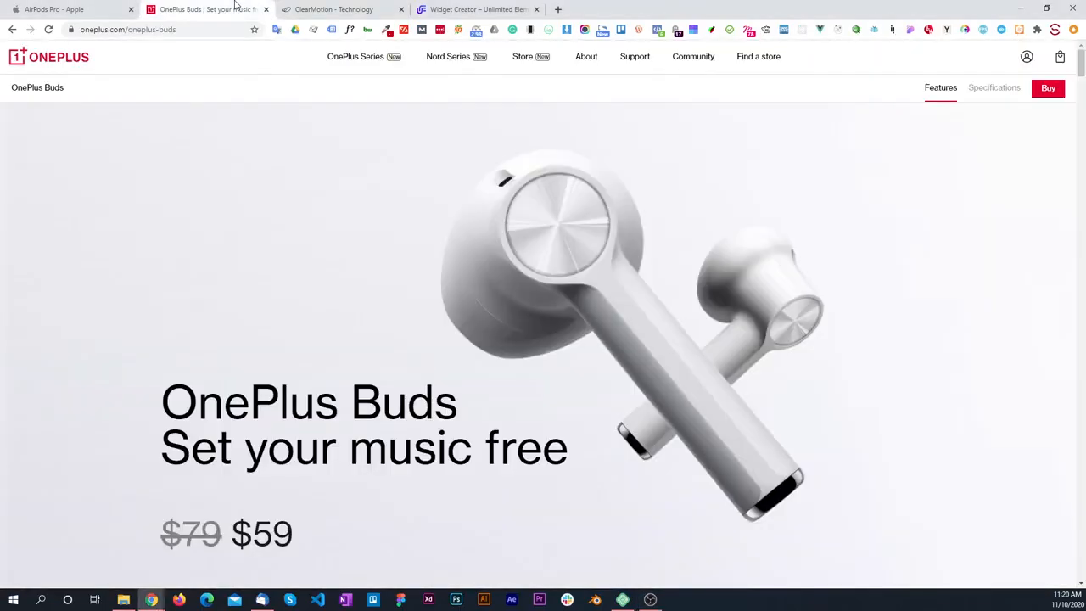
scroll(493, 274, down, 8)
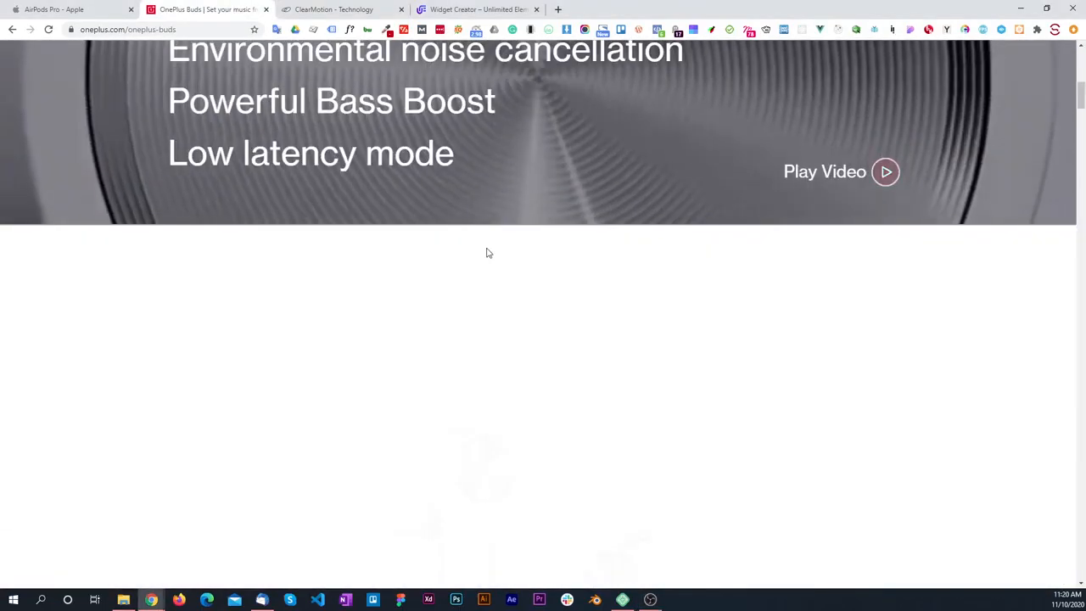
click(461, 6)
scroll(472, 302, up, 3)
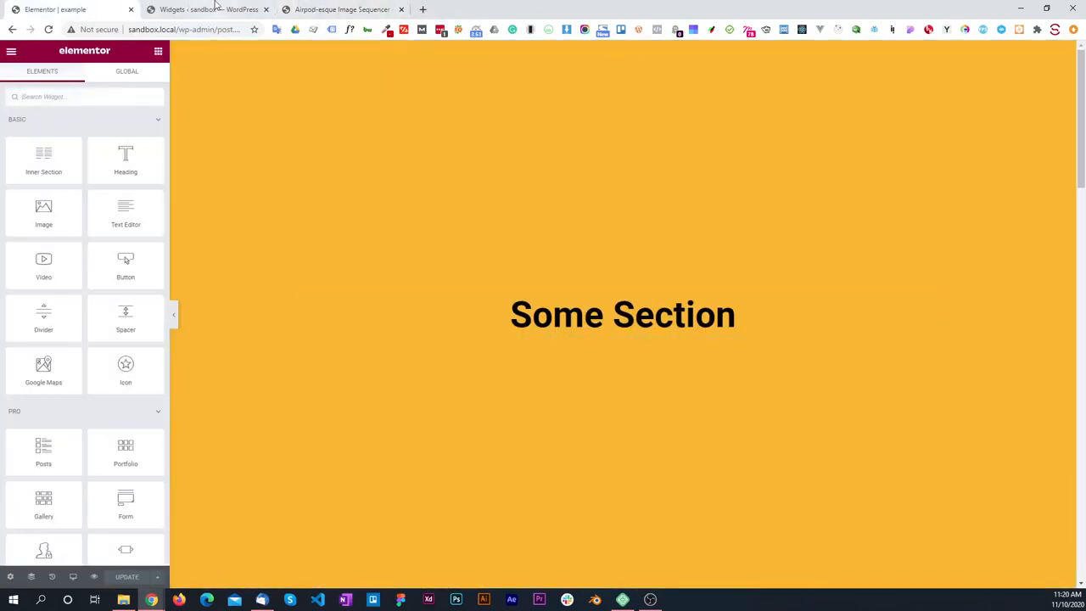
Step: Open the Unlimited Elements widgets list in the WordPress admin and view the widget import dialog without importing anything
click(214, 6)
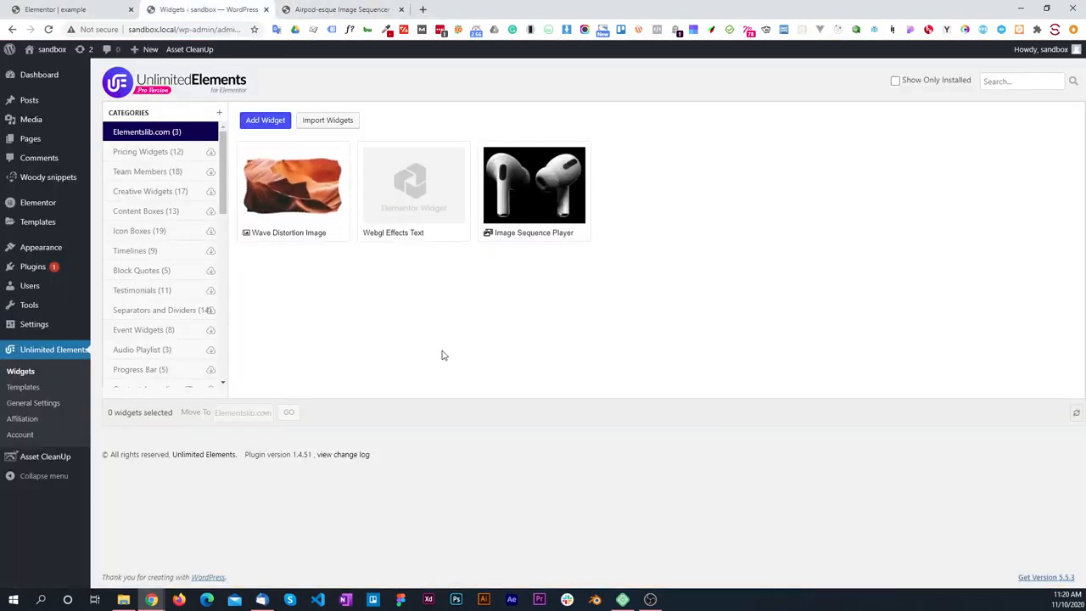
click(23, 377)
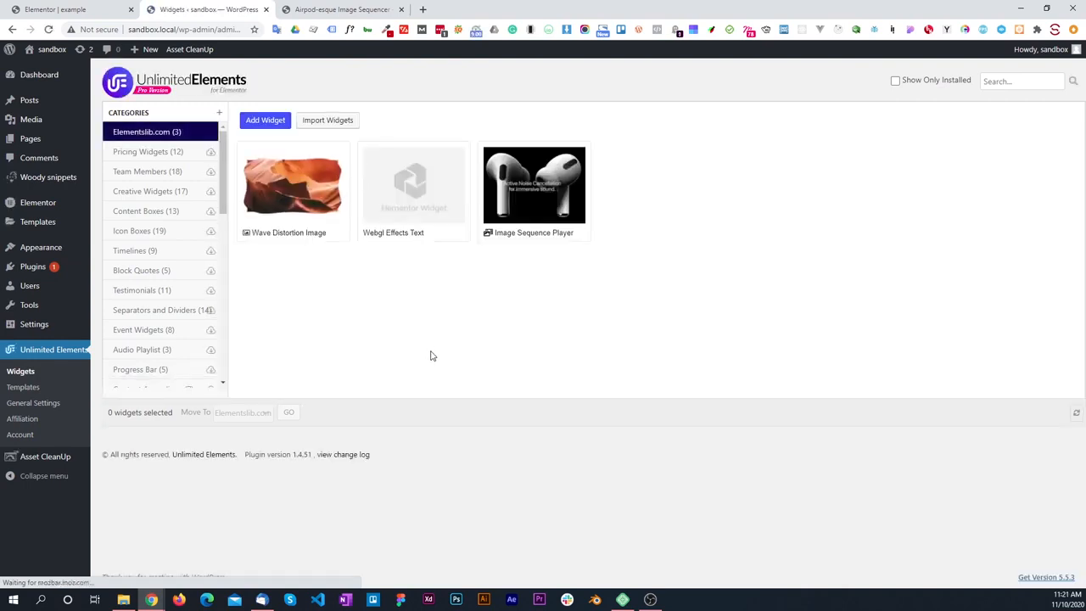
click(344, 123)
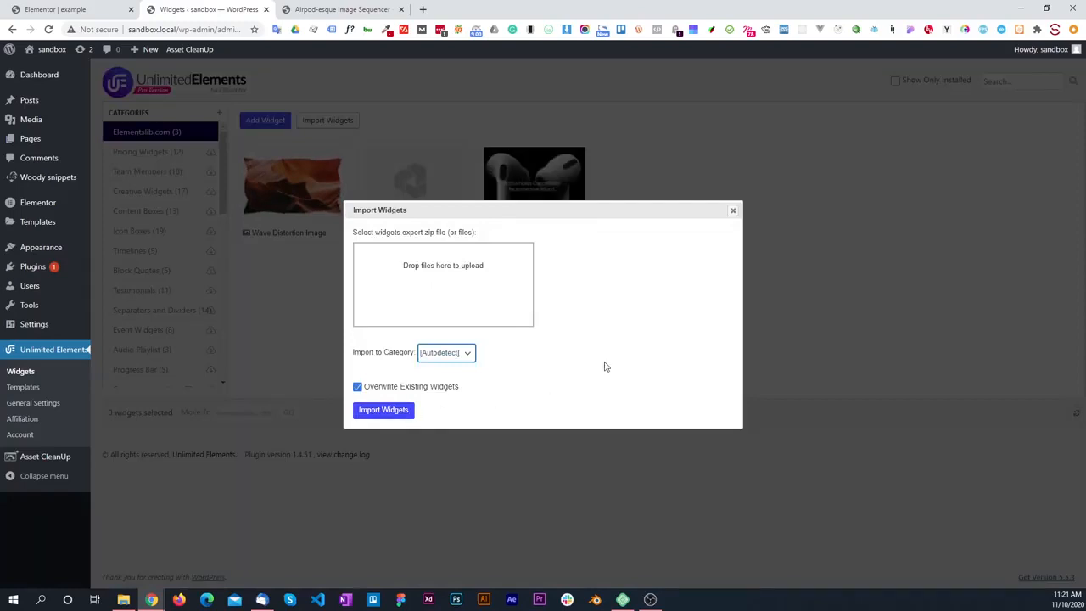
click(732, 211)
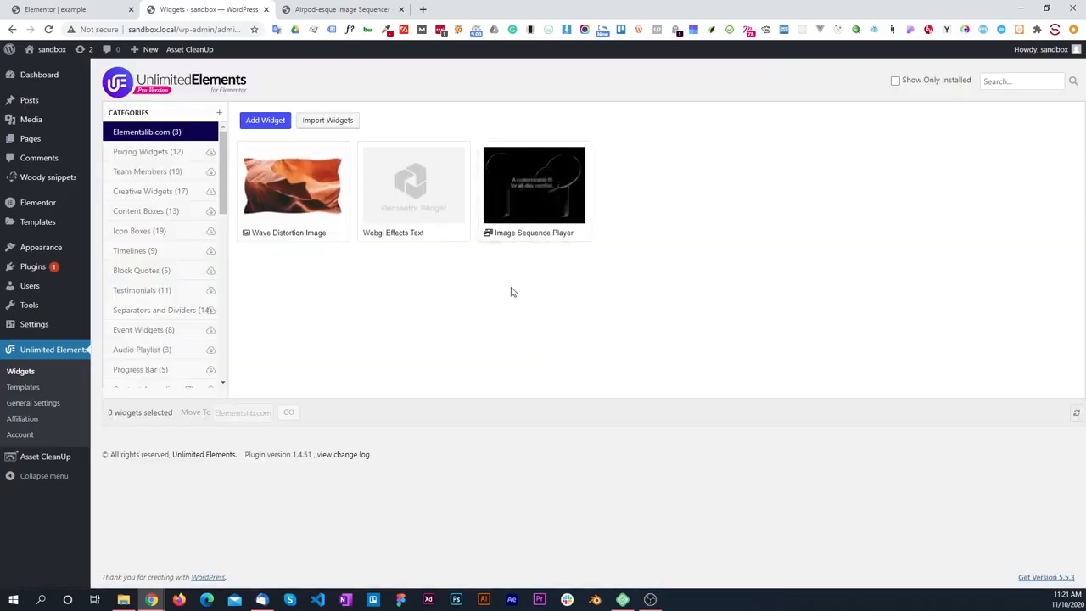
Step: Open the Image Sequence Player widget for editing and examine its HTML, CSS, JavaScript and attributes
click(491, 218)
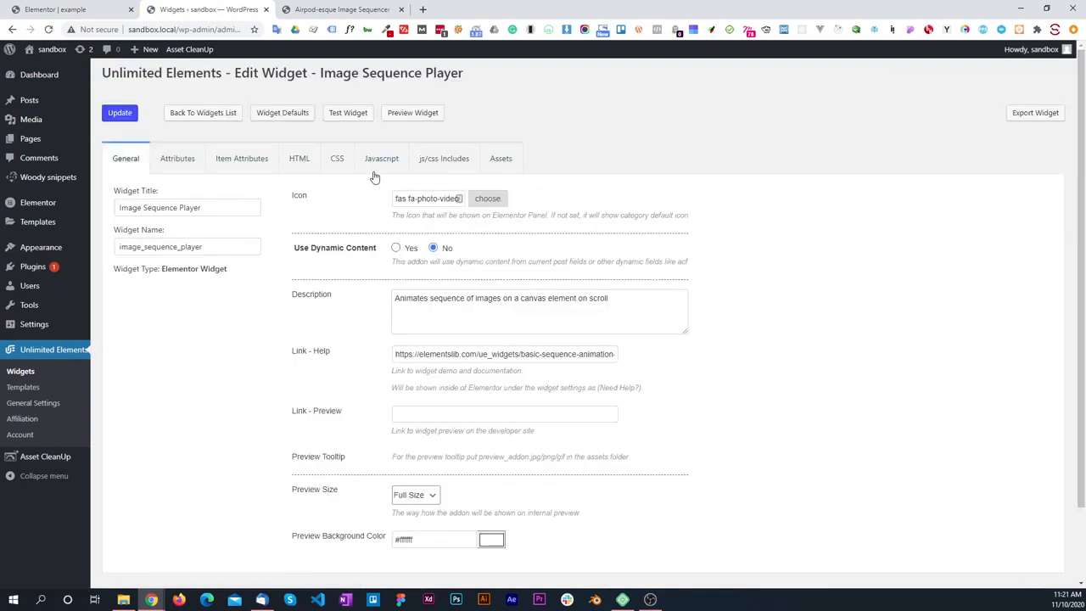
click(378, 167)
click(336, 168)
click(301, 163)
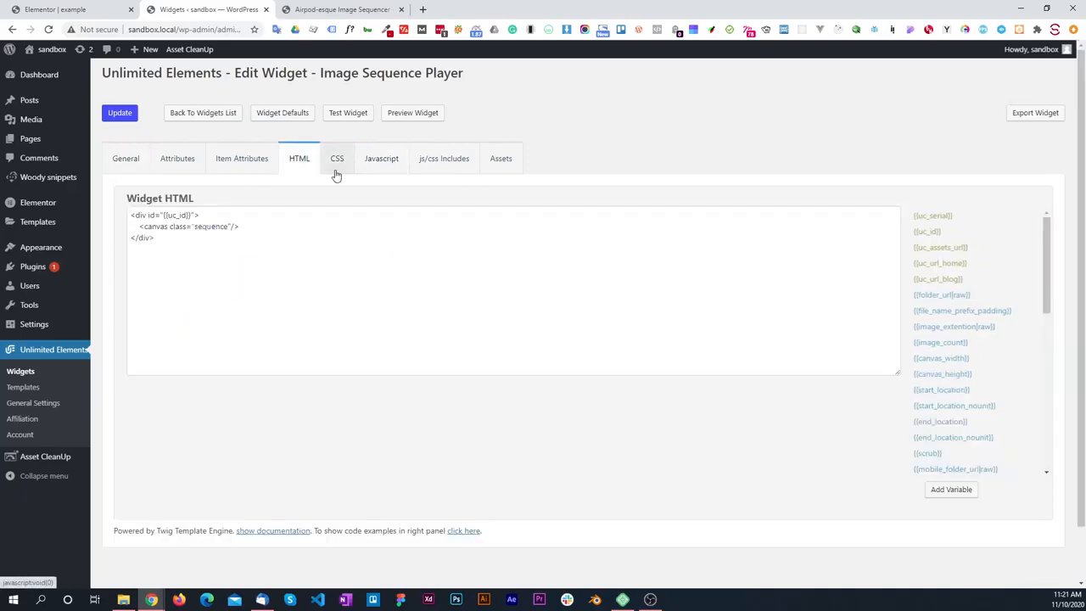
click(387, 167)
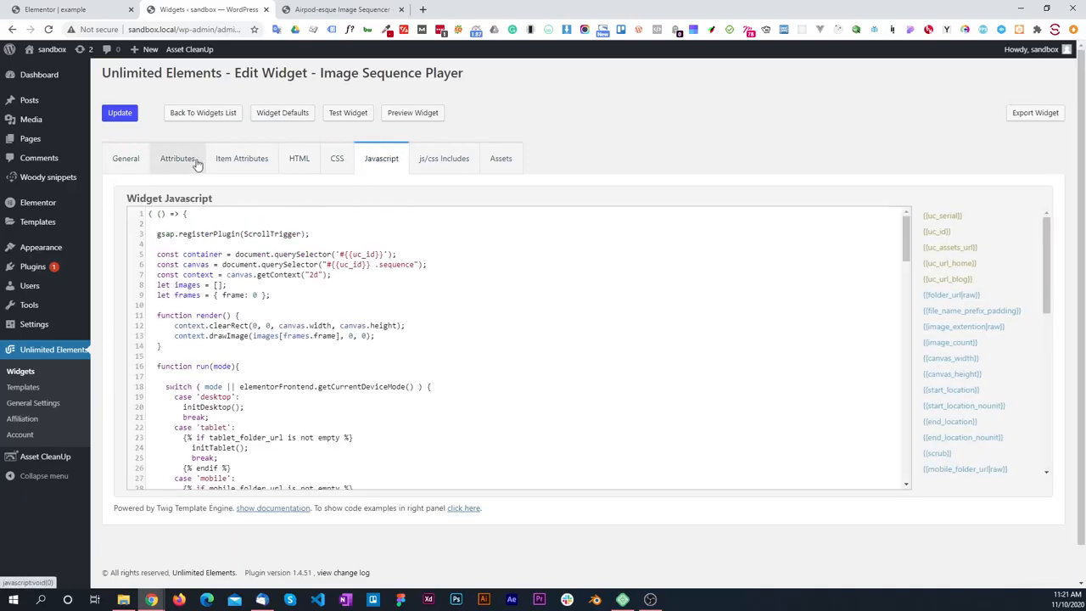
click(196, 163)
click(385, 165)
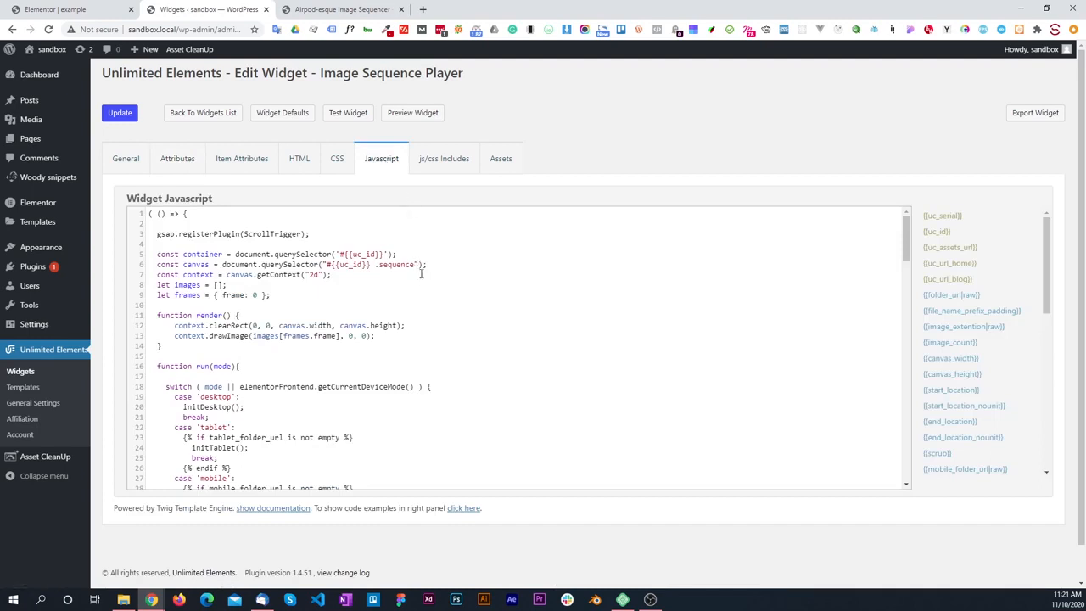
Step: Return to the example page in Elementor and review its section structure, including the empty section between the two coloured ones
click(110, 9)
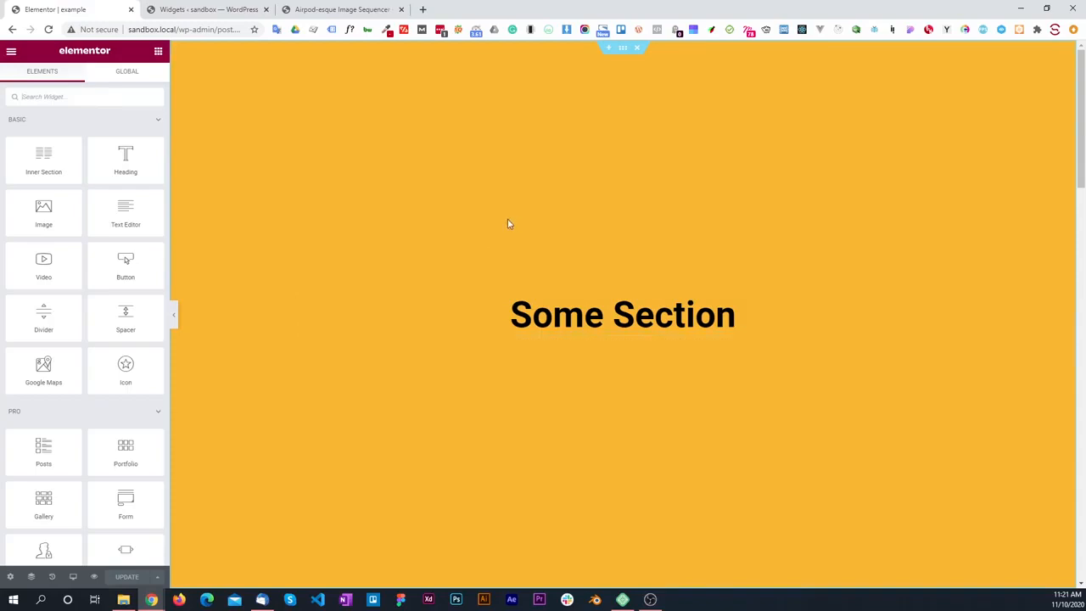
scroll(507, 224, down, 1)
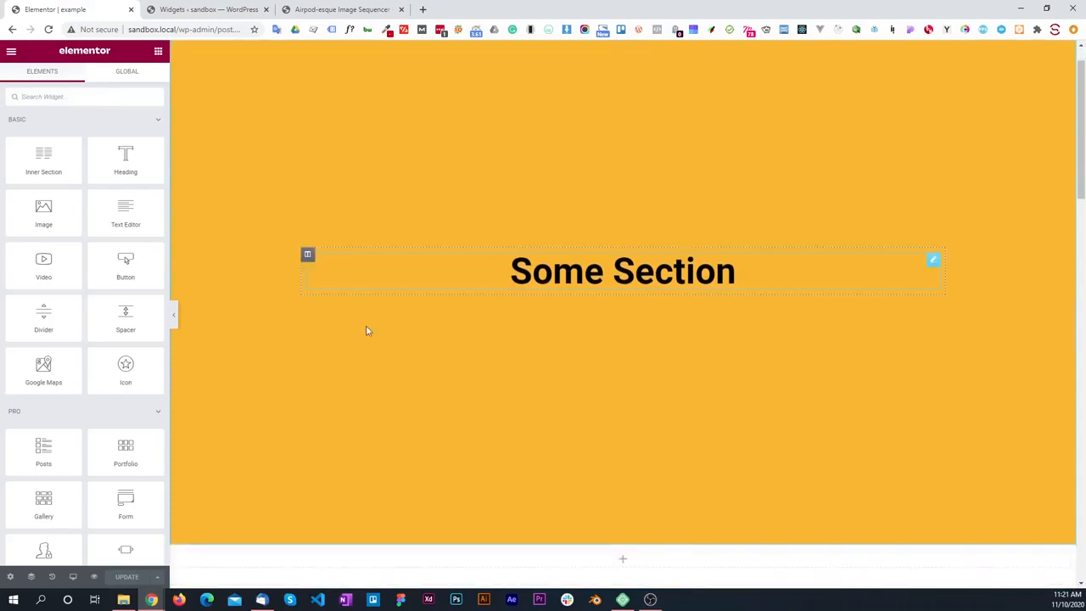
click(30, 576)
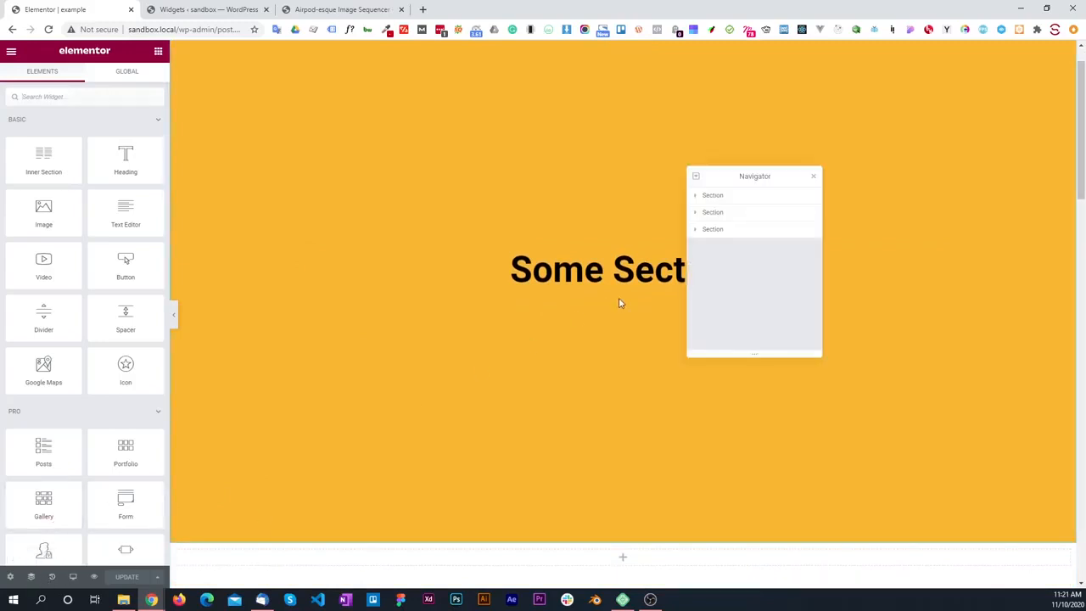
click(812, 177)
scroll(589, 259, down, 10)
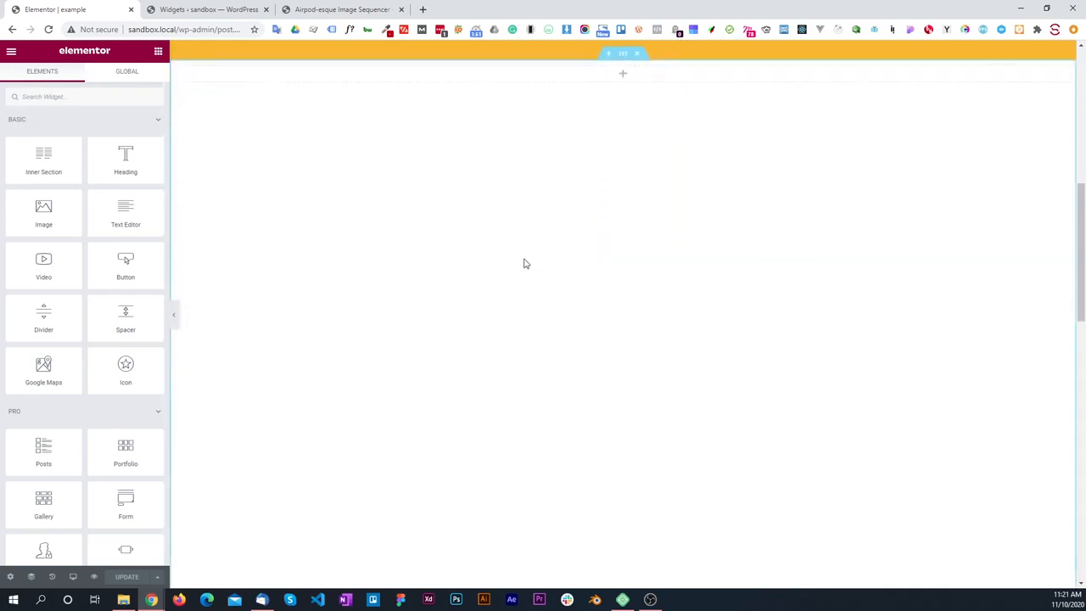
scroll(506, 237, down, 10)
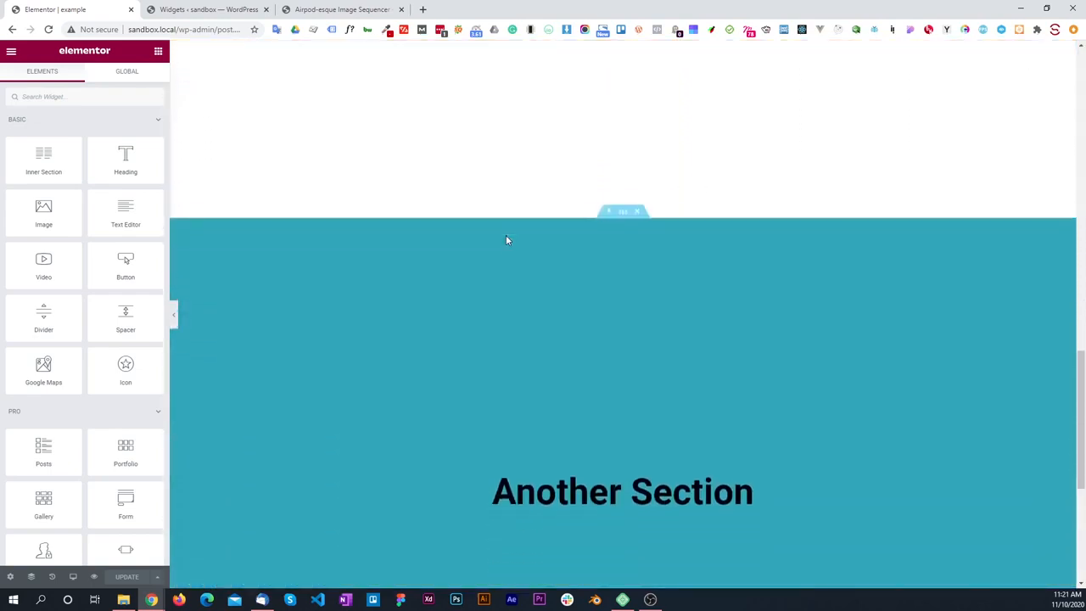
scroll(505, 240, down, 3)
scroll(506, 240, up, 7)
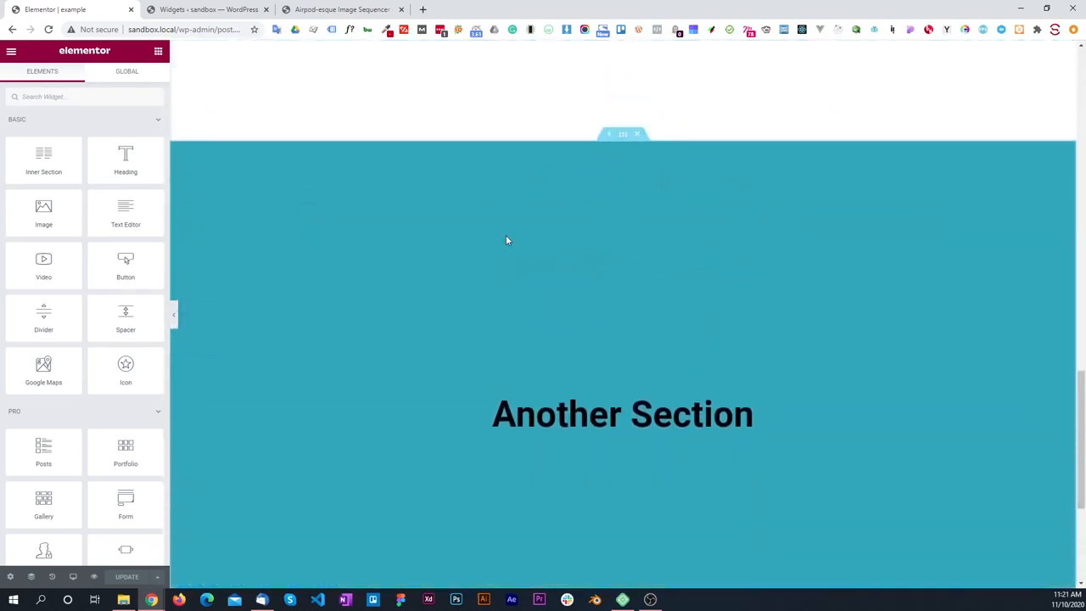
scroll(506, 240, up, 10)
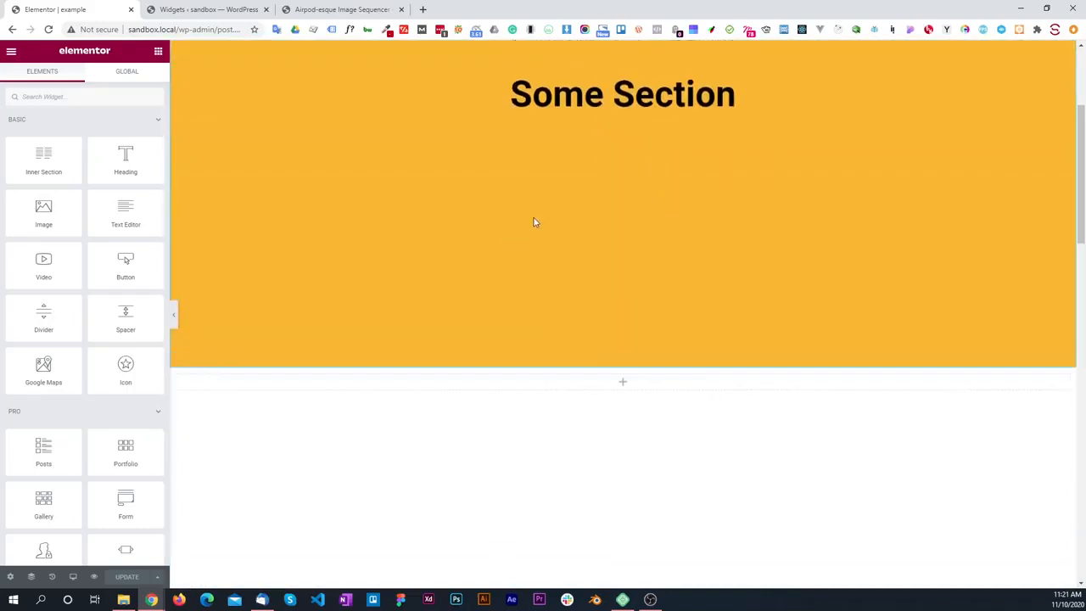
scroll(533, 222, down, 1)
Step: Open the empty middle section's settings and check its layout and minimum height
mouse_move(582, 294)
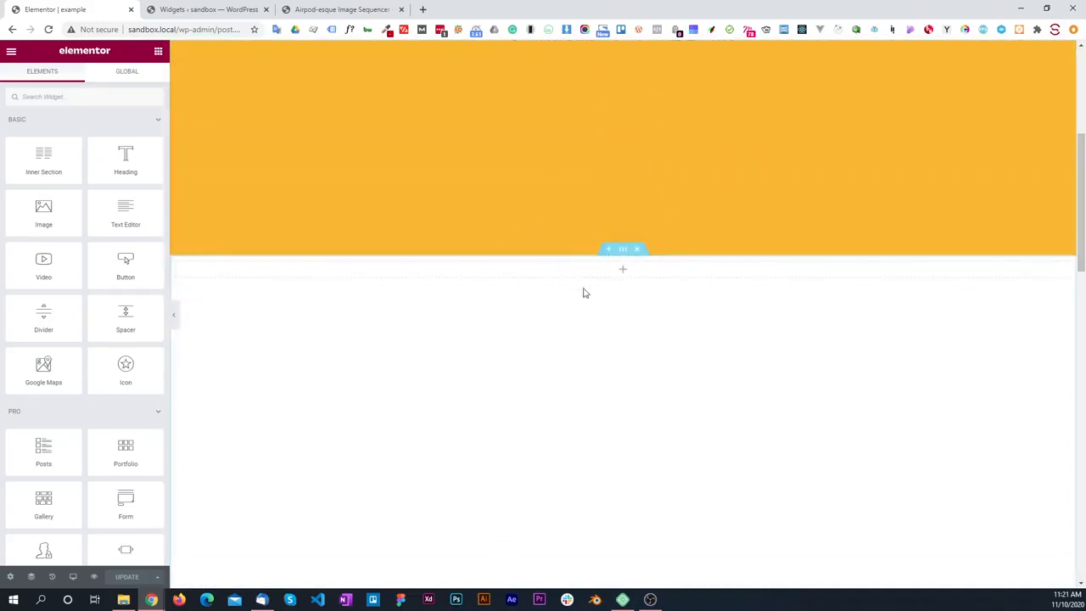
click(623, 252)
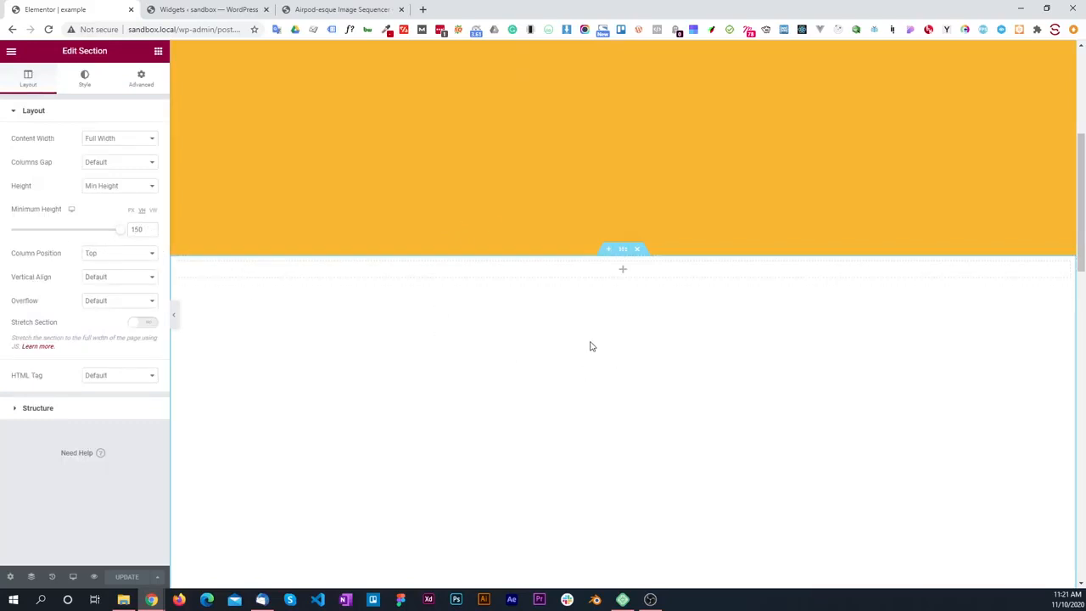
scroll(591, 346, down, 2)
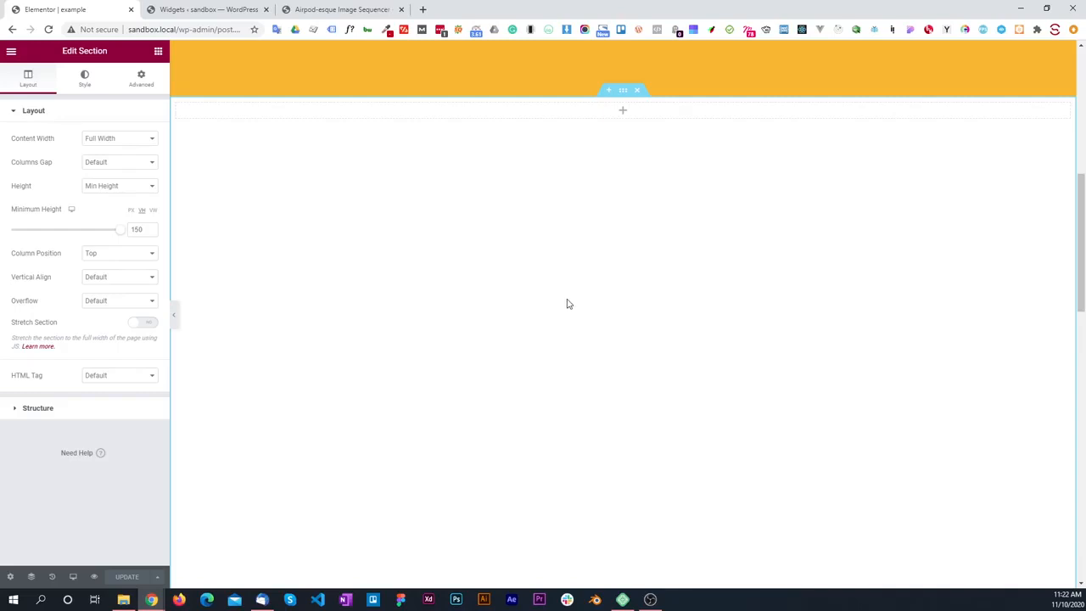
scroll(487, 221, up, 2)
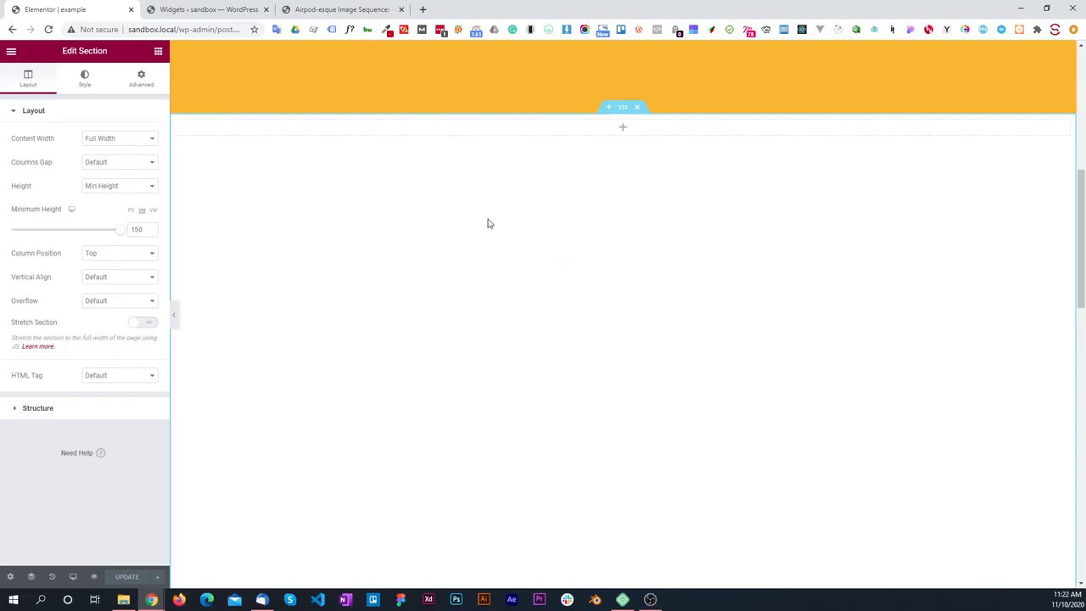
Step: Find the Image Sequence Player widget and place it in the empty middle section
click(158, 51)
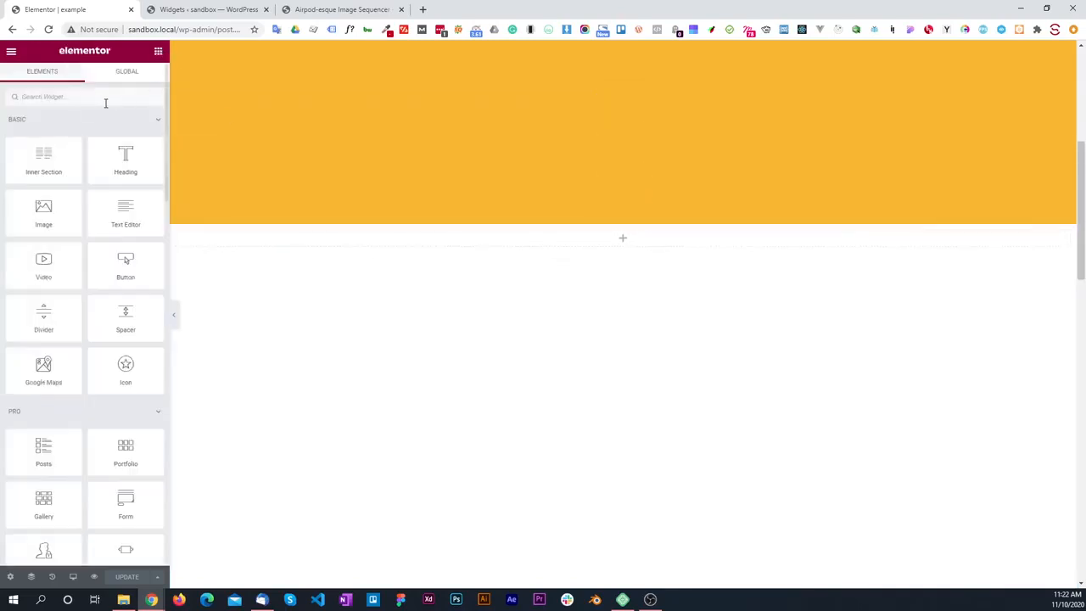
click(74, 95)
text(send)
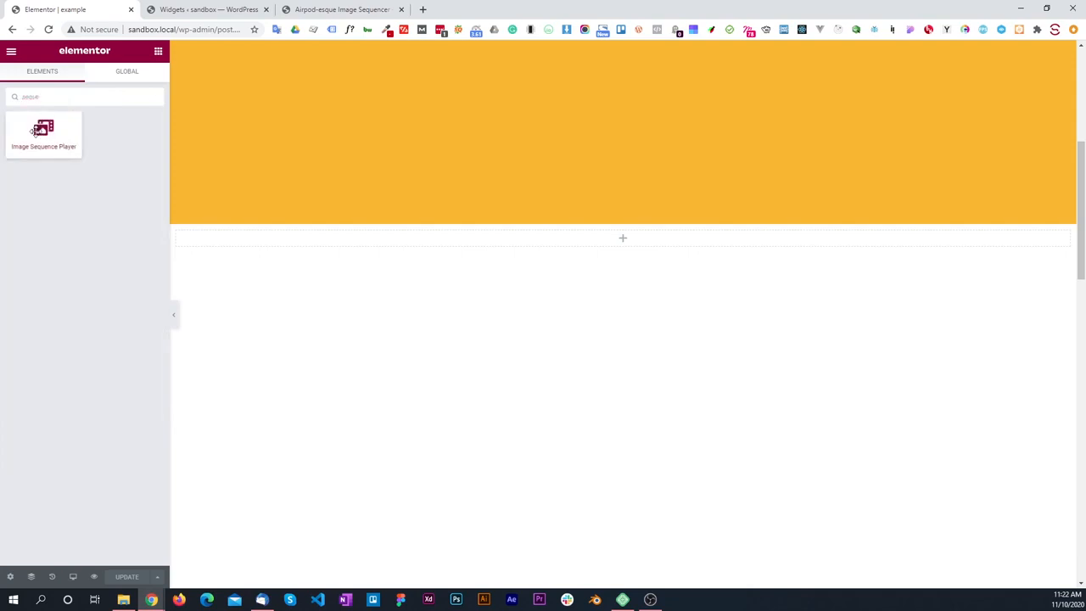
drag(44, 131, 624, 237)
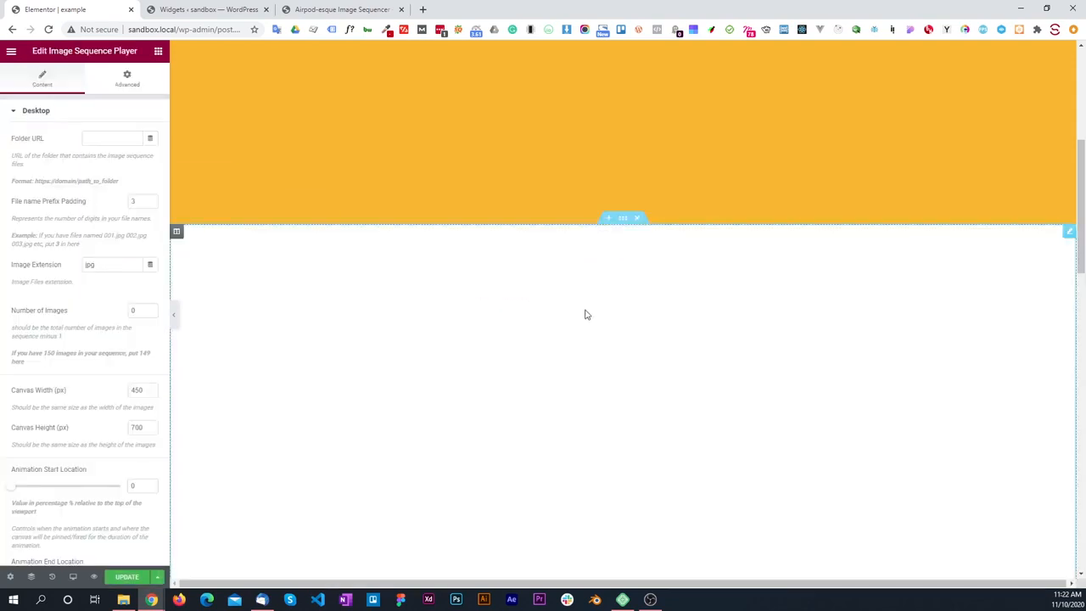
click(37, 119)
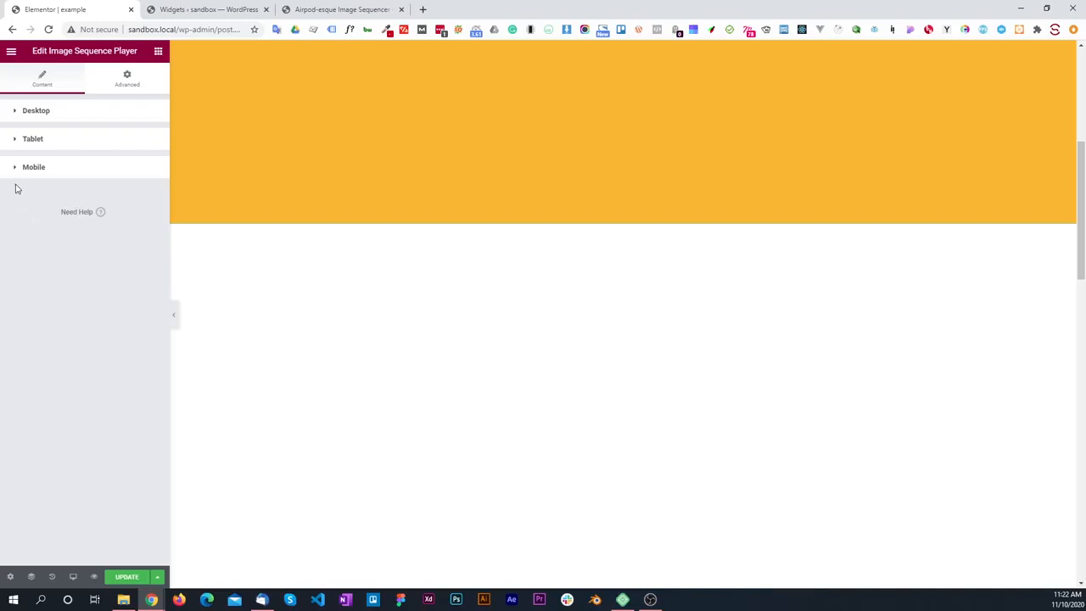
click(27, 114)
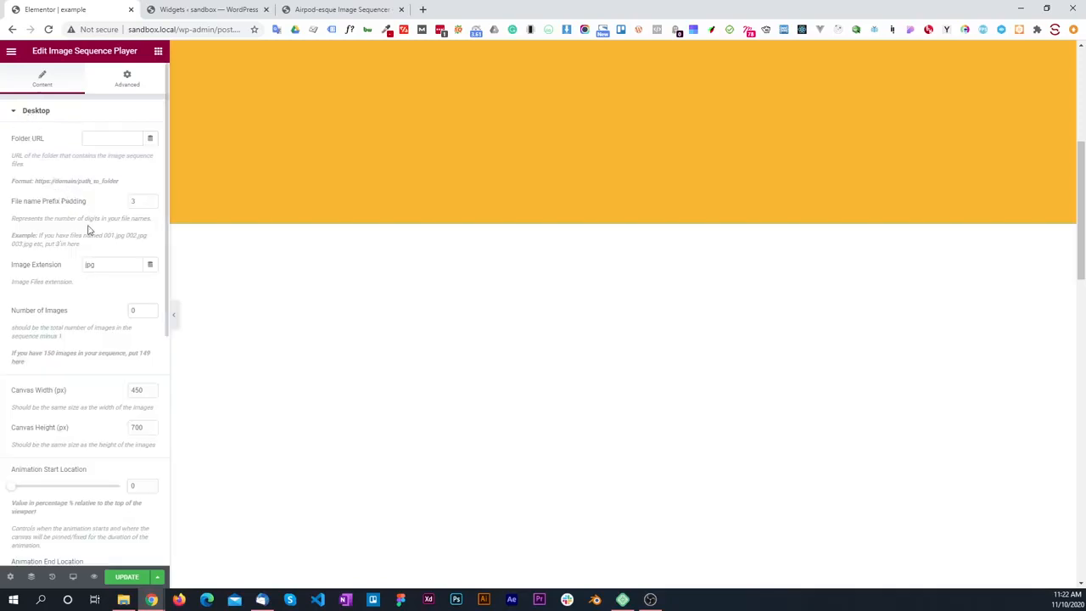
scroll(74, 234, down, 5)
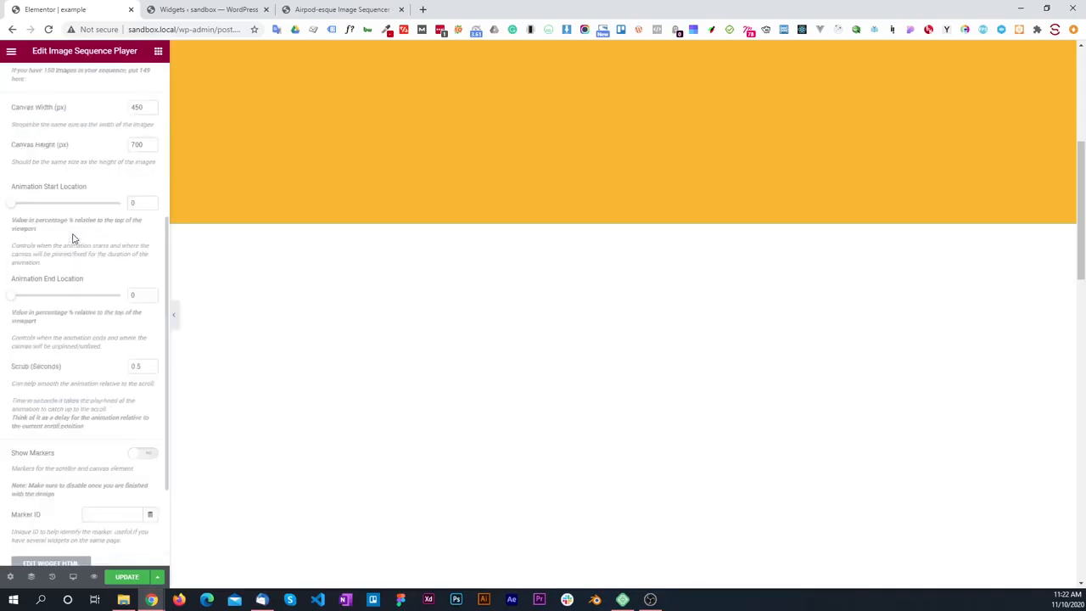
scroll(73, 238, up, 3)
scroll(73, 238, up, 3)
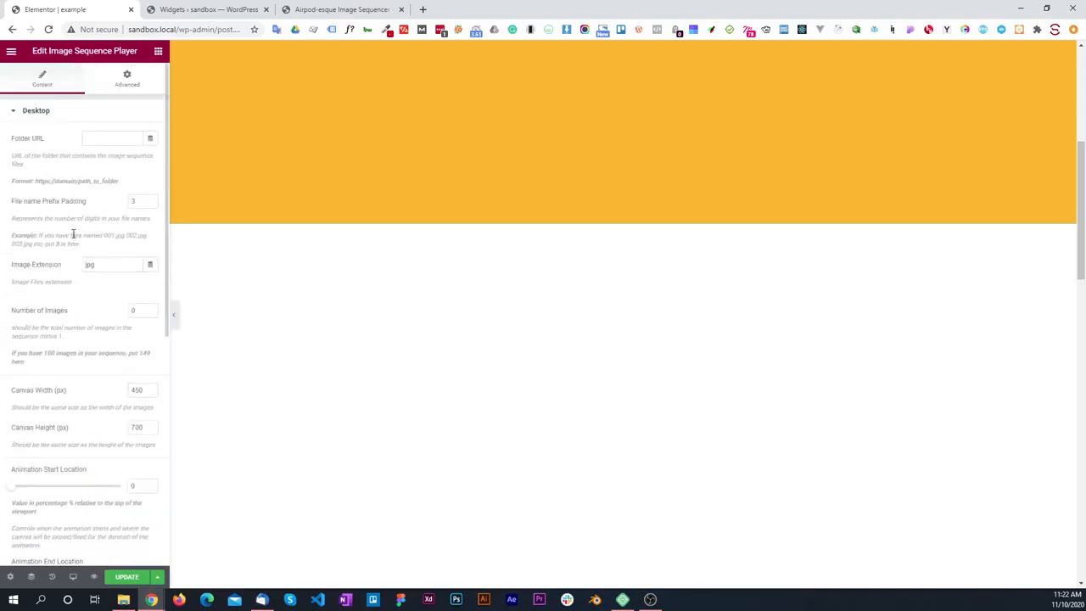
scroll(691, 308, down, 1)
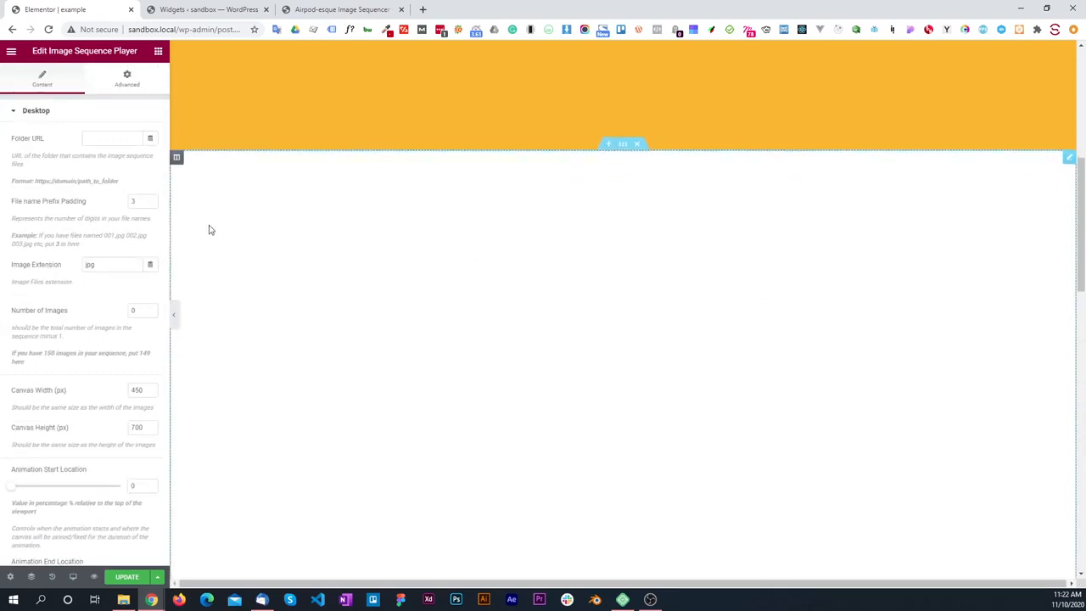
Step: Switch to File Explorer, open the desktop folder inside uploads/airpods, and preview the images 0000.jpg and 0001.jpg
click(127, 600)
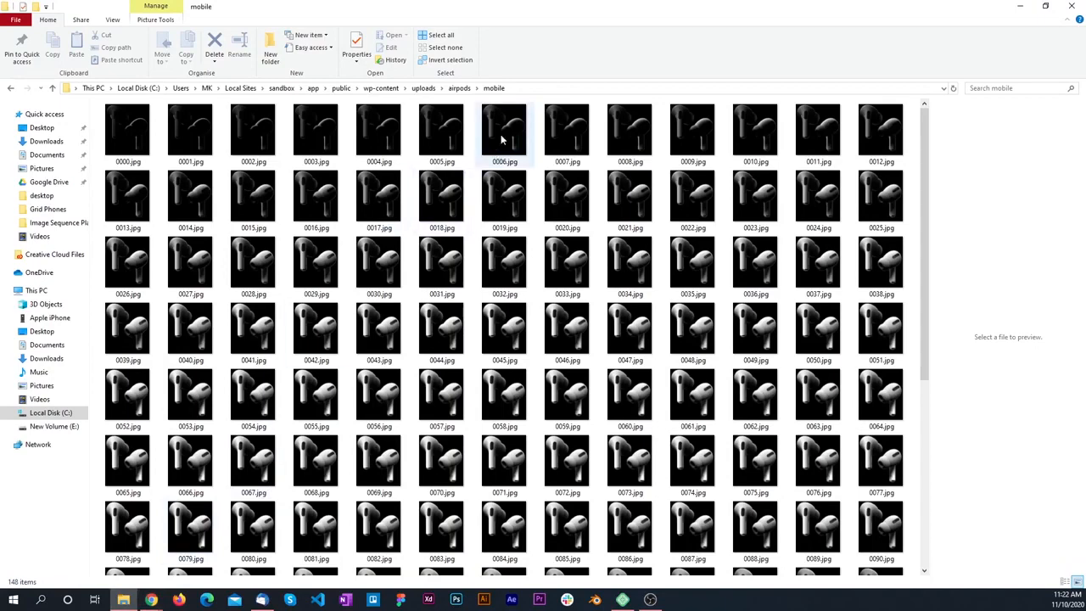
click(459, 88)
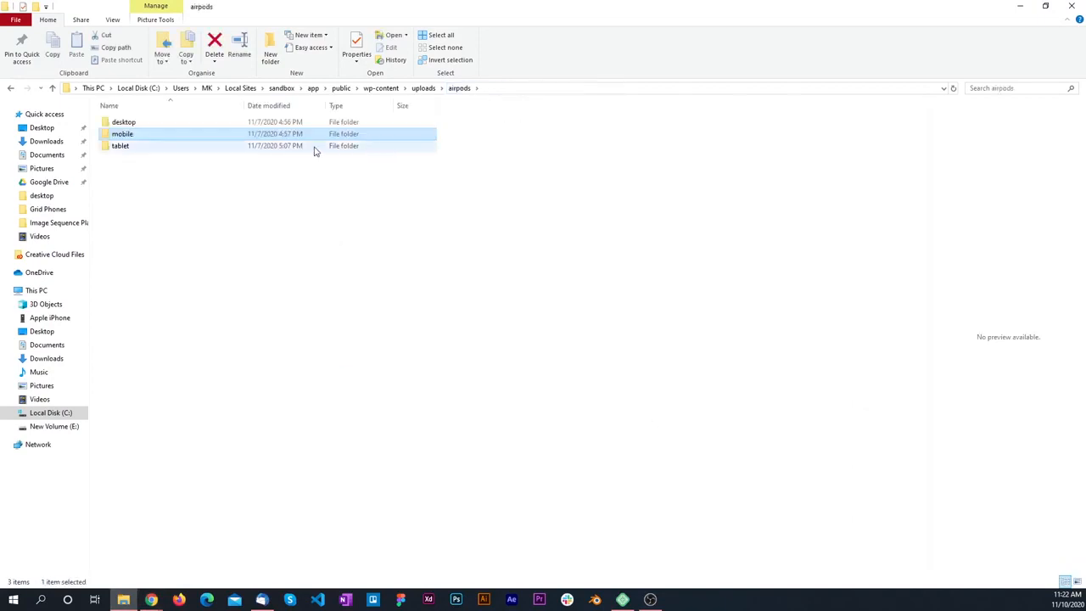
double_click(133, 124)
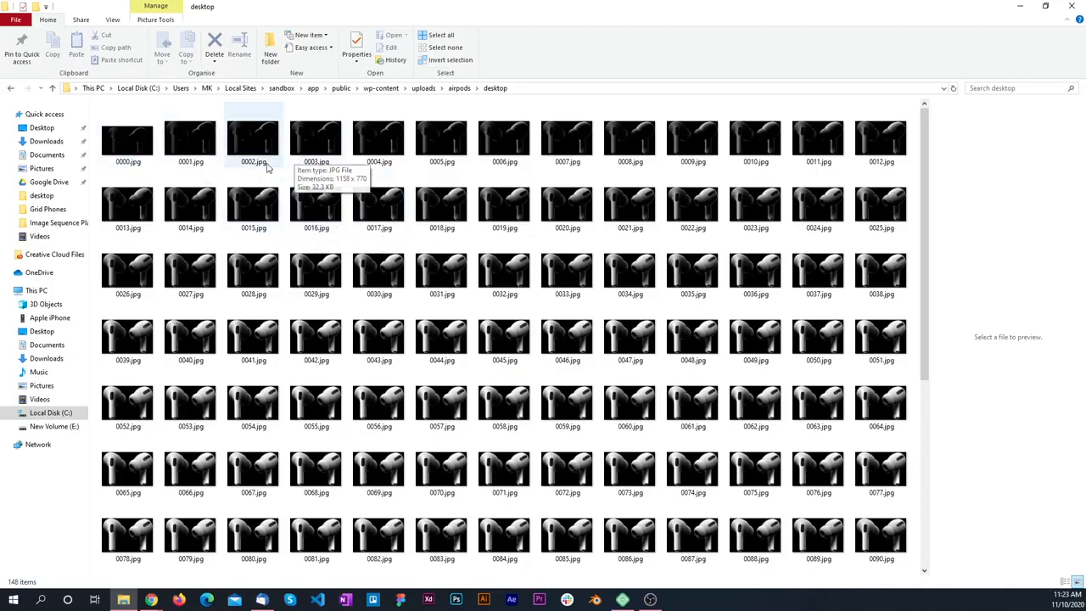
click(134, 151)
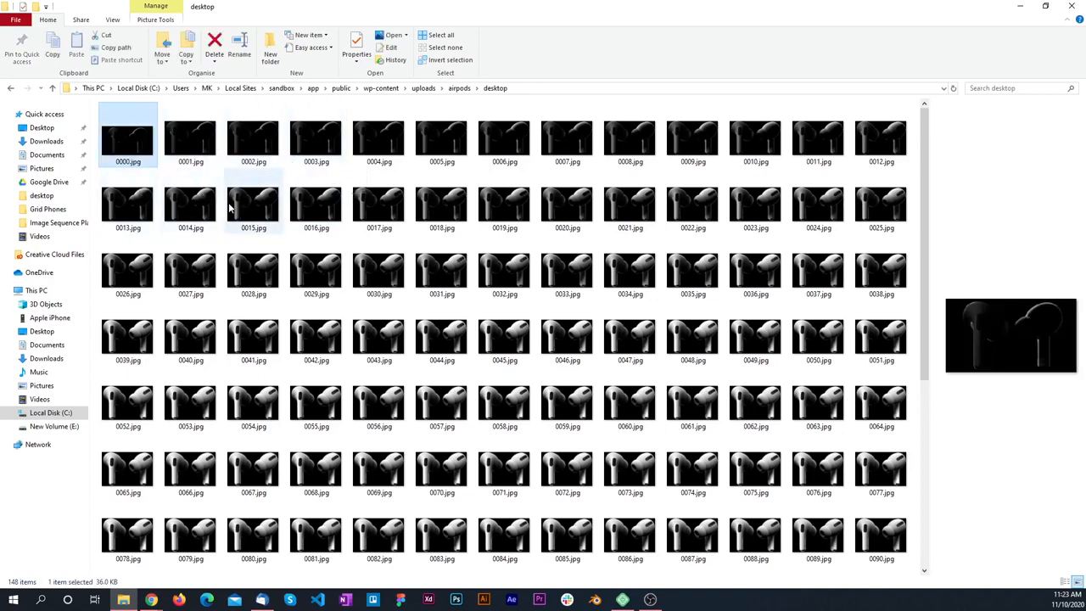
click(182, 148)
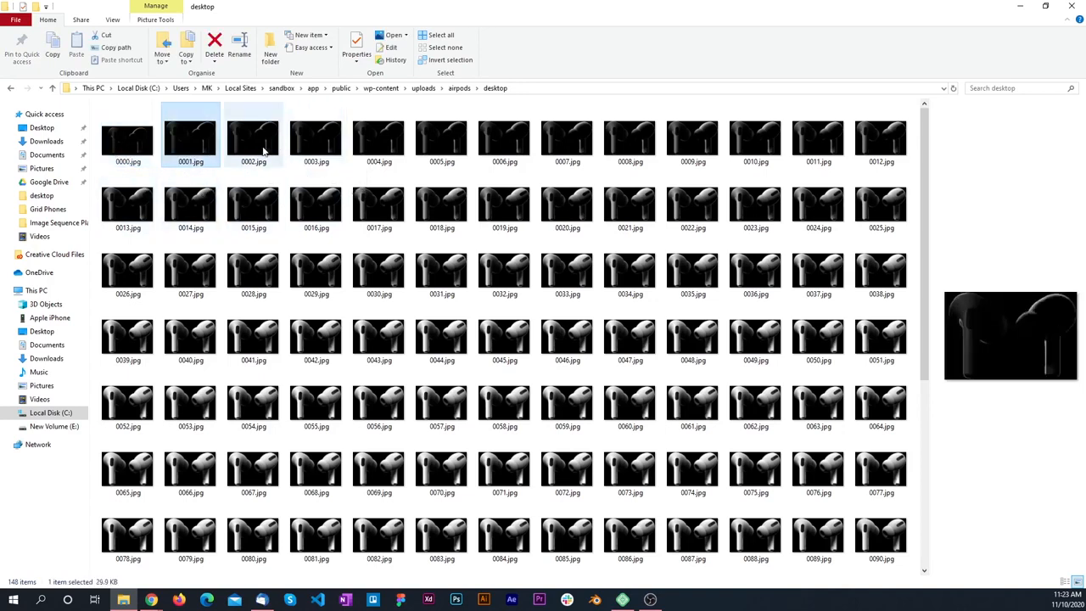
Step: Preview the images 0002.jpg through 0010.jpg one after another in the desktop folder
click(248, 149)
click(311, 148)
click(375, 148)
click(452, 148)
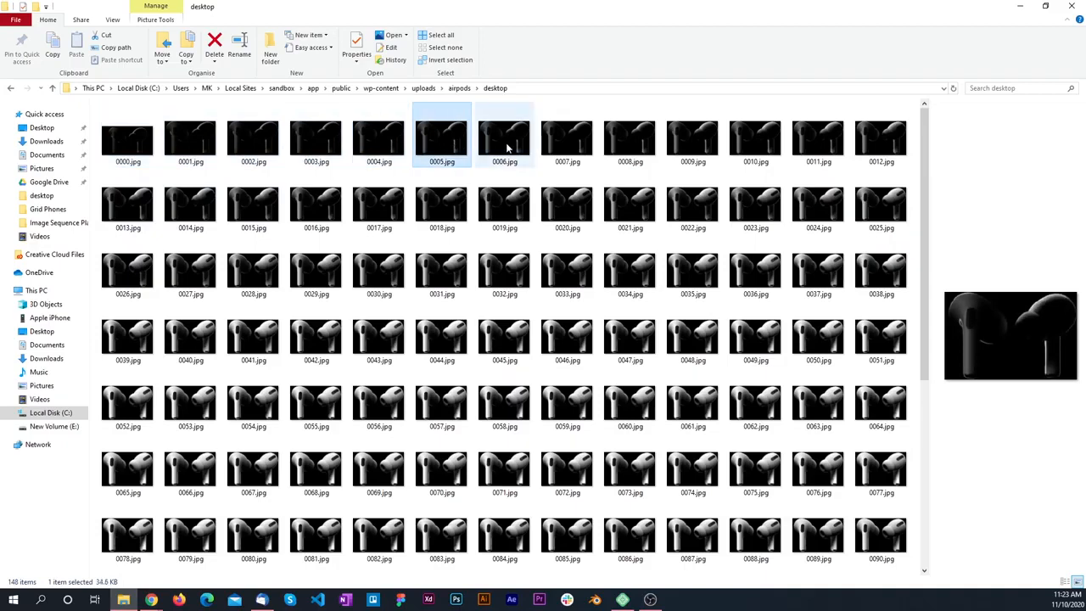
click(509, 146)
click(571, 144)
click(635, 142)
click(696, 138)
click(759, 139)
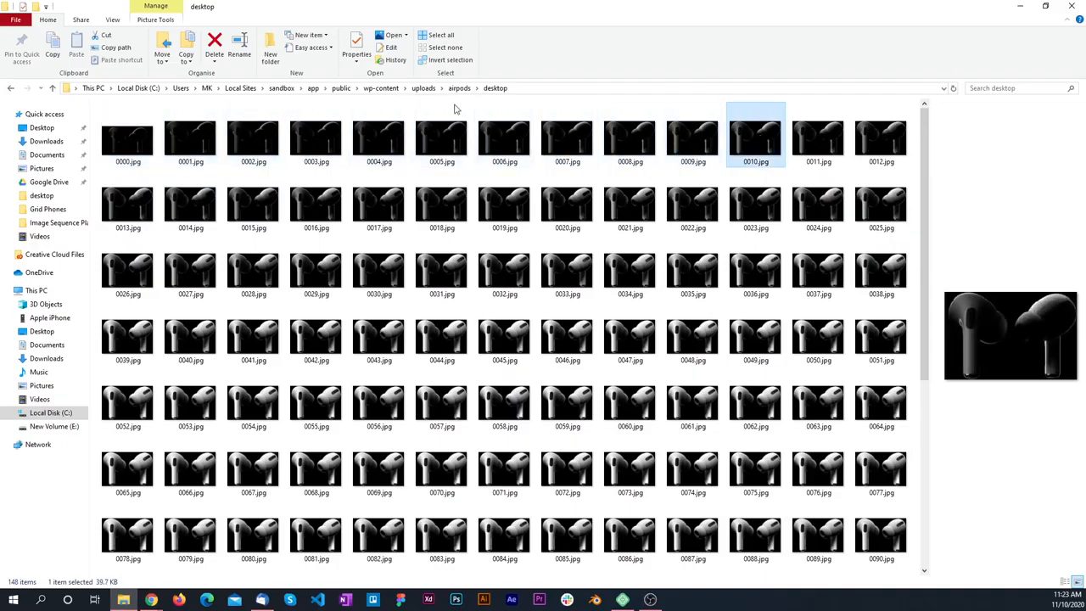
Step: Check the Folder URL field in the widget, return to File Explorer, view the airpods folder and reopen its desktop subfolder
key(alt+Tab)
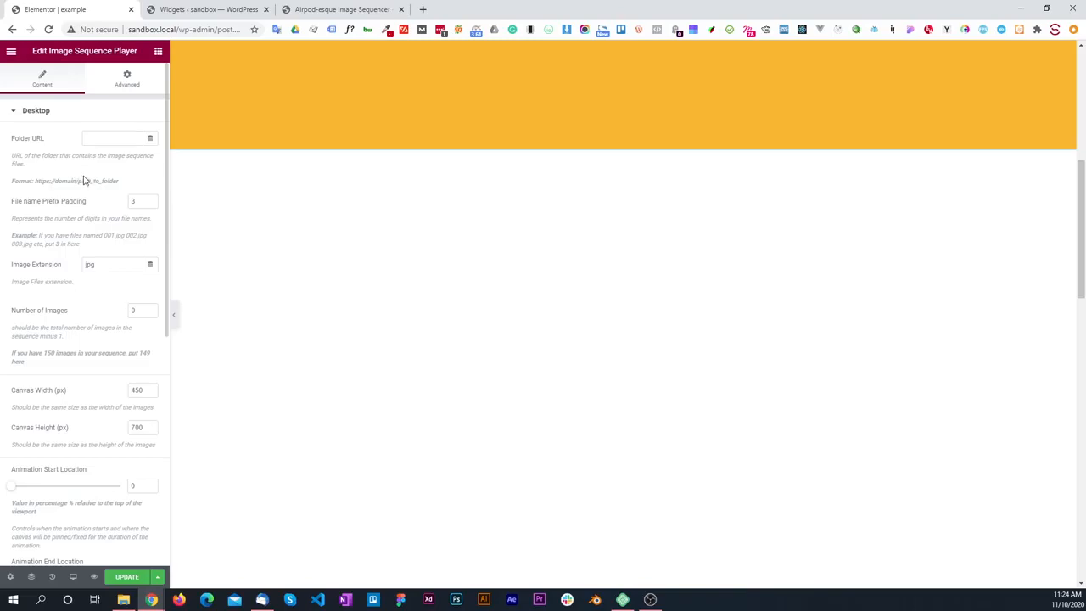
key(alt+Tab)
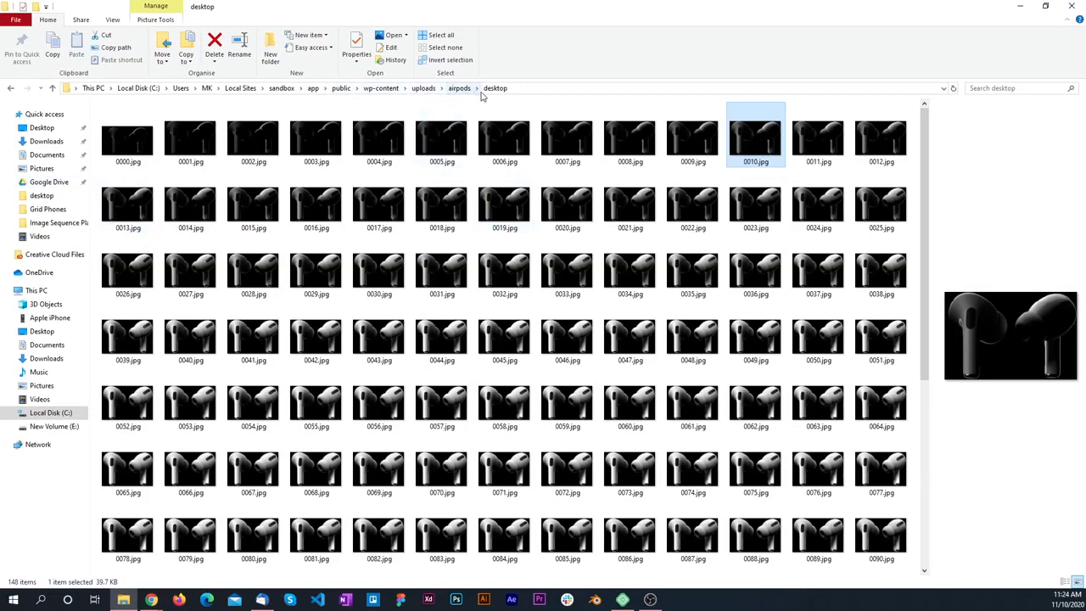
click(458, 88)
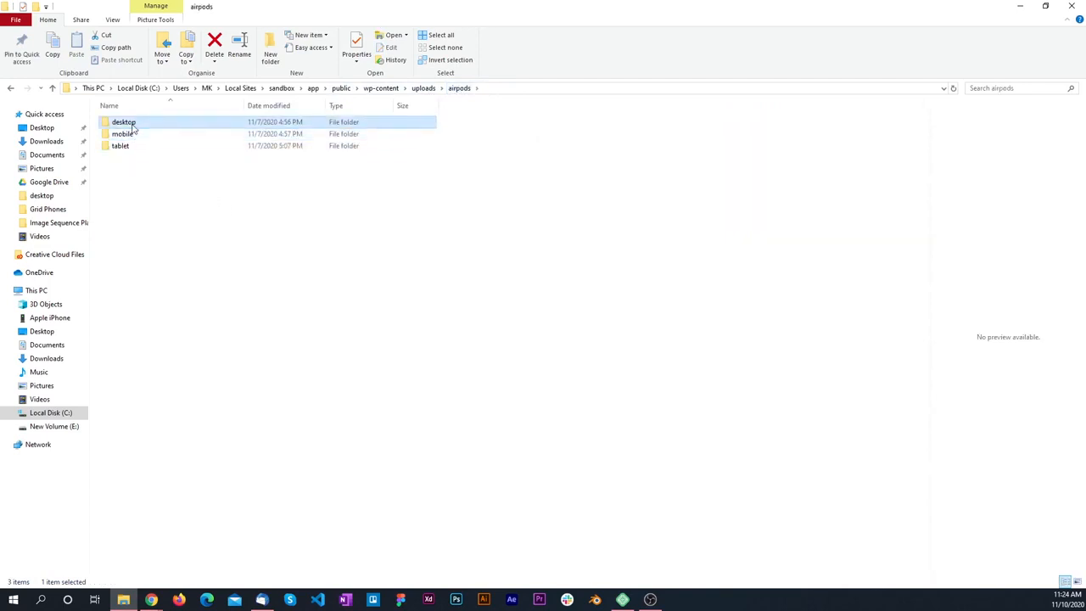
double_click(131, 123)
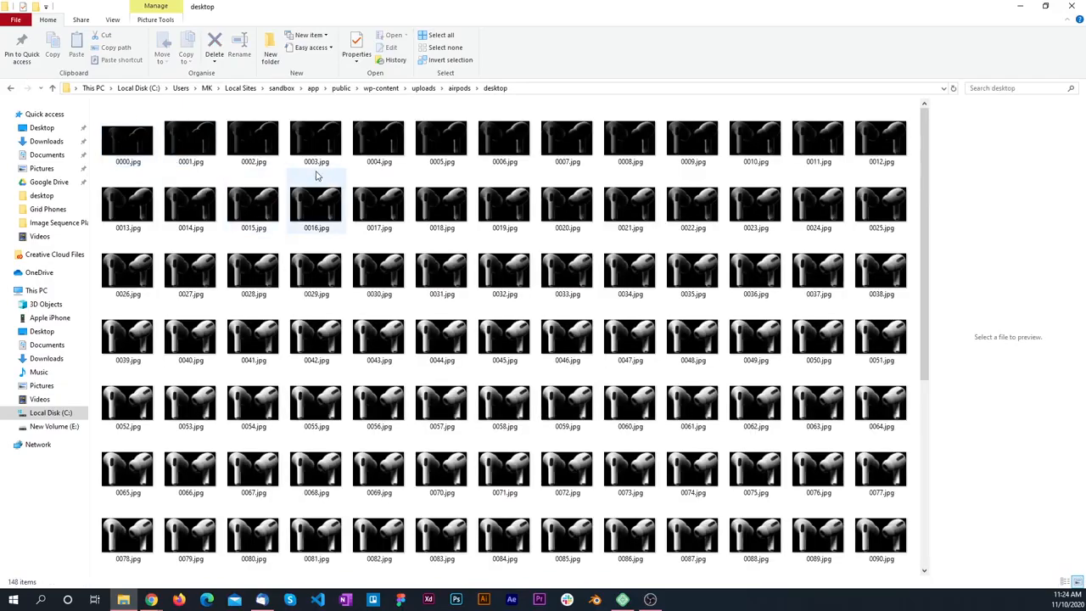
key(alt+Tab)
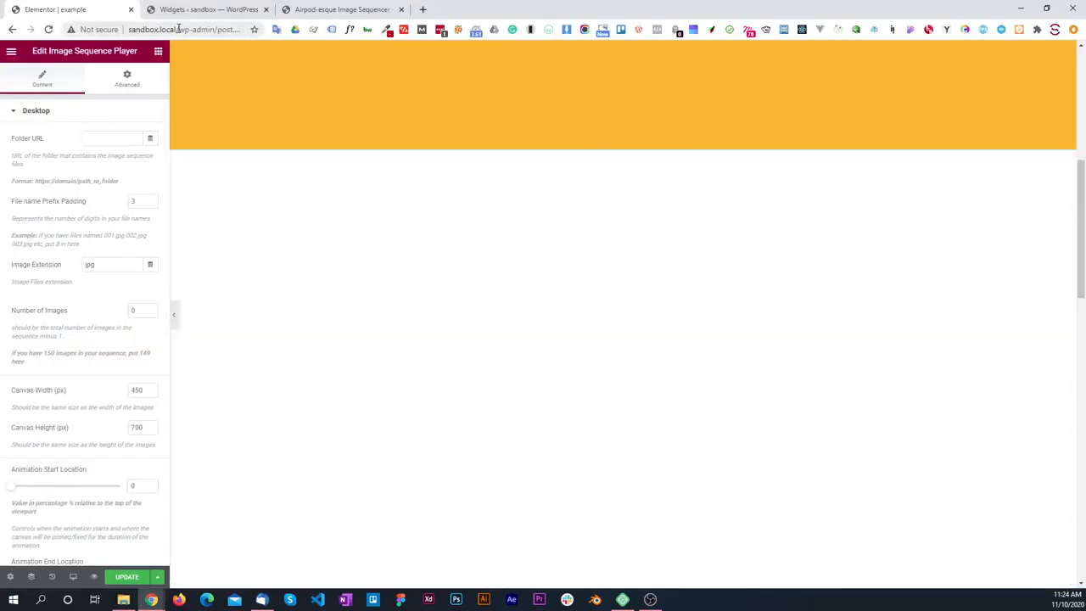
drag(179, 29, 127, 29)
key(ctrl+c)
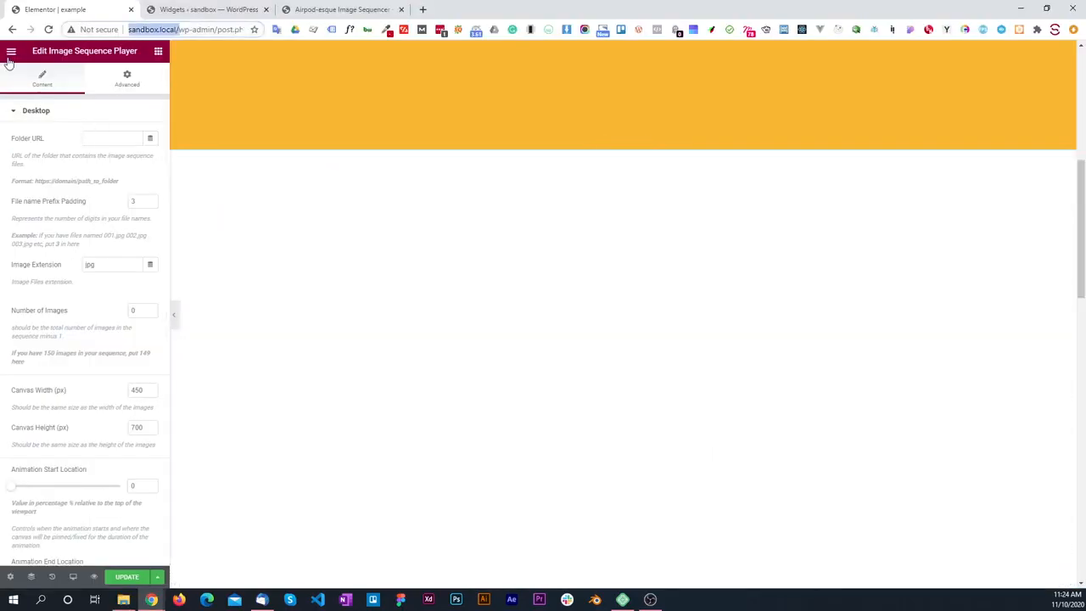
click(95, 138)
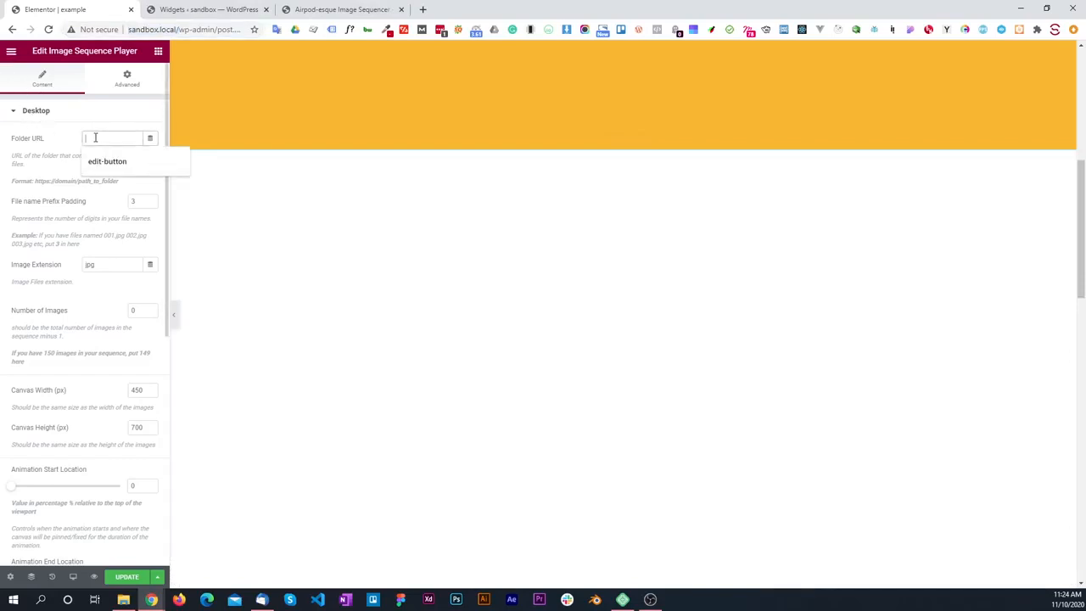
key(ctrl+v)
text(wp-content/upload)
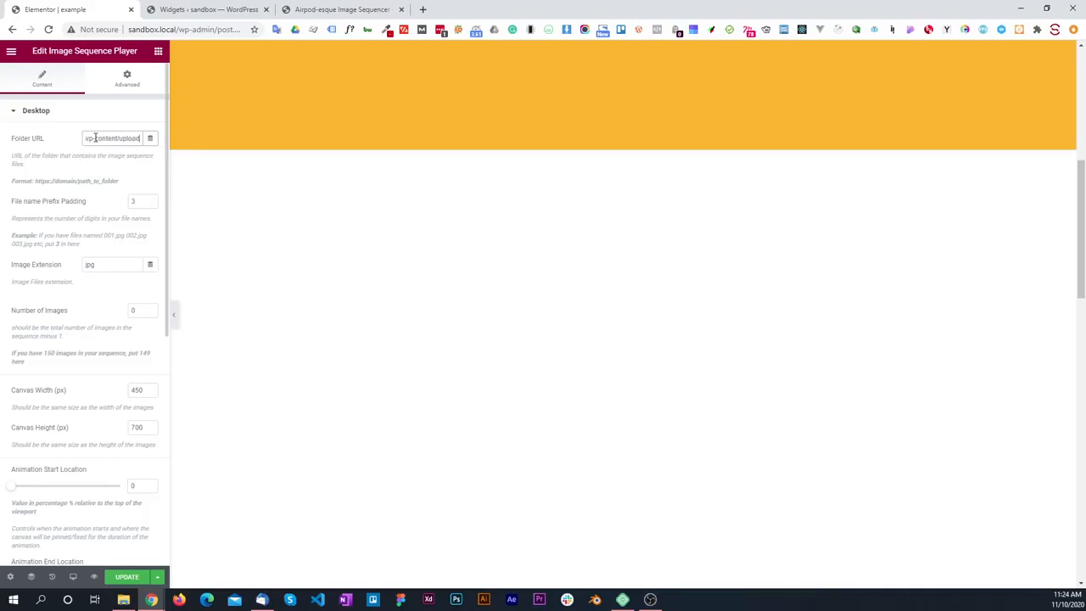
text(s/airpods/desktop)
Step: Check the image file names in File Explorer and set the Desktop File name Prefix Padding to 4
key(alt+Tab)
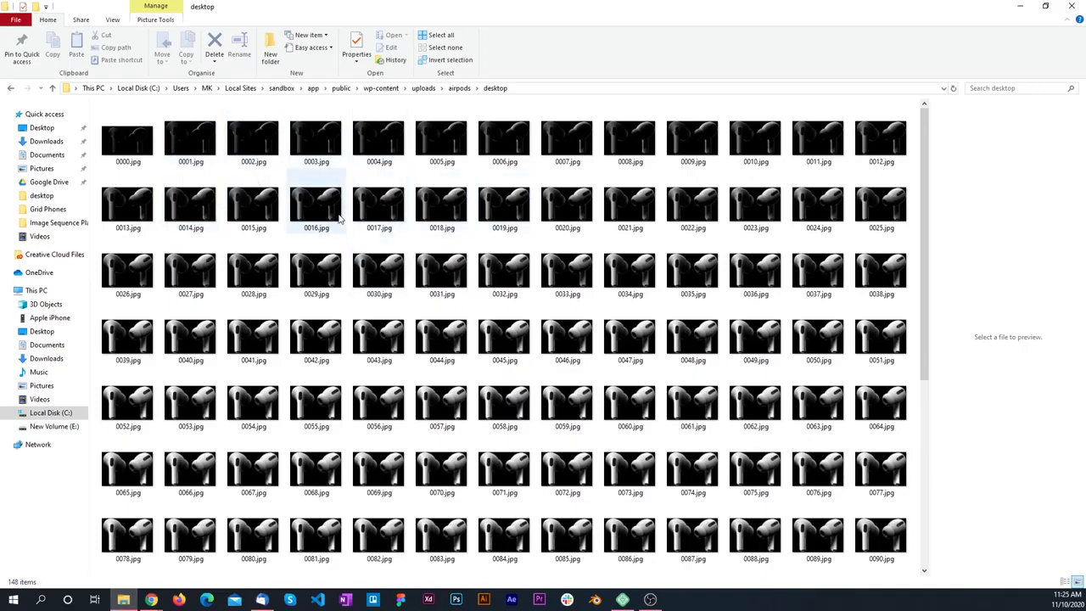
key(alt+Tab)
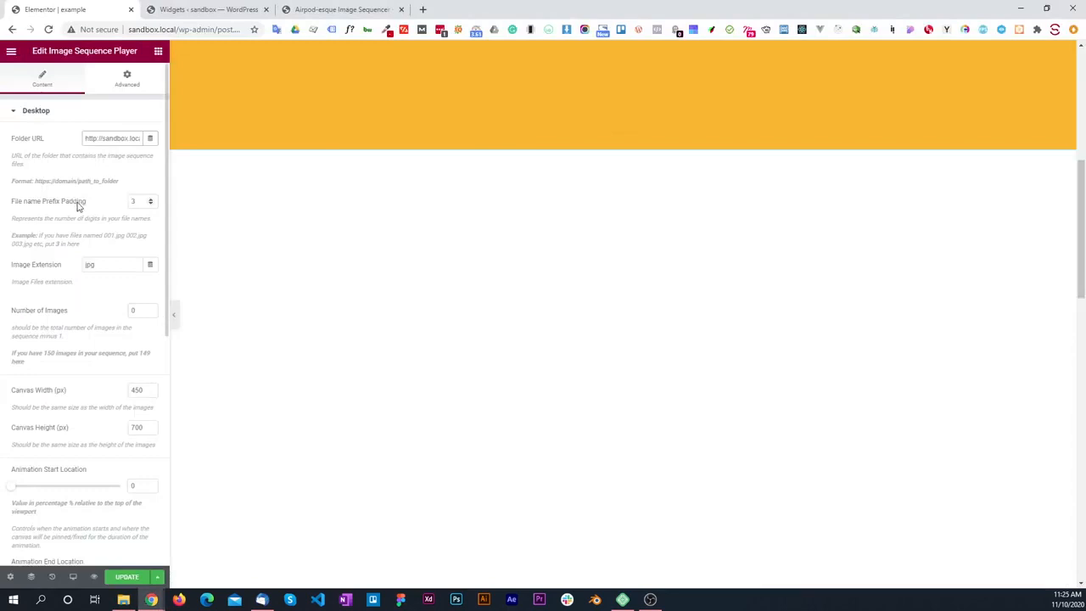
drag(137, 203, 79, 214)
text(4)
Step: Check the file extension and image total in File Explorer and set the Desktop Number of Images to 147
scroll(79, 214, down, 1)
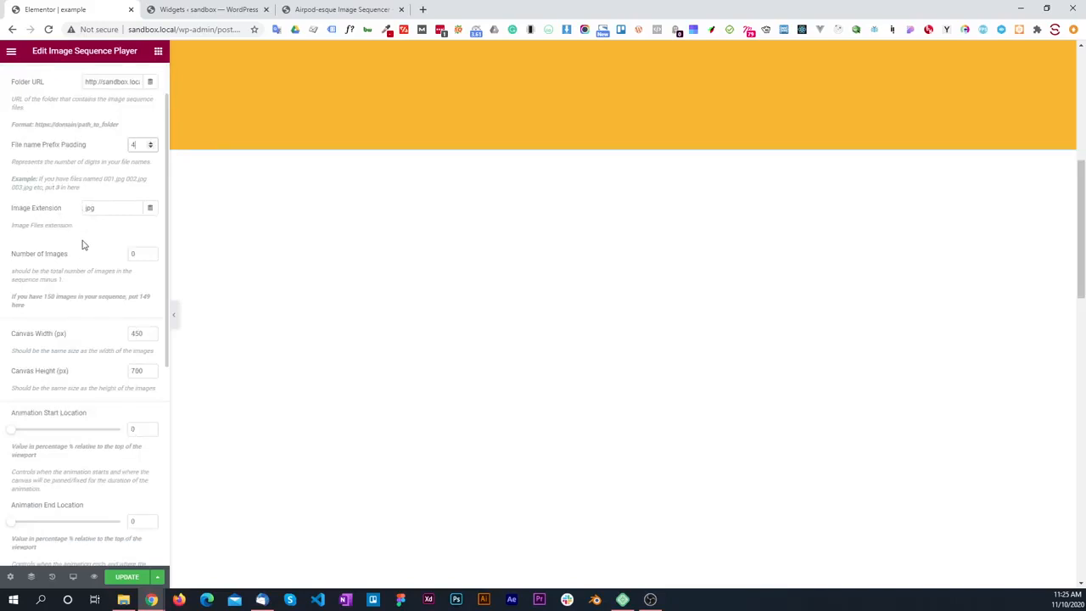
key(alt+Tab)
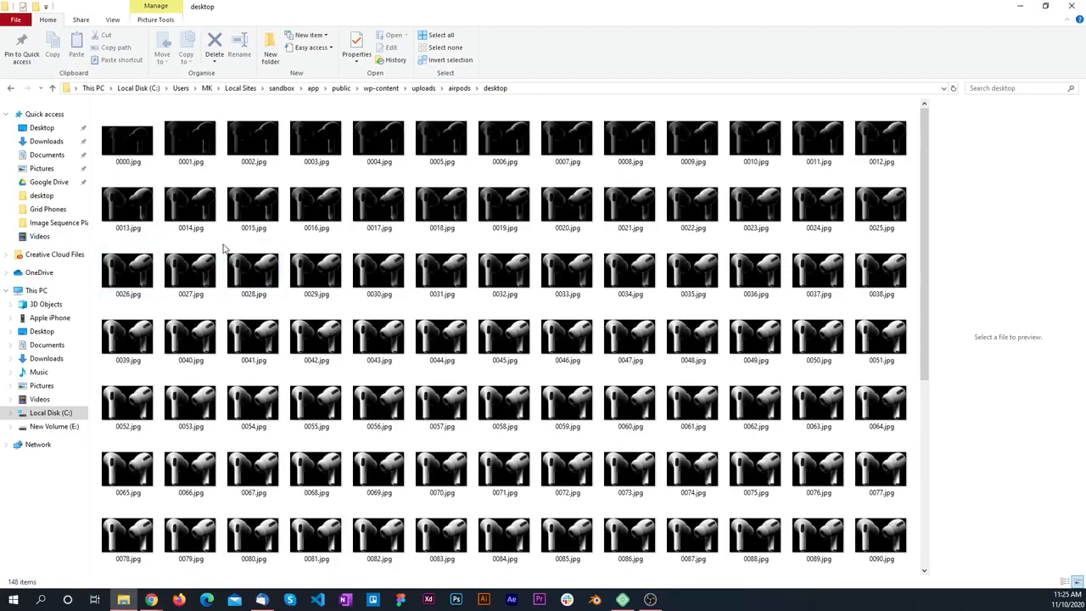
key(alt+Tab)
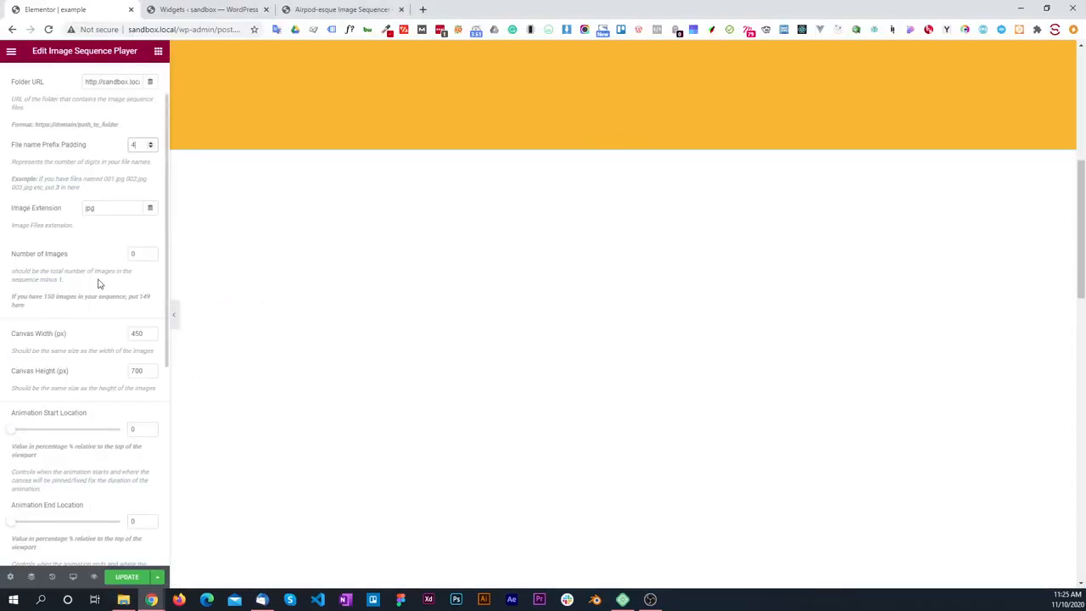
scroll(95, 275, down, 1)
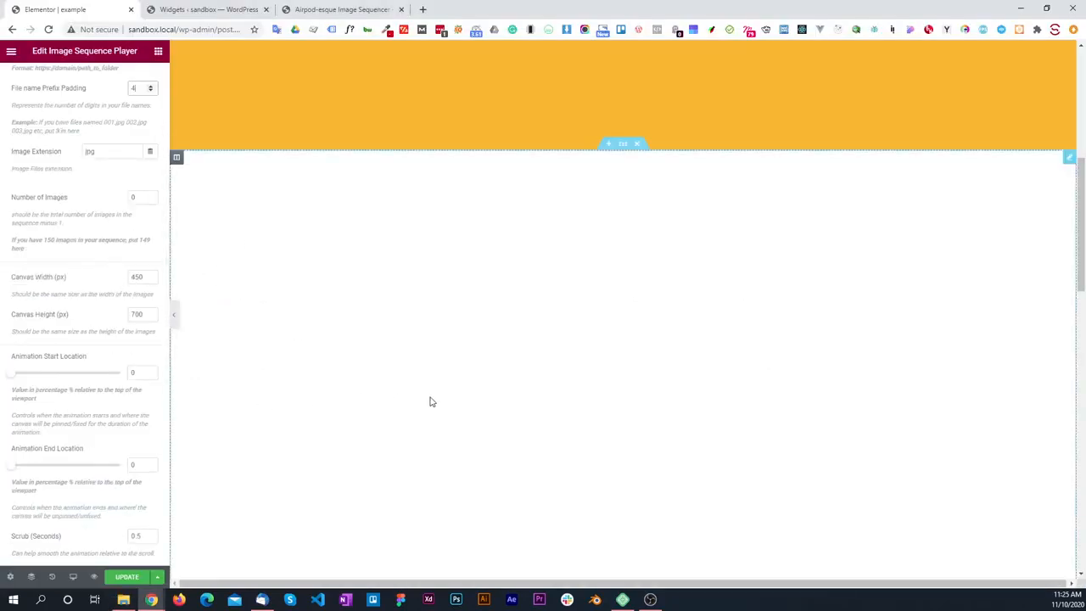
key(alt+Tab)
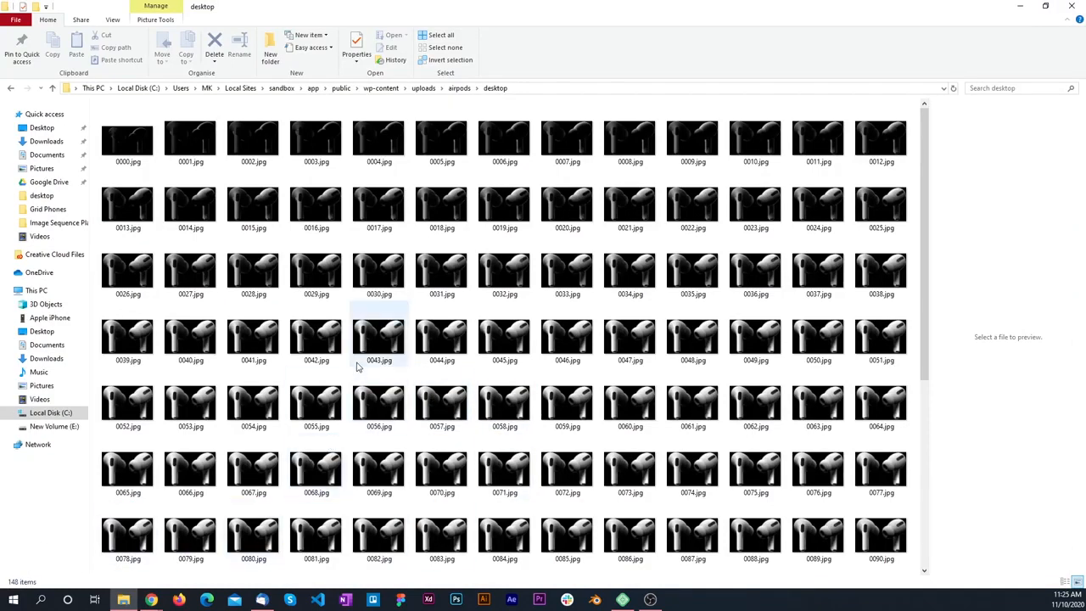
key(alt+Tab)
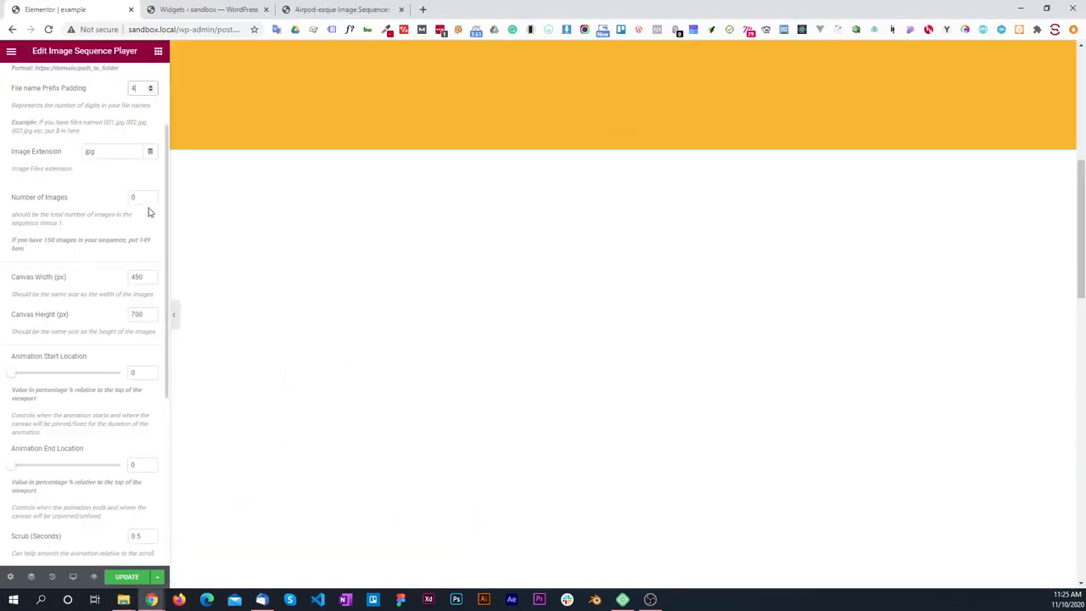
double_click(134, 197)
Step: Look up the image dimensions in File Explorer and set the Desktop canvas width to 1158 px and height to 770 px
scroll(84, 192, down, 1)
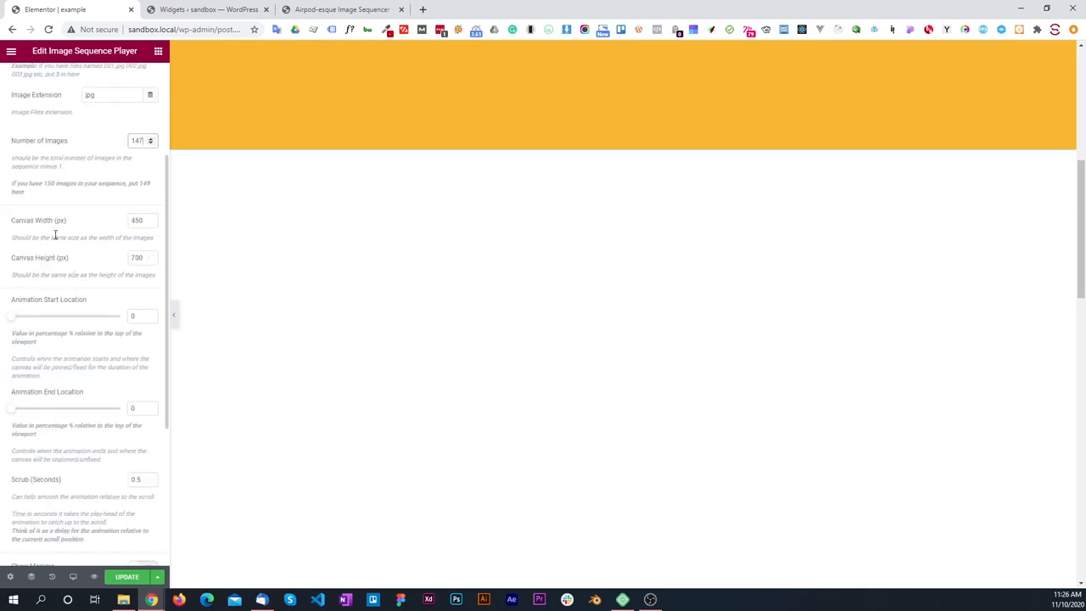
key(alt+Tab)
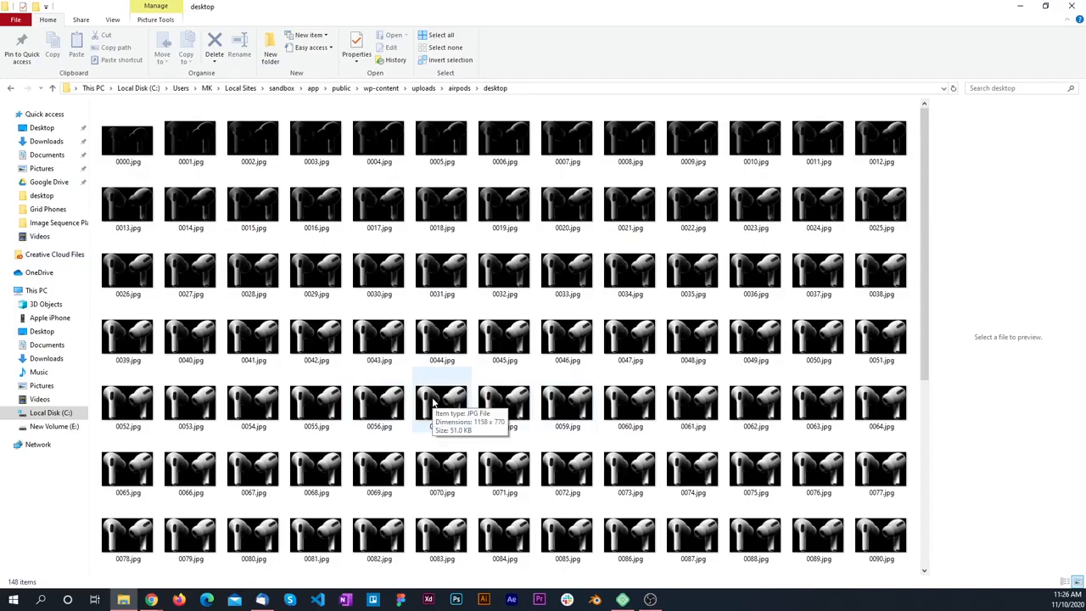
key(alt+Tab)
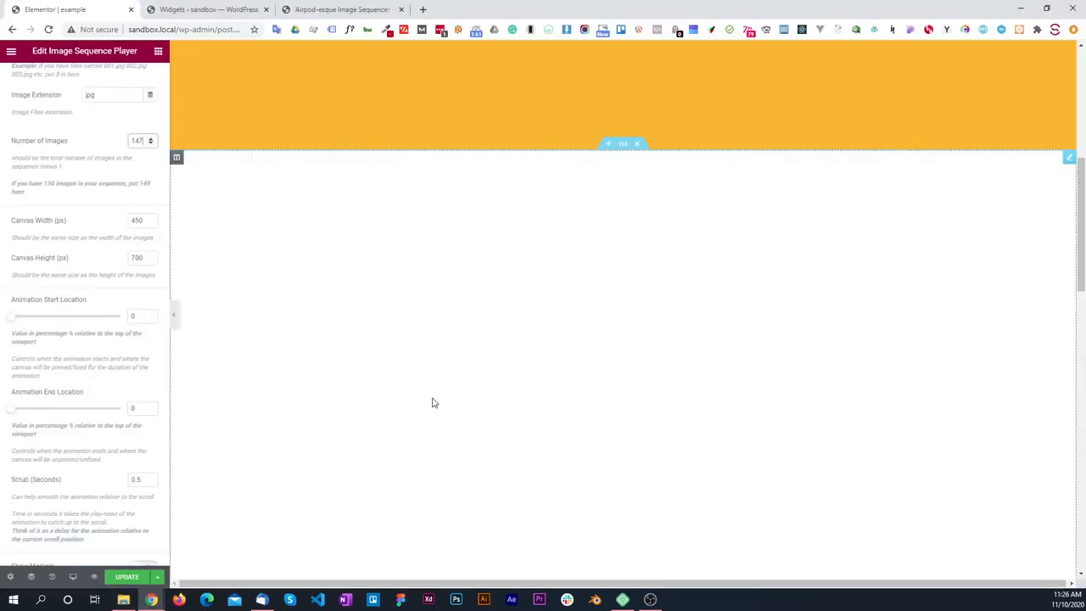
double_click(128, 221)
text(158)
key(Tab)
text(77)
click(86, 267)
Step: Check the page for the image sequence and inspect the Desktop Folder URL and the other entered values
scroll(490, 333, up, 3)
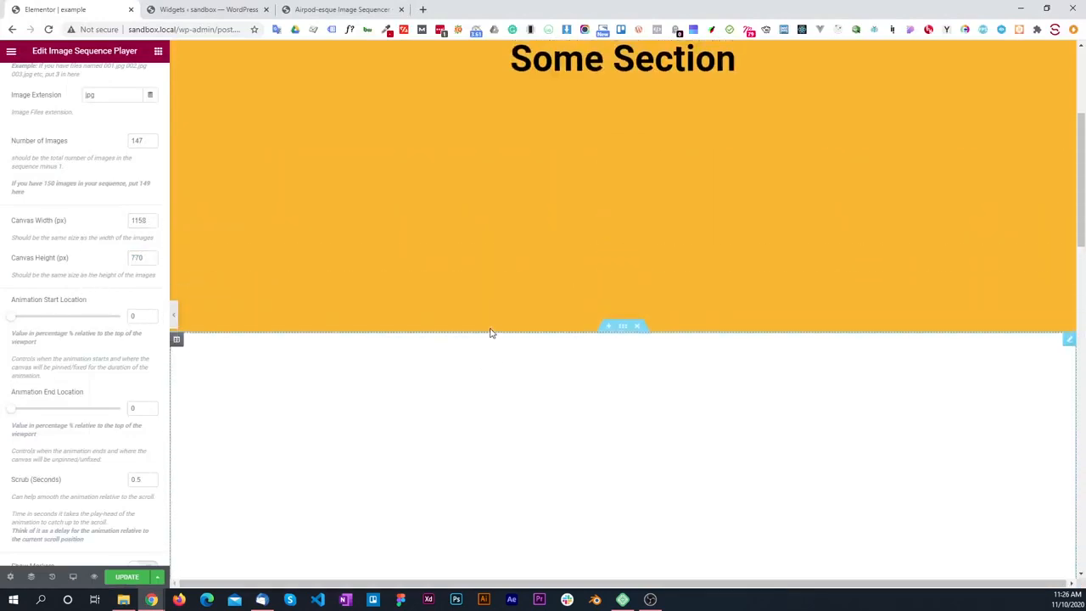
scroll(490, 333, down, 6)
scroll(490, 333, up, 5)
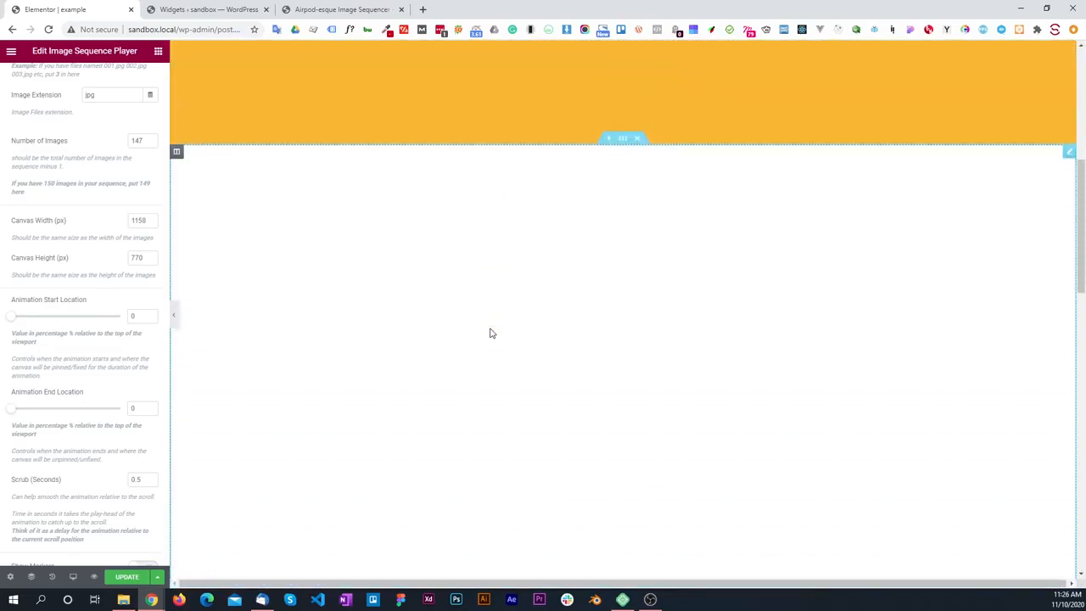
scroll(76, 208, up, 2)
drag(107, 138, 125, 139)
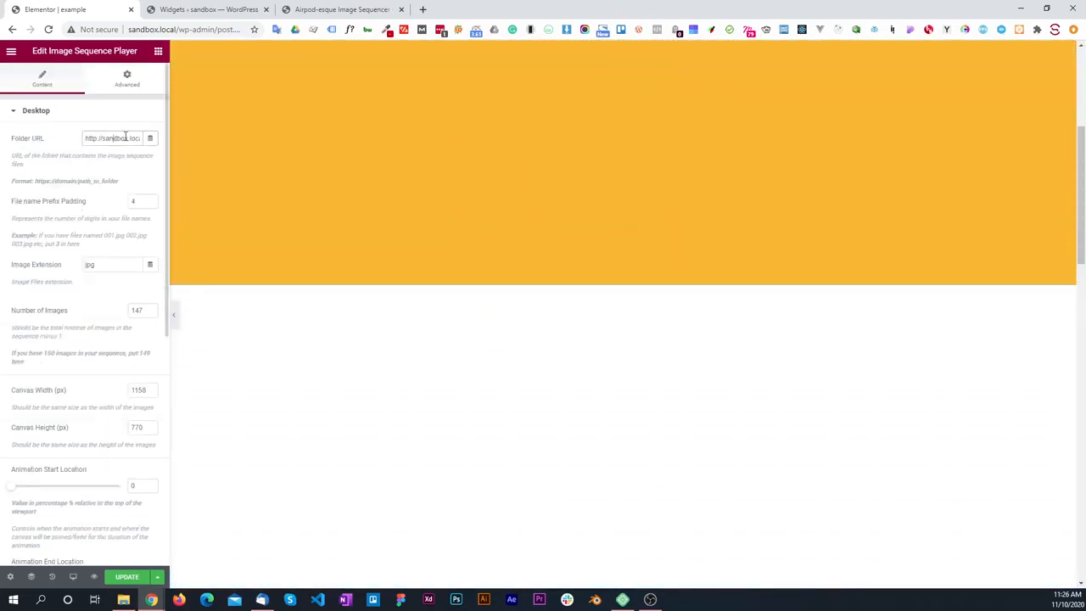
click(110, 134)
click(77, 165)
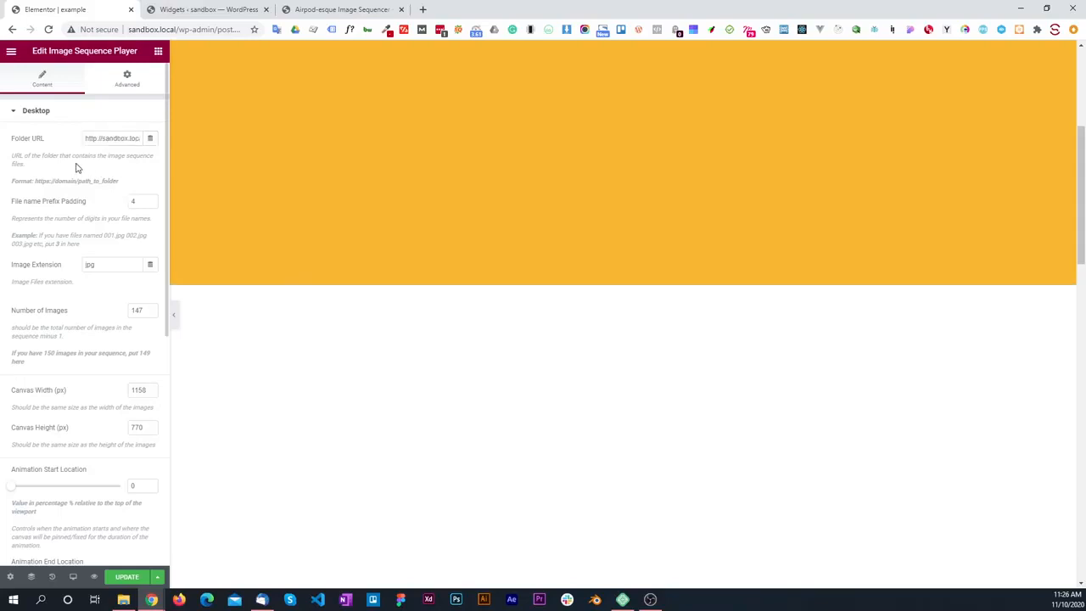
scroll(68, 225, down, 3)
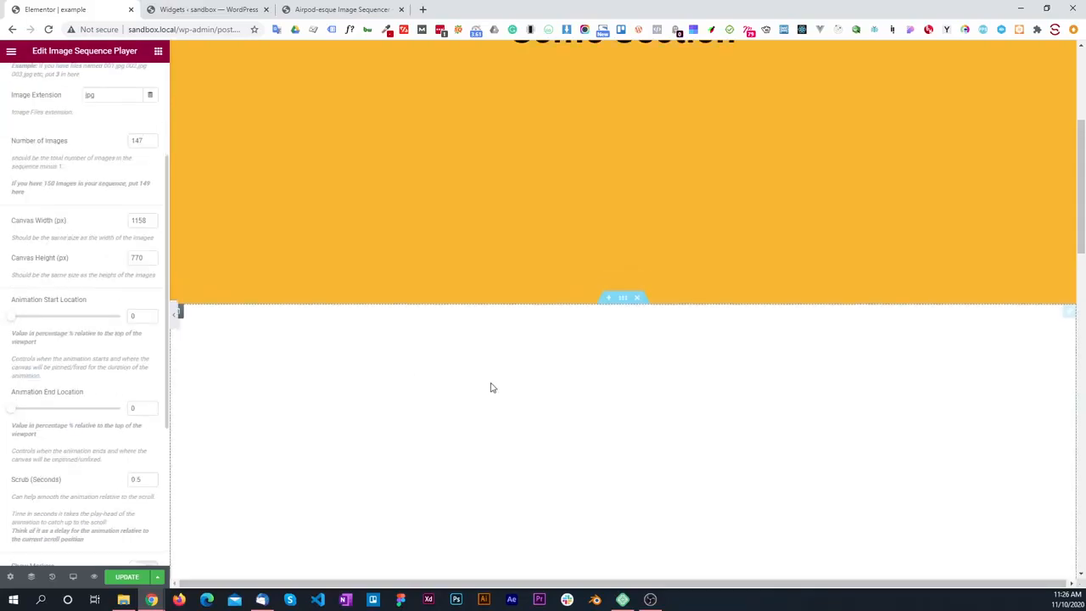
scroll(490, 382, down, 5)
scroll(490, 374, up, 3)
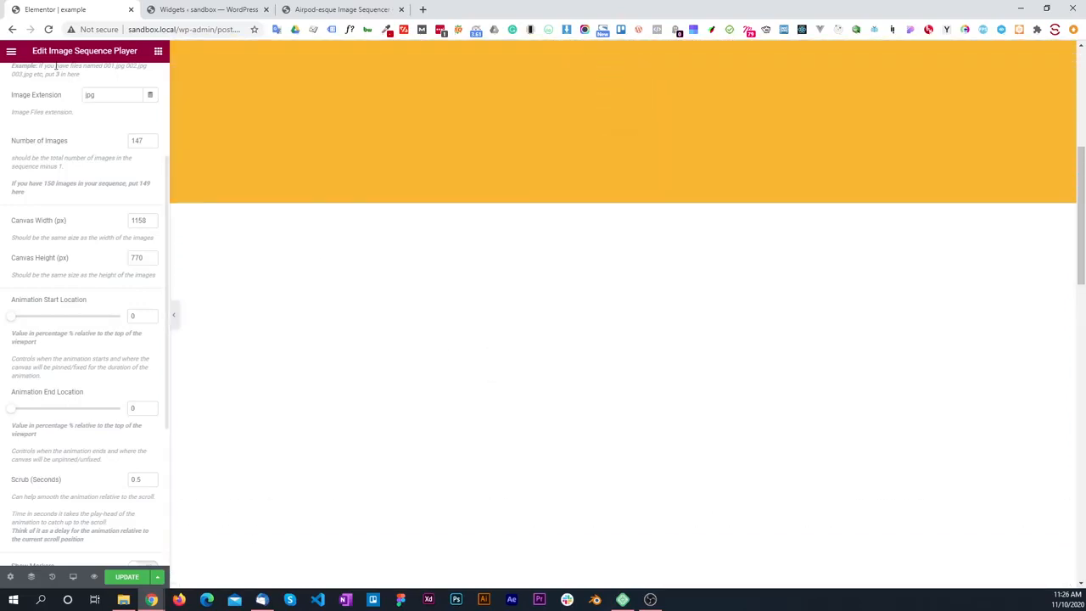
Step: Re-enter the full Desktop Folder URL ending in /airpods/desktop to reload the image sequence
scroll(46, 164, up, 2)
triple_click(126, 136)
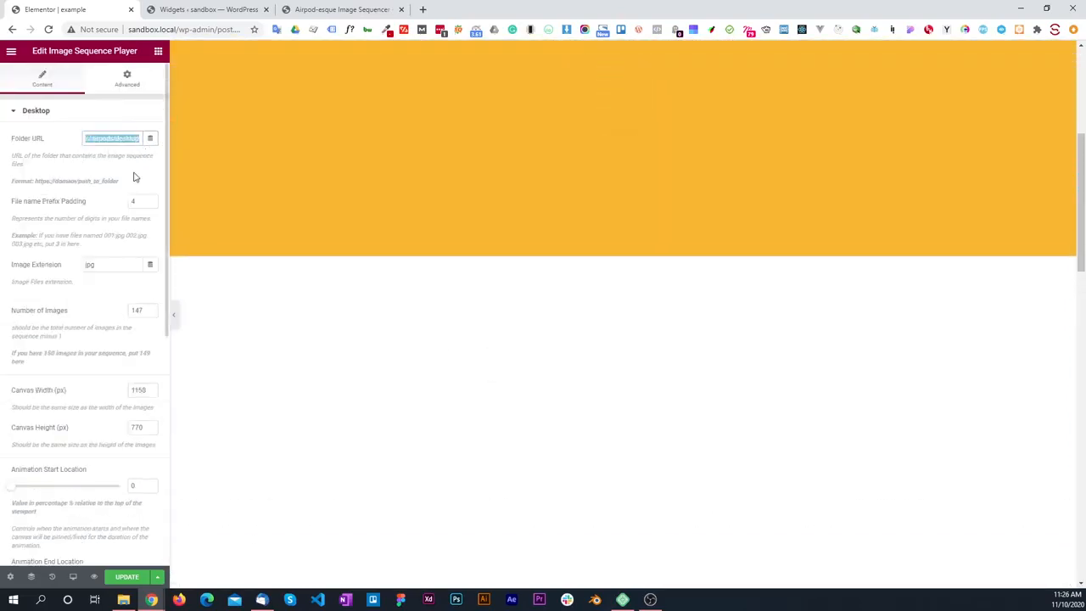
key(ctrl+v)
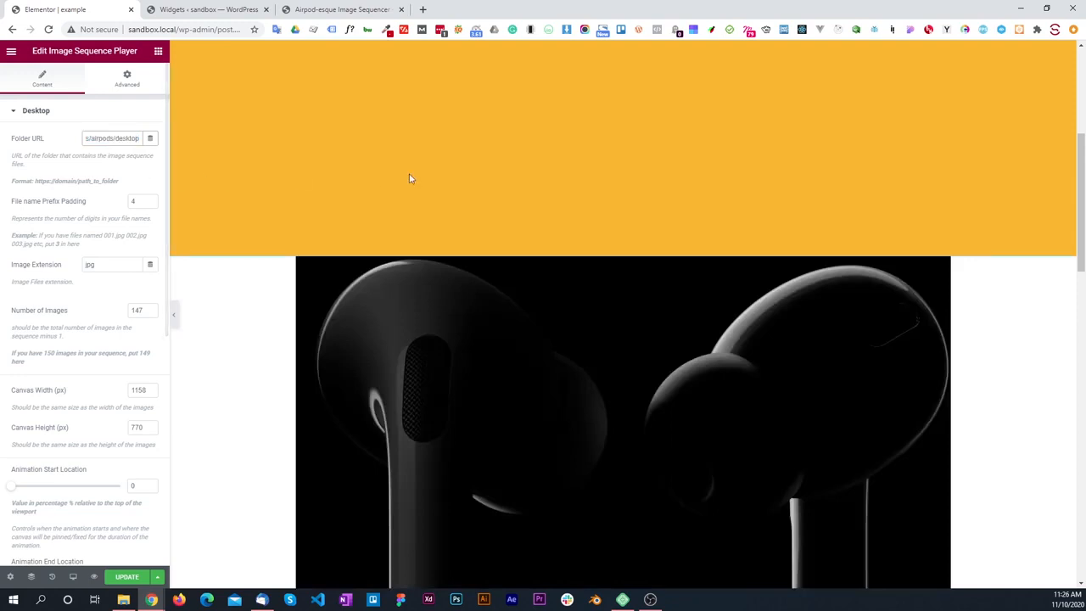
Step: Test the AirPods animation by moving through the page and review the Desktop animation location, scrub and marker options
scroll(456, 224, down, 3)
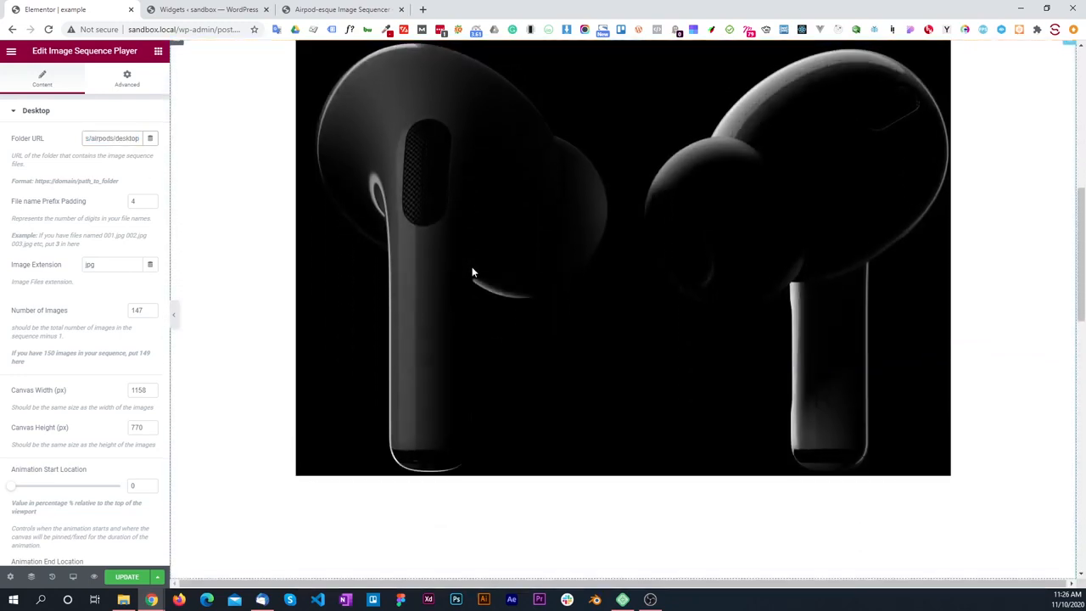
scroll(471, 272, down, 3)
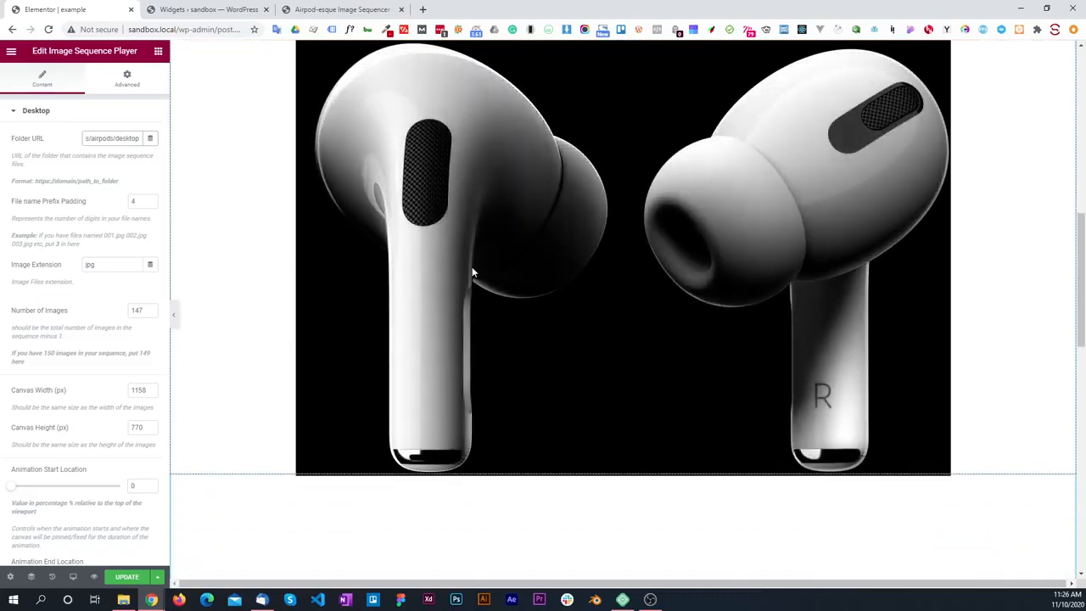
scroll(472, 271, down, 4)
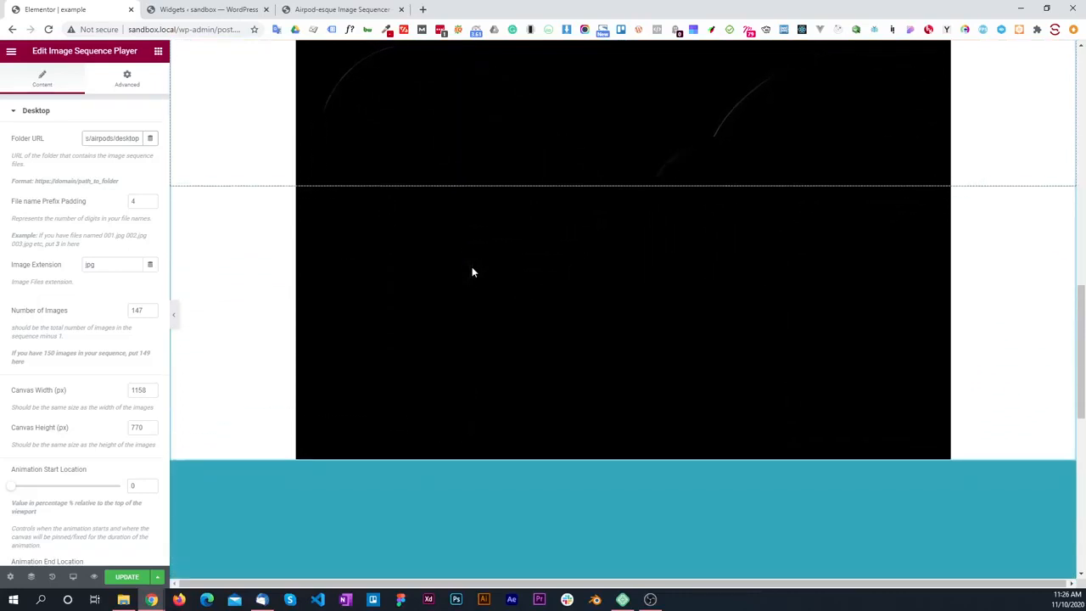
scroll(472, 271, up, 4)
scroll(473, 272, up, 5)
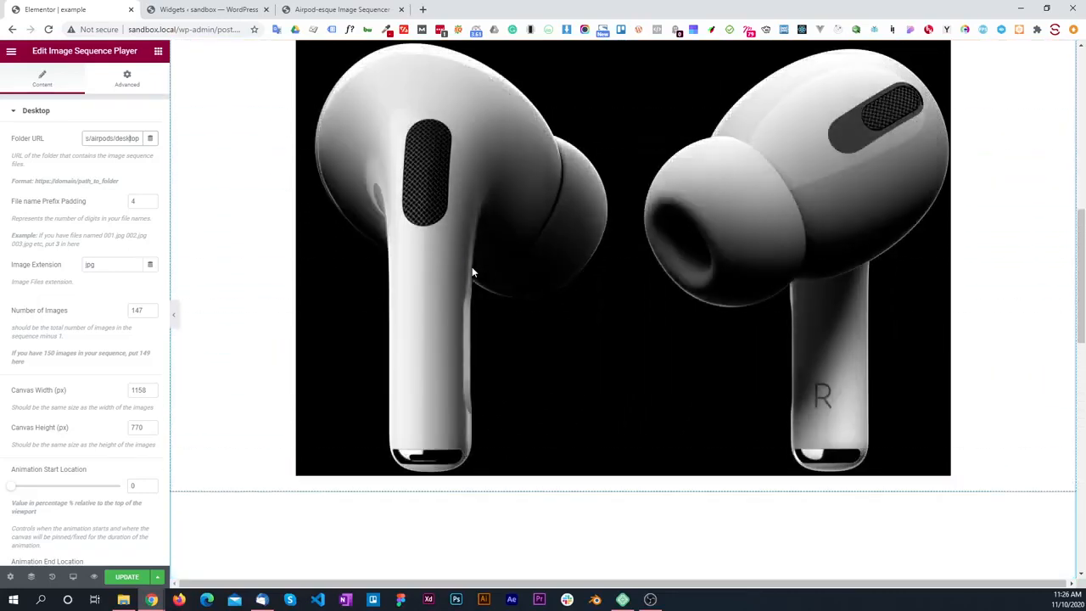
scroll(473, 273, down, 3)
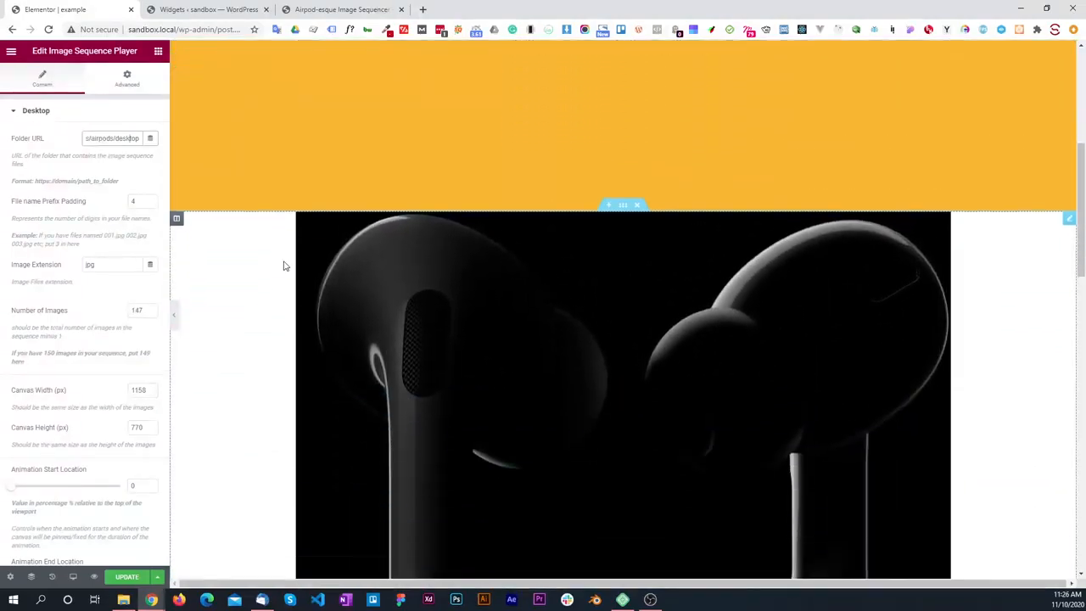
scroll(46, 200, down, 5)
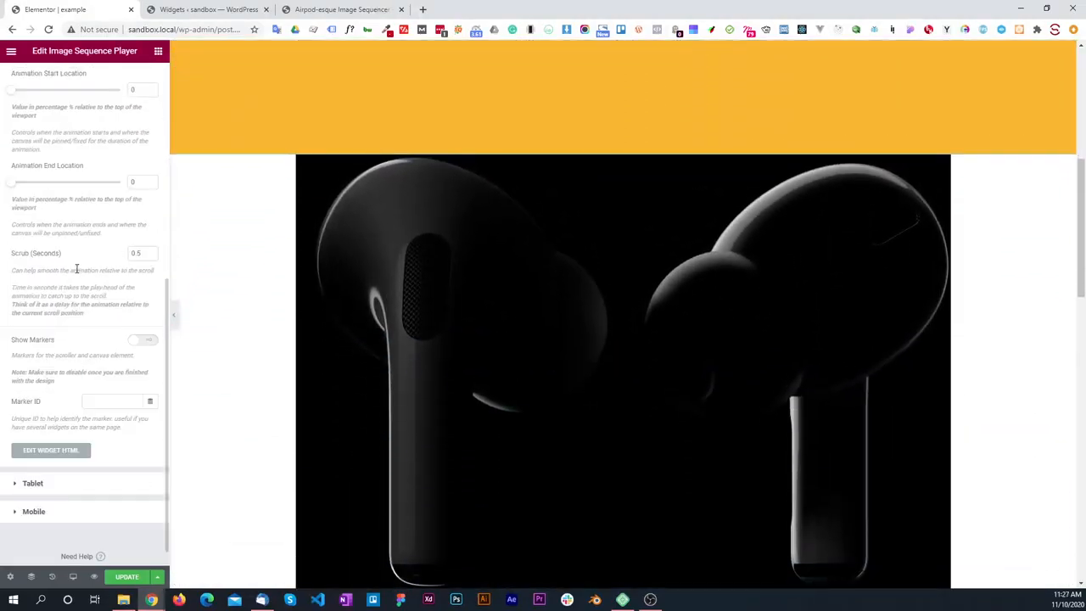
scroll(76, 263, up, 1)
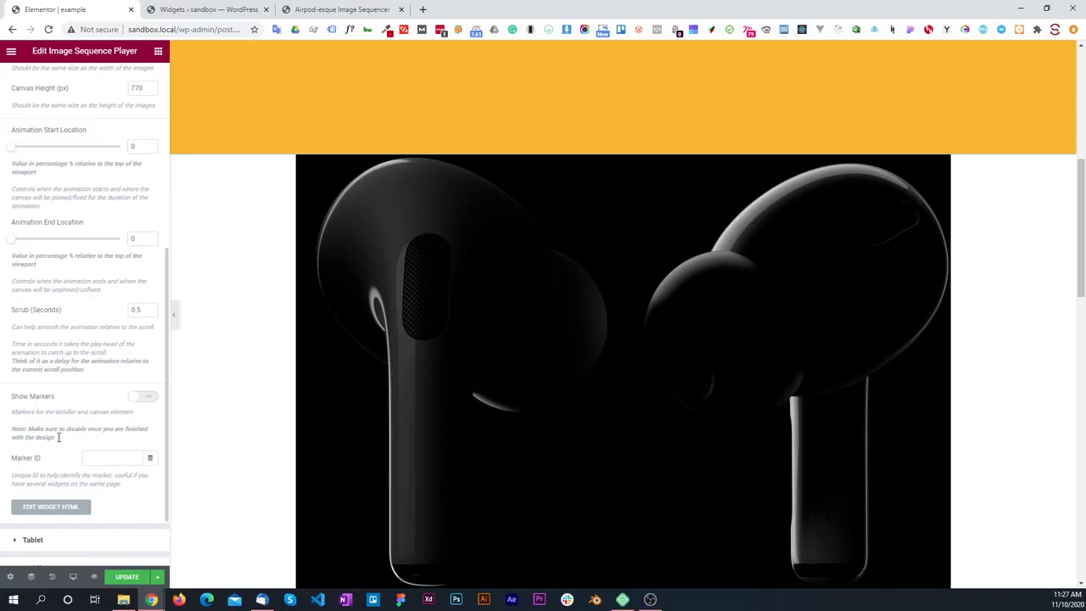
Step: Set the Desktop marker ID to "Desktop" and turn on the animation markers
click(104, 462)
text(Desktop)
click(144, 396)
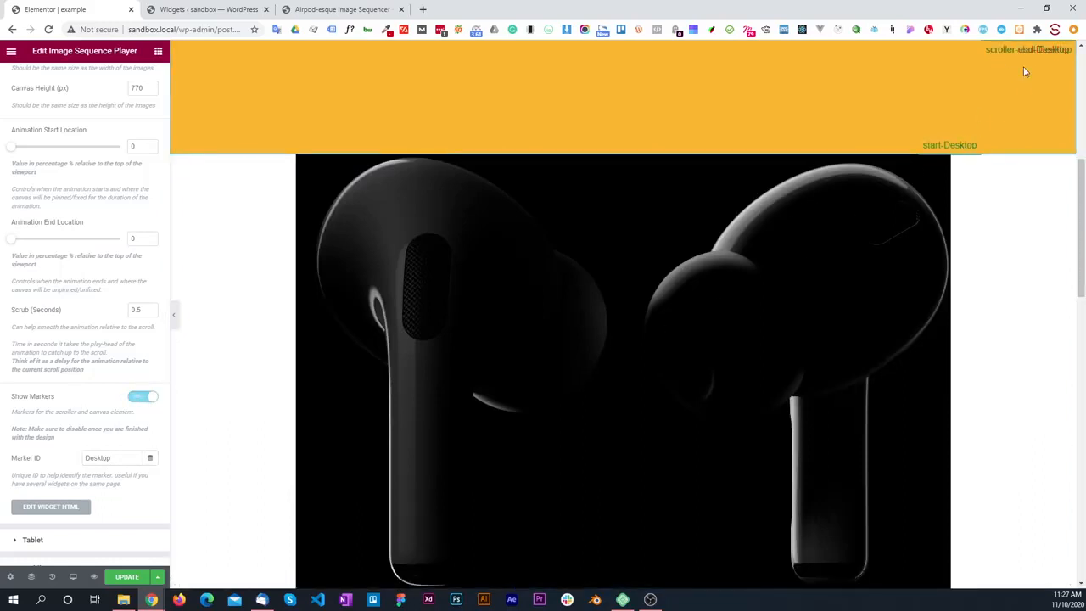
Step: Move through the page and examine where the Desktop start and end markers meet the scroller markers as the AirPods sequence pins and unpins
scroll(874, 190, down, 2)
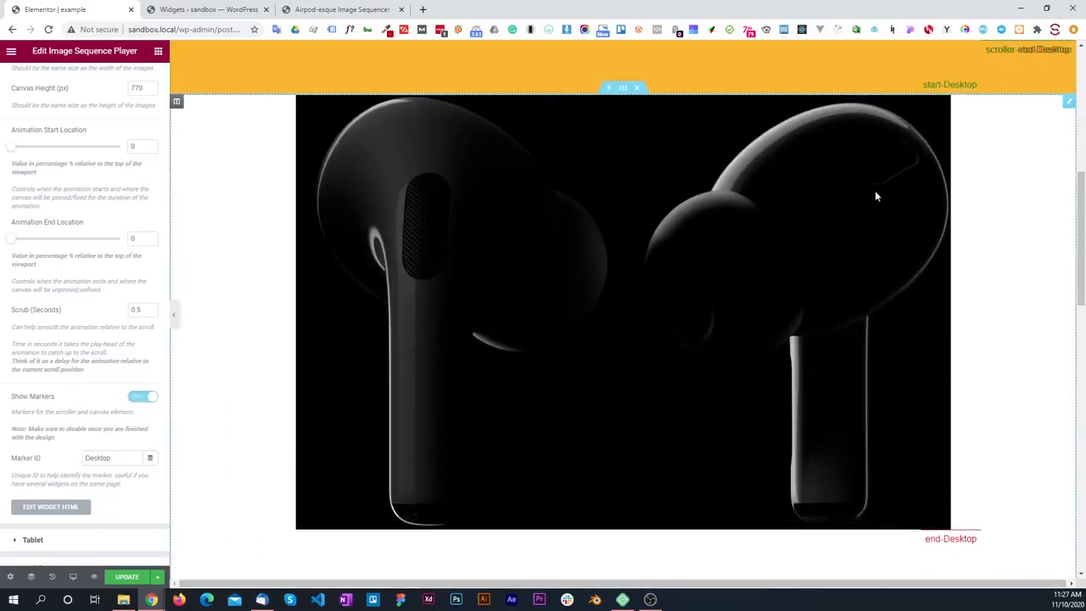
scroll(876, 196, down, 8)
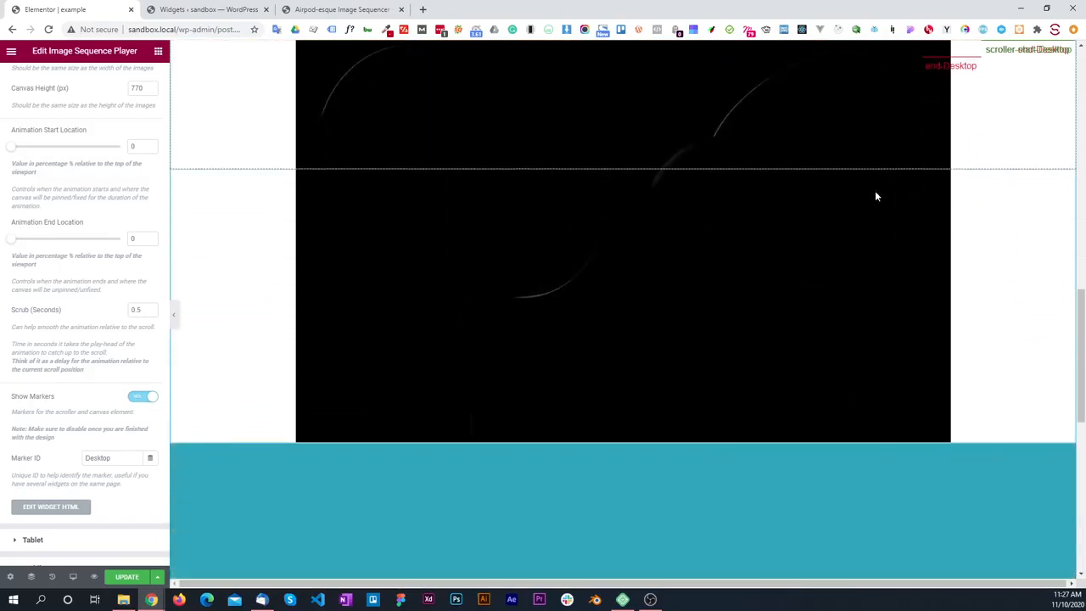
scroll(876, 196, up, 8)
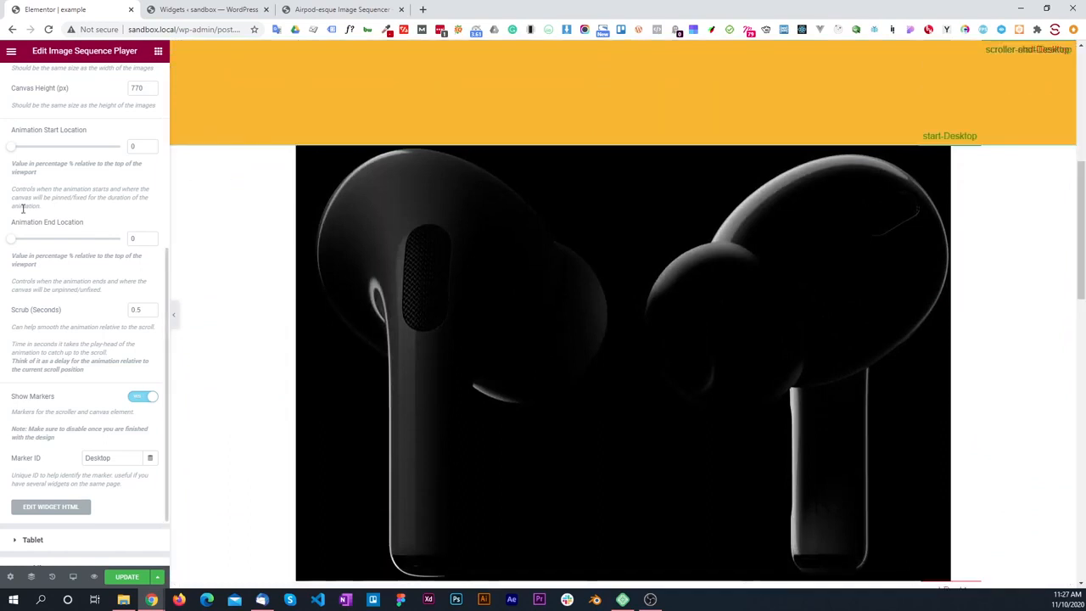
scroll(23, 207, up, 1)
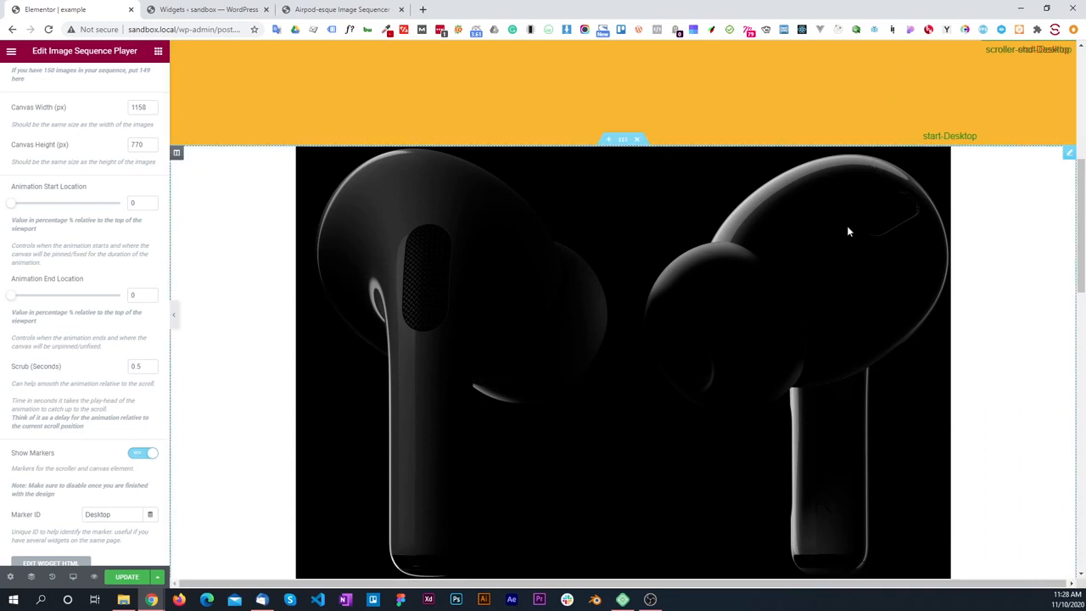
scroll(877, 227, down, 1)
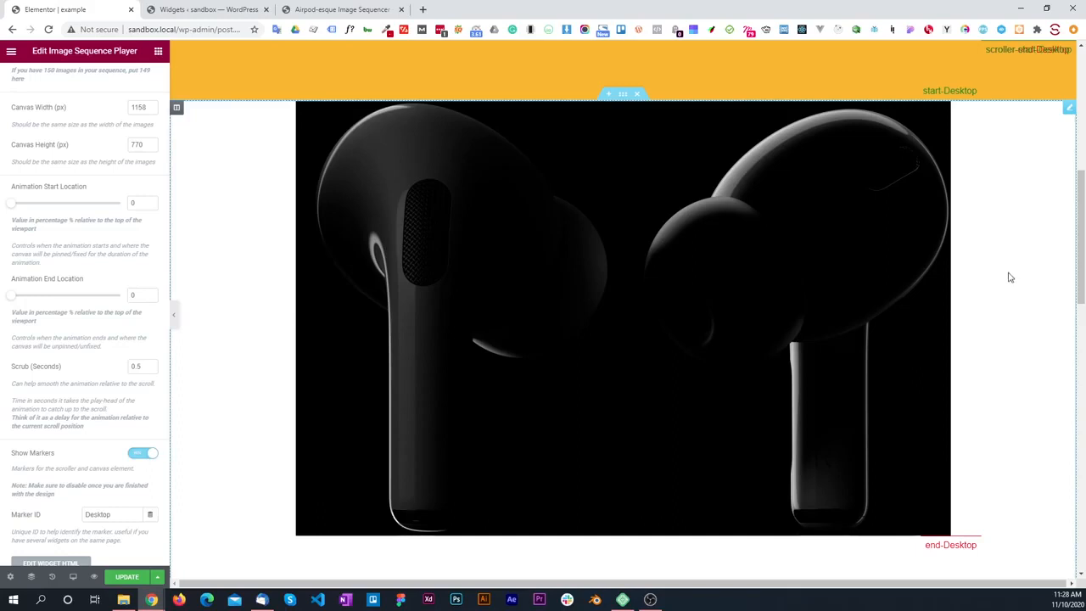
scroll(992, 272, down, 1)
scroll(991, 270, down, 3)
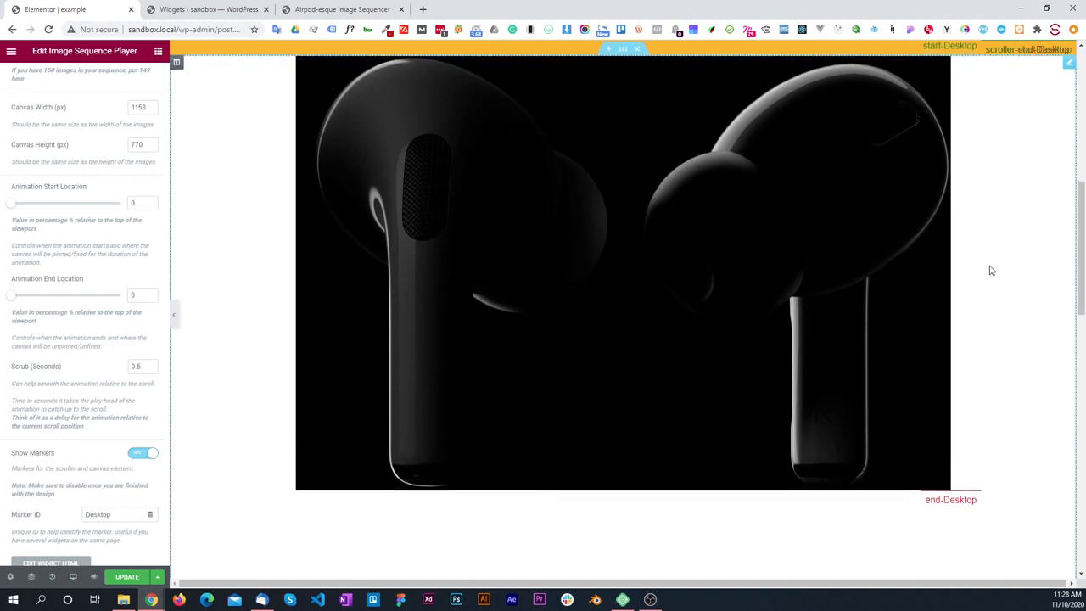
scroll(990, 271, down, 4)
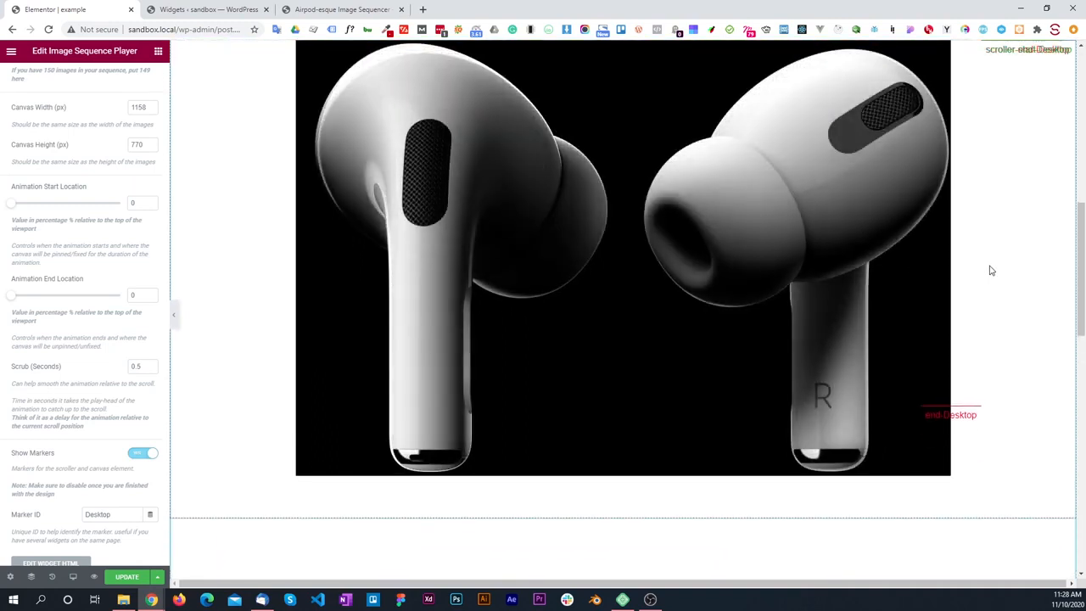
scroll(925, 252, down, 10)
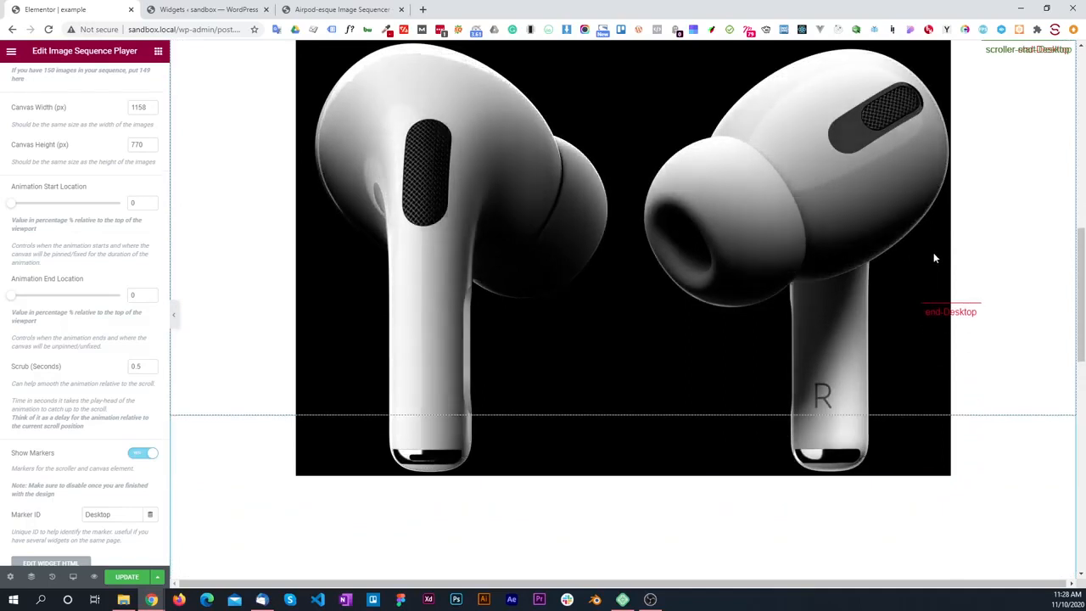
scroll(957, 238, down, 6)
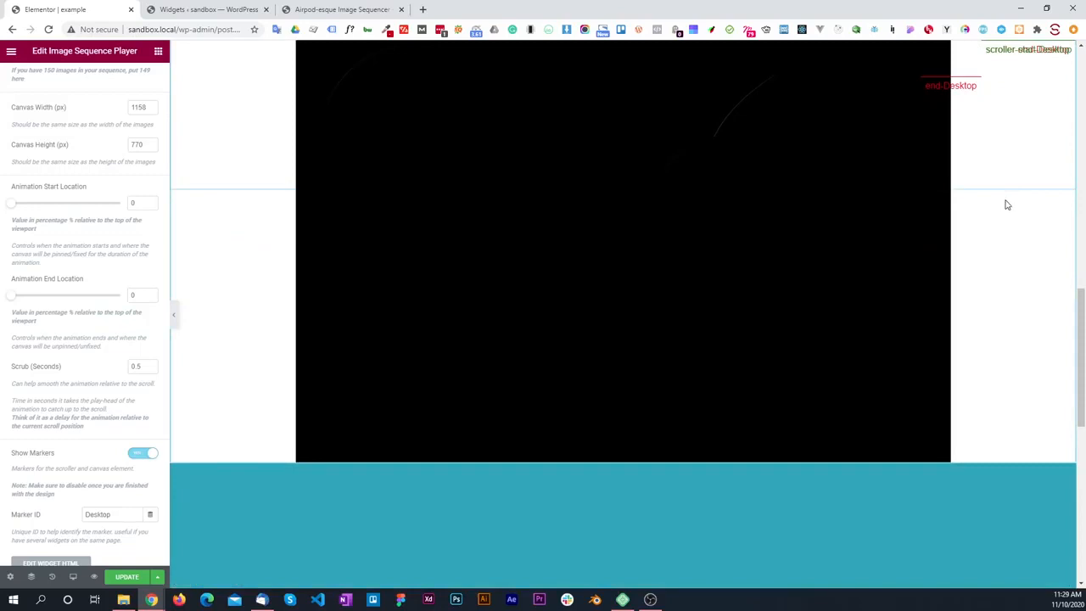
scroll(1007, 204, down, 8)
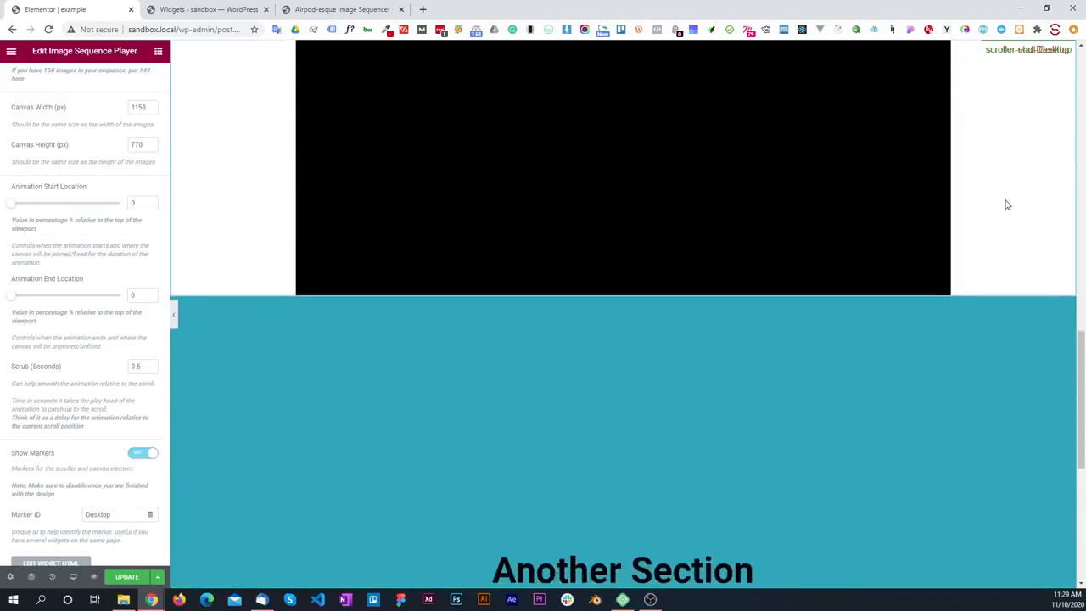
scroll(1007, 205, down, 3)
scroll(1007, 205, up, 6)
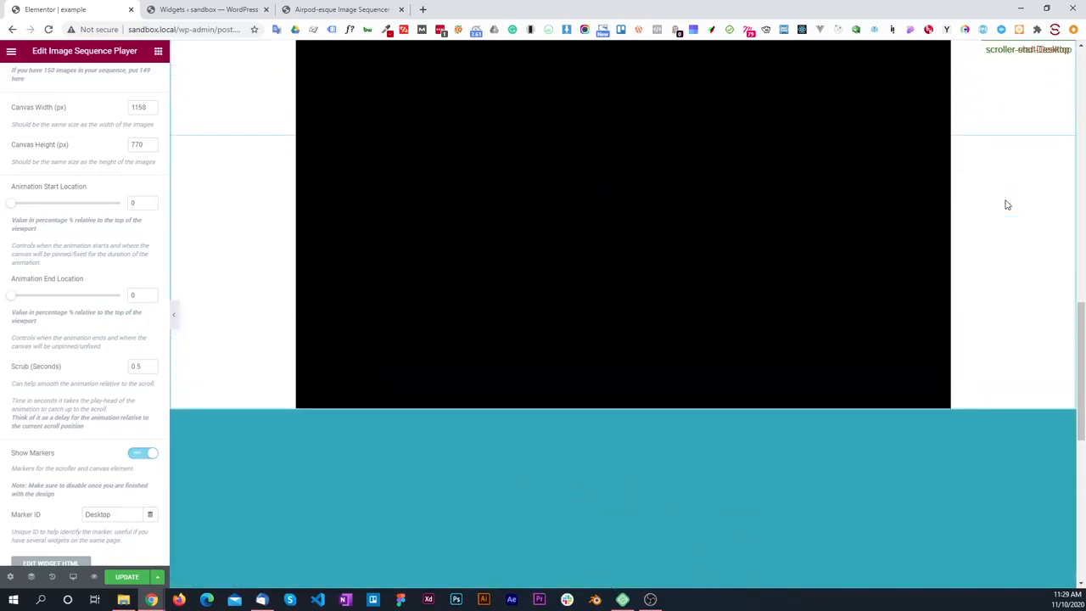
scroll(1007, 204, up, 10)
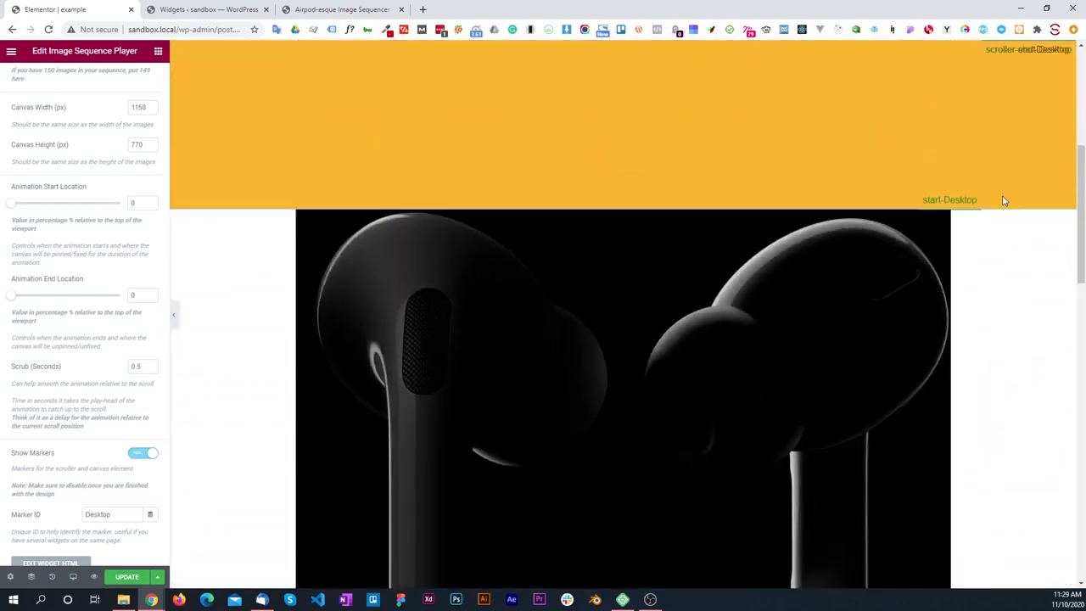
Step: Set the Desktop Animation Start Location to 10%, then save the page and reload the editor
scroll(996, 198, down, 4)
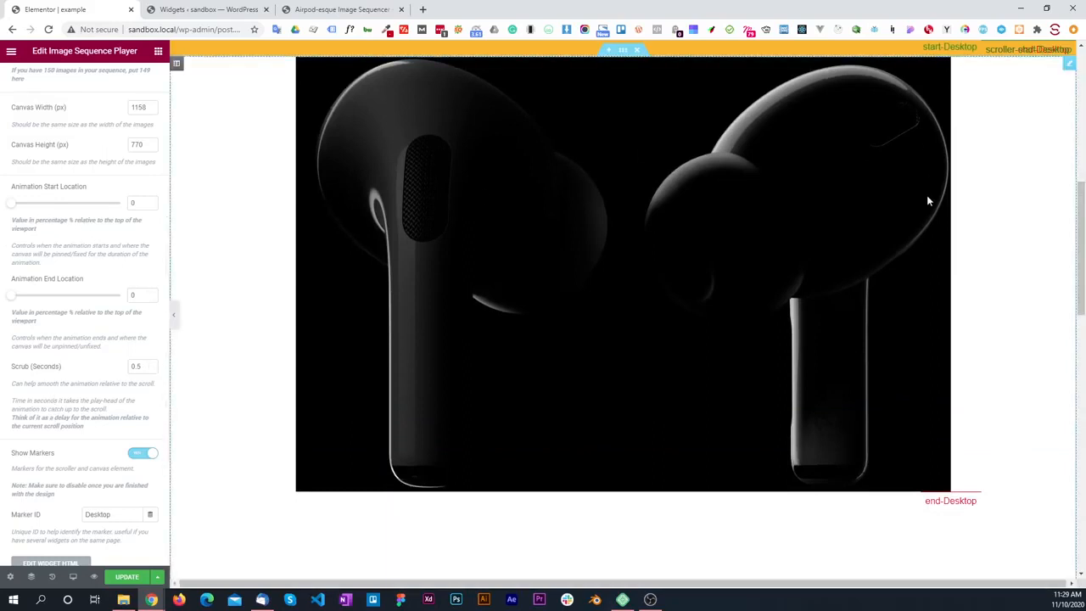
scroll(984, 184, up, 3)
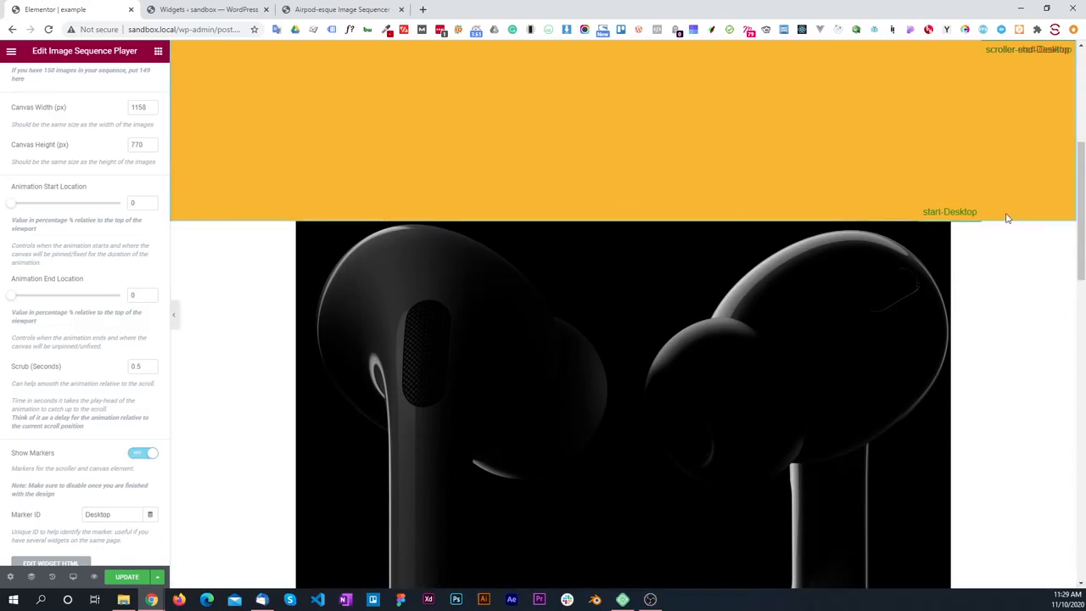
scroll(634, 235, down, 1)
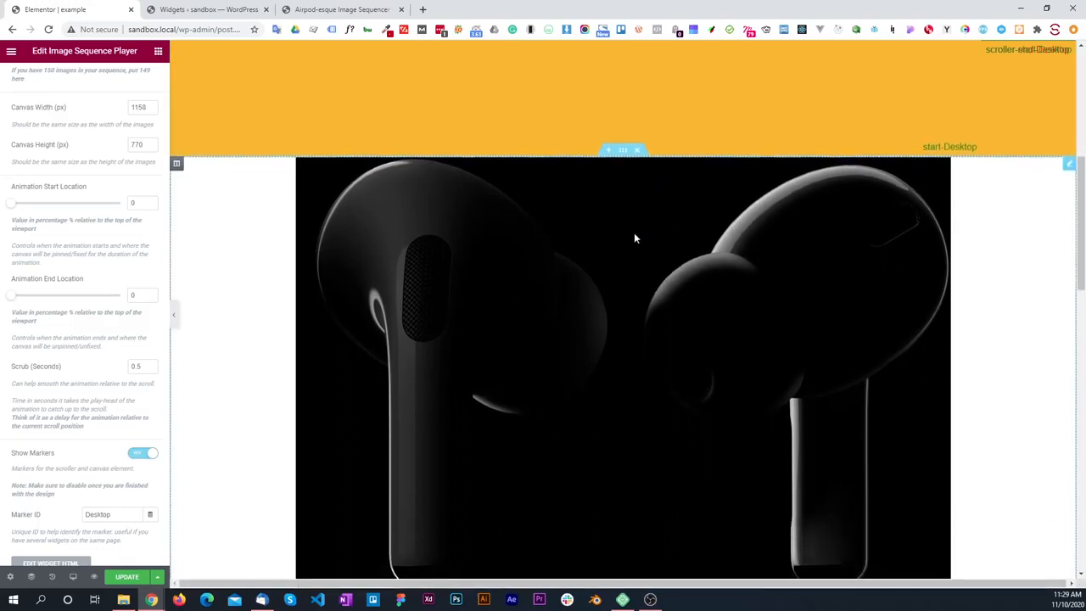
scroll(749, 244, down, 1)
scroll(735, 246, down, 1)
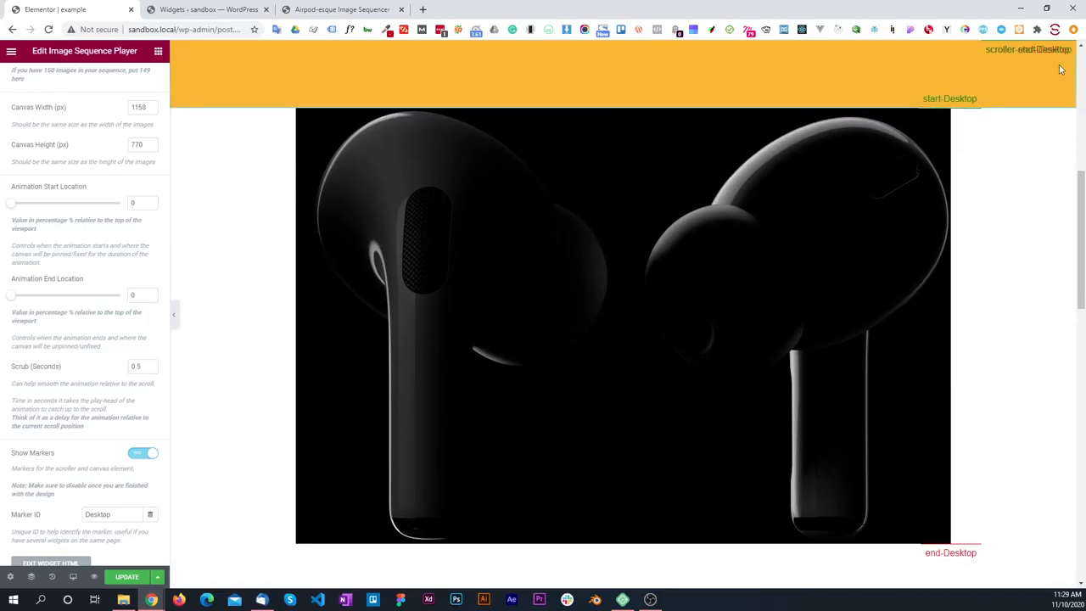
click(136, 204)
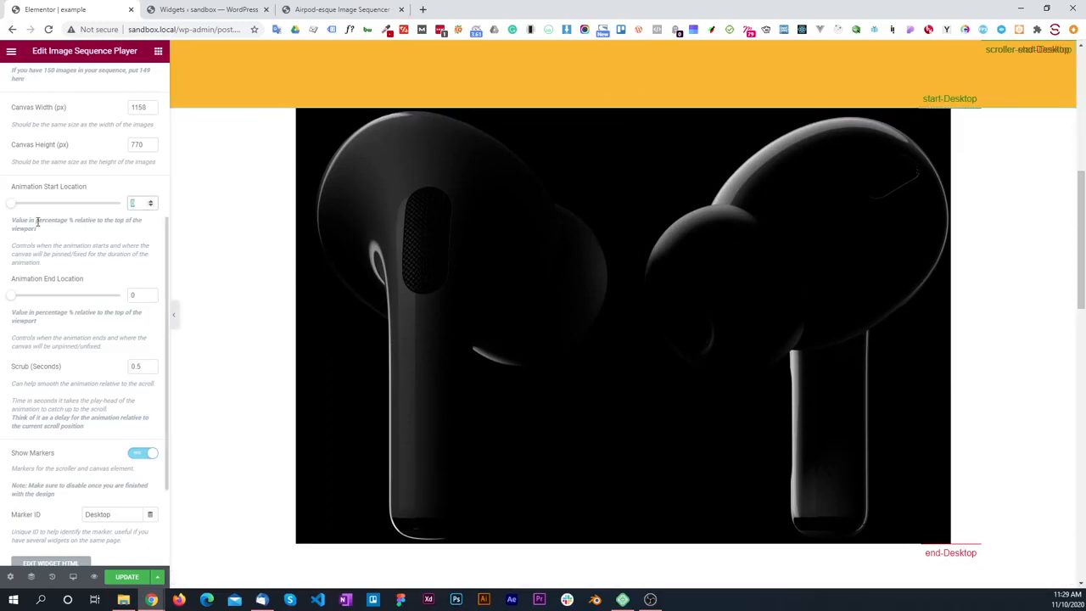
text(10)
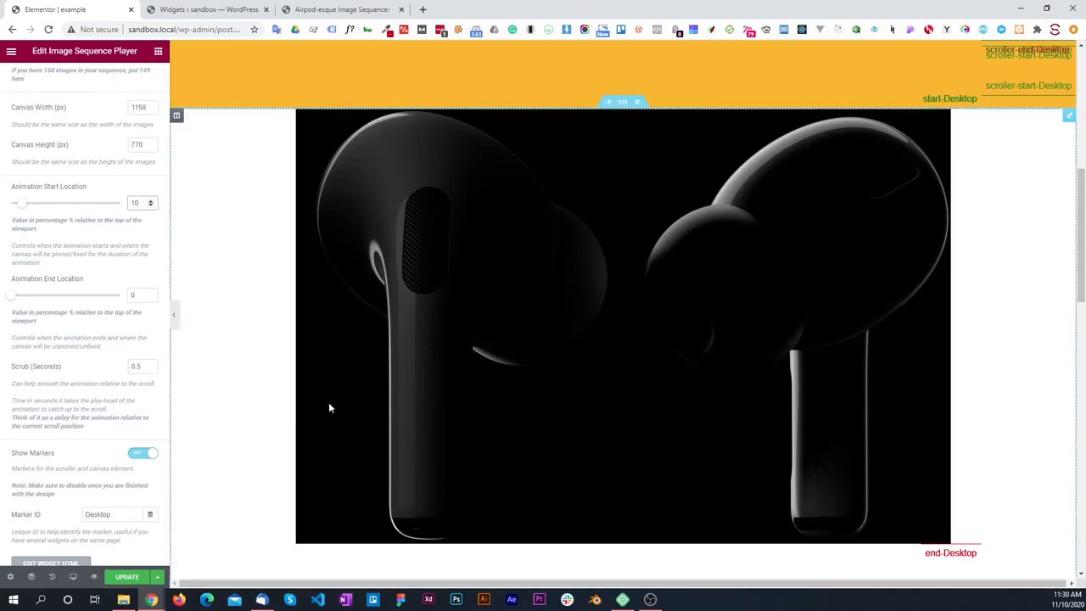
key(ctrl+s)
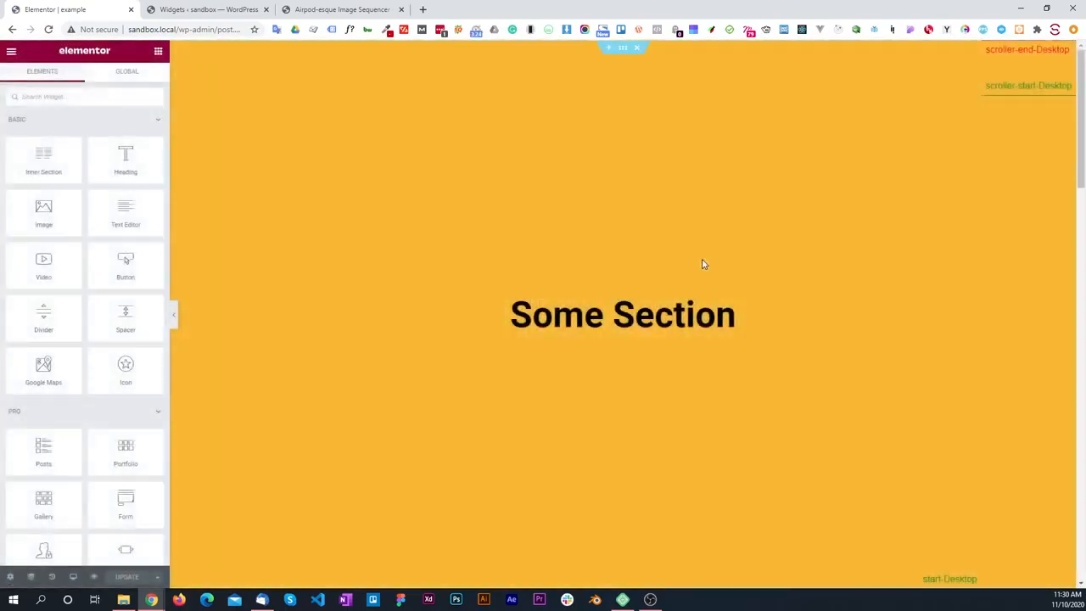
Step: Reopen the AirPods Image Sequence Player widget for editing and bring up its Desktop animation location settings
scroll(674, 264, down, 2)
scroll(672, 264, down, 5)
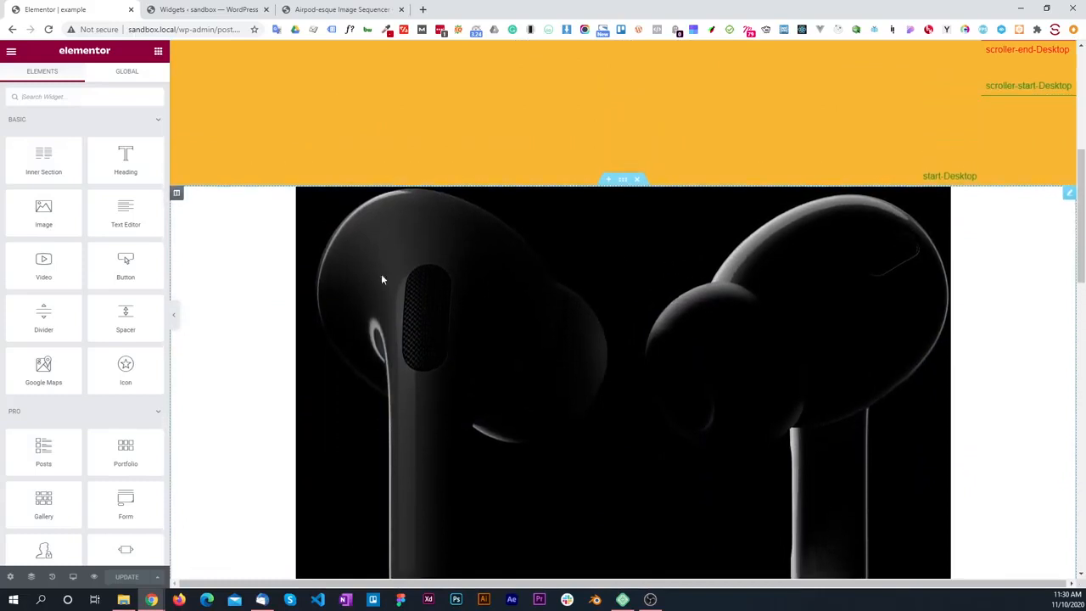
click(432, 303)
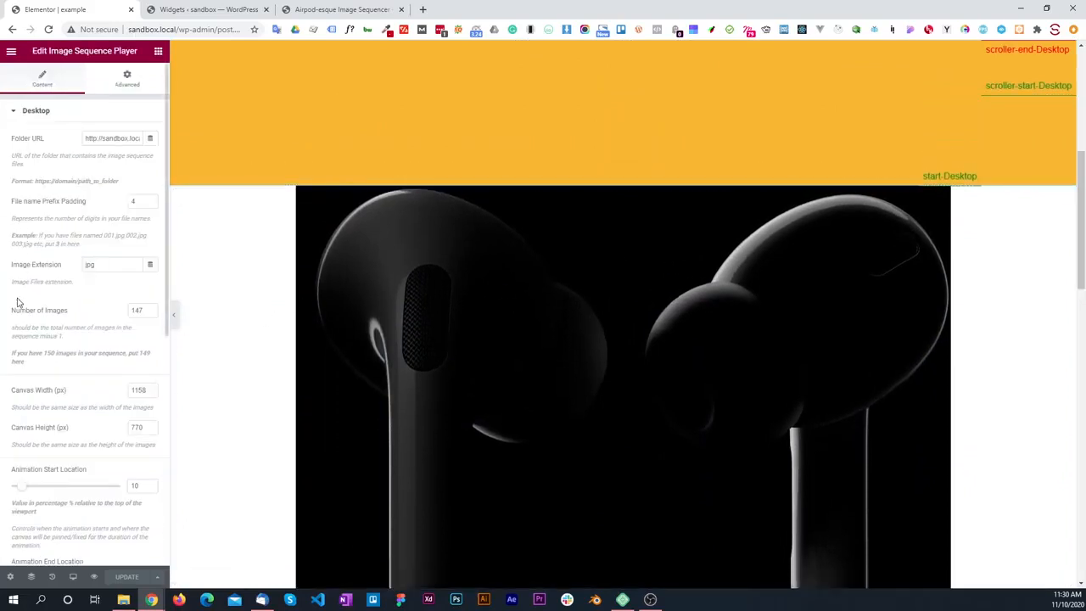
scroll(17, 302, down, 3)
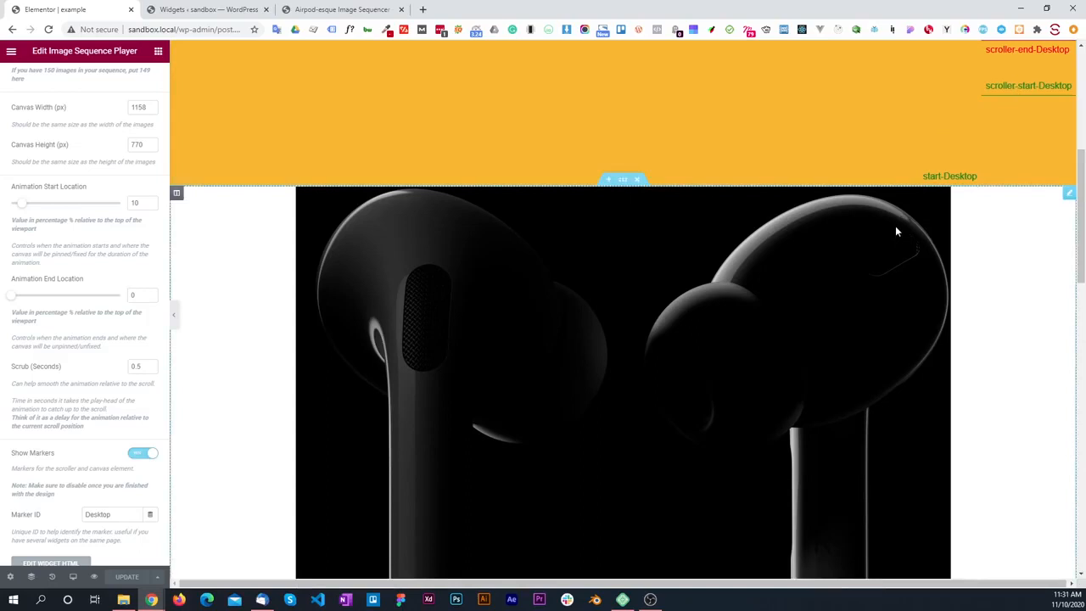
Step: Test the AirPods animation with the new start location, checking where the canvas pins and where it releases at the end marker
scroll(896, 229, down, 2)
scroll(895, 226, down, 2)
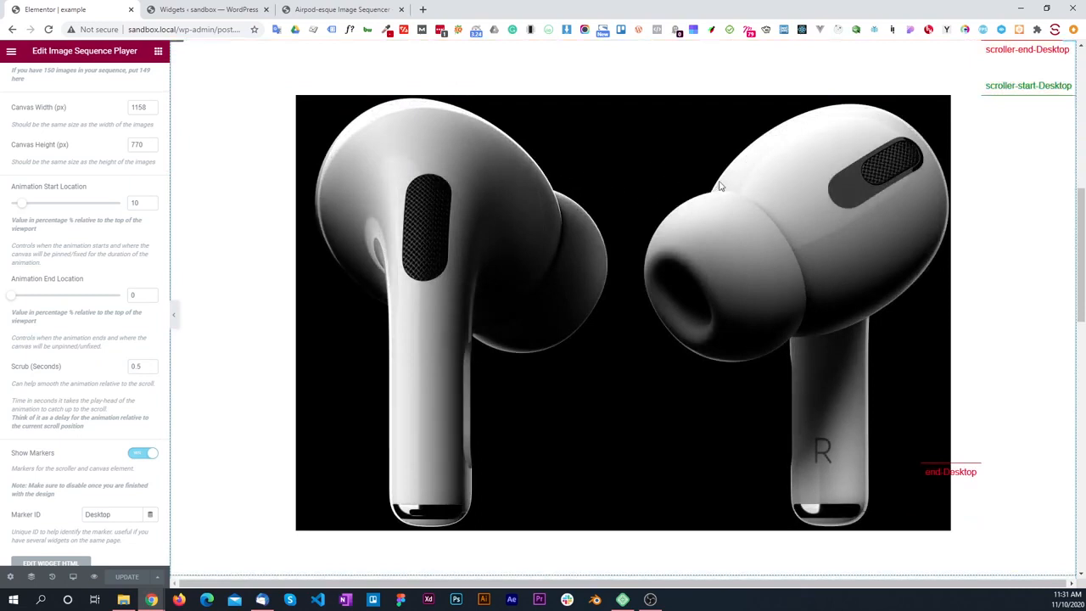
scroll(787, 197, down, 4)
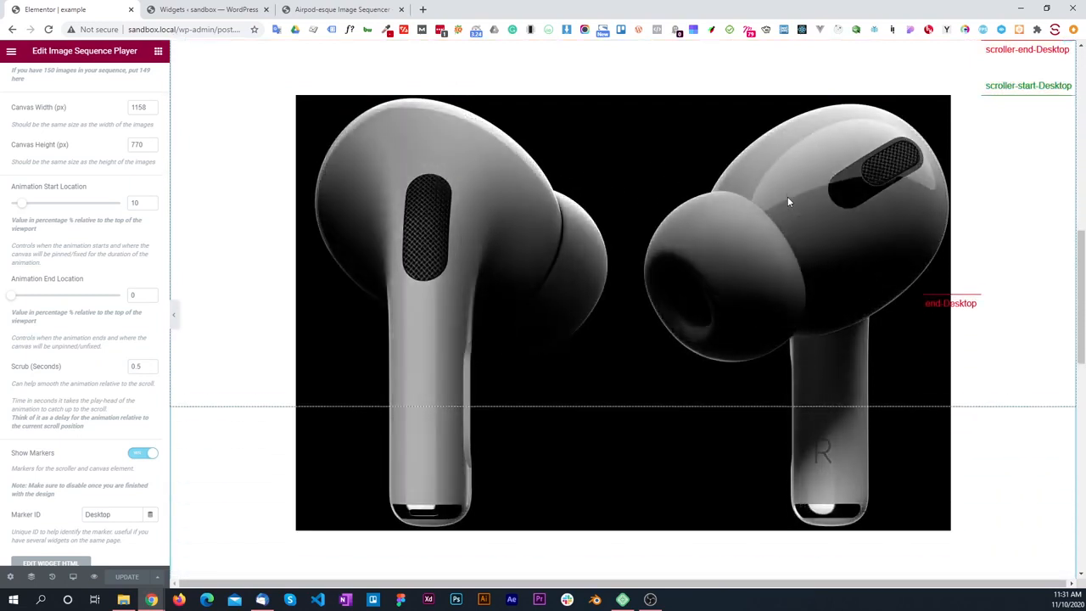
scroll(788, 201, down, 3)
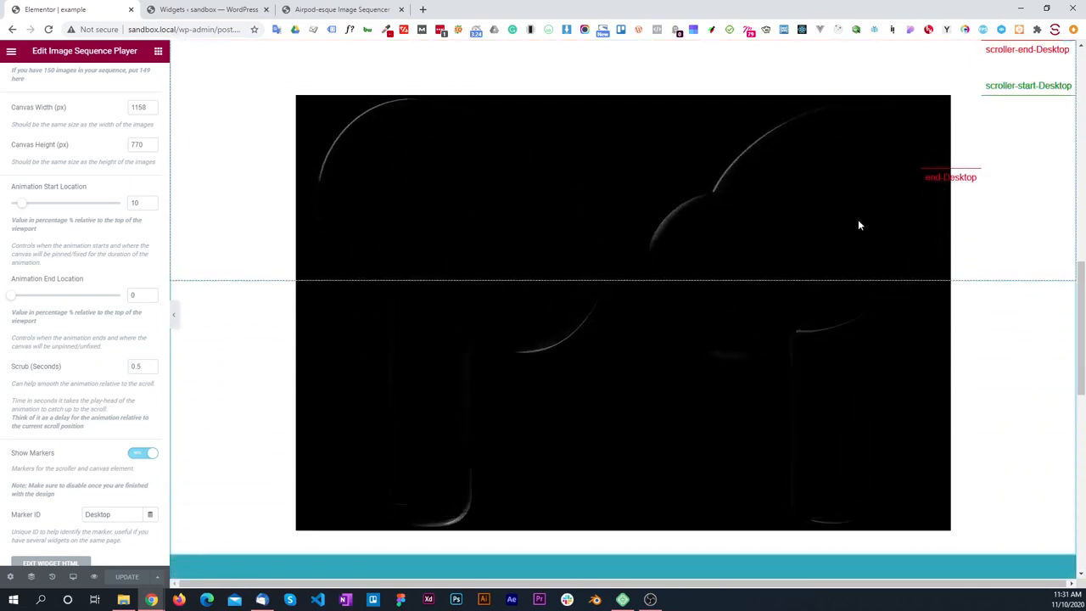
scroll(858, 225, down, 4)
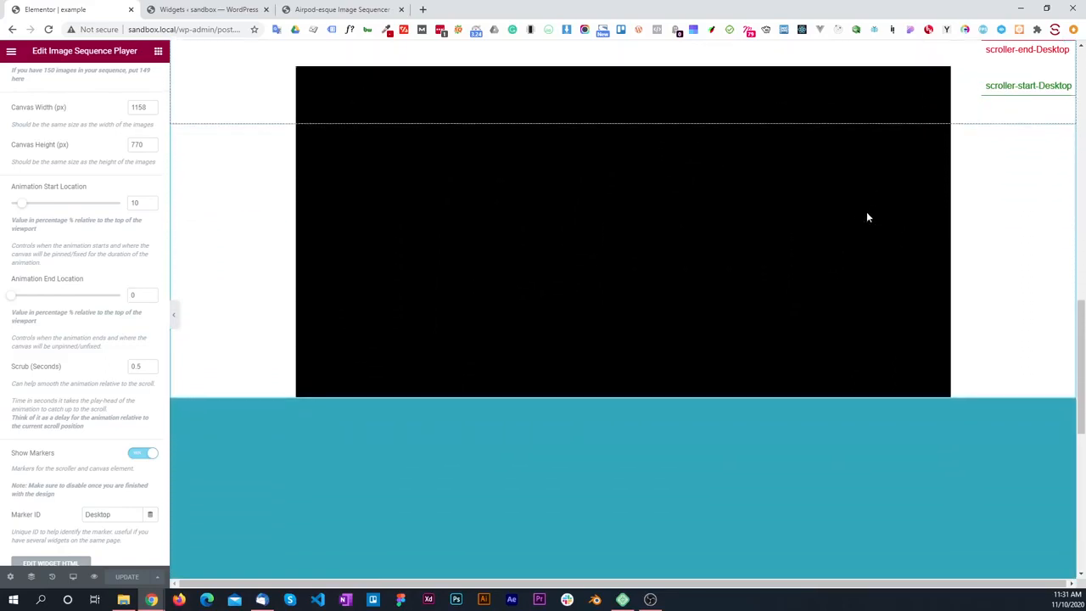
scroll(866, 217, up, 3)
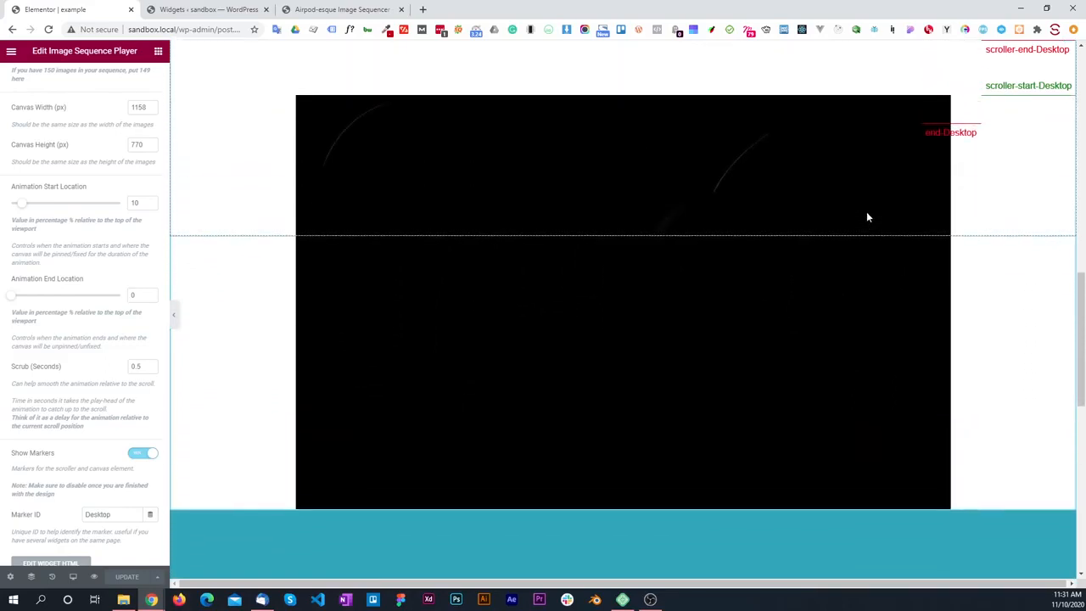
scroll(867, 217, down, 3)
scroll(867, 217, up, 2)
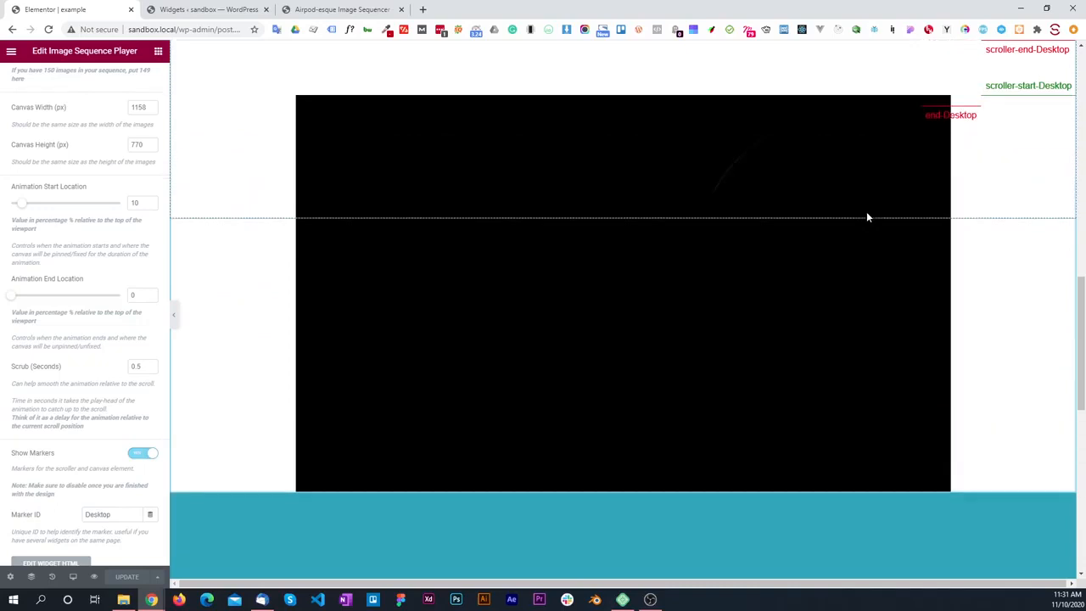
scroll(866, 217, up, 4)
scroll(866, 217, down, 2)
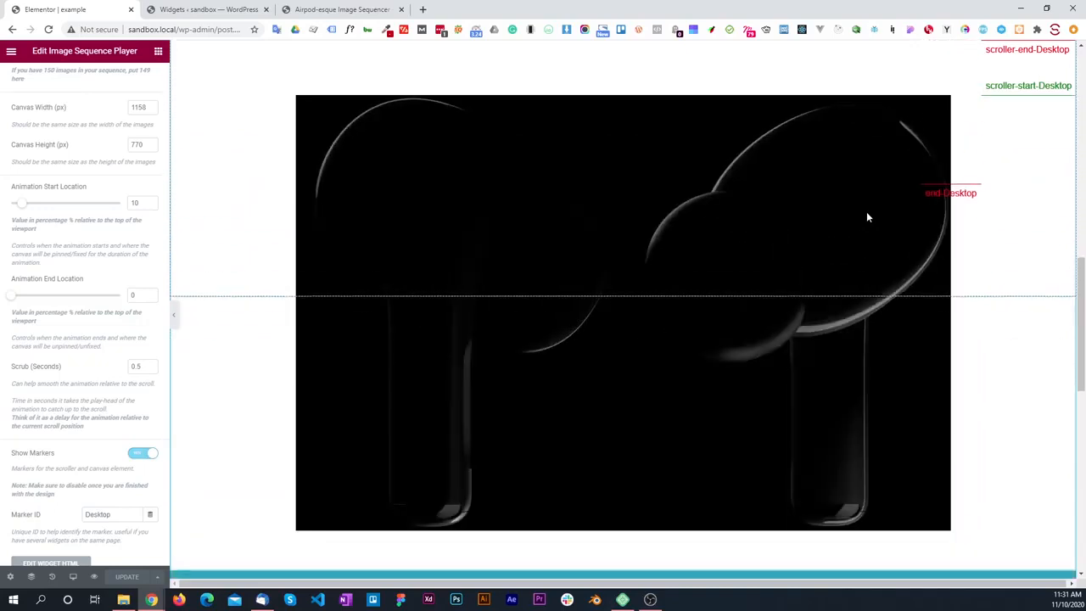
scroll(866, 217, up, 3)
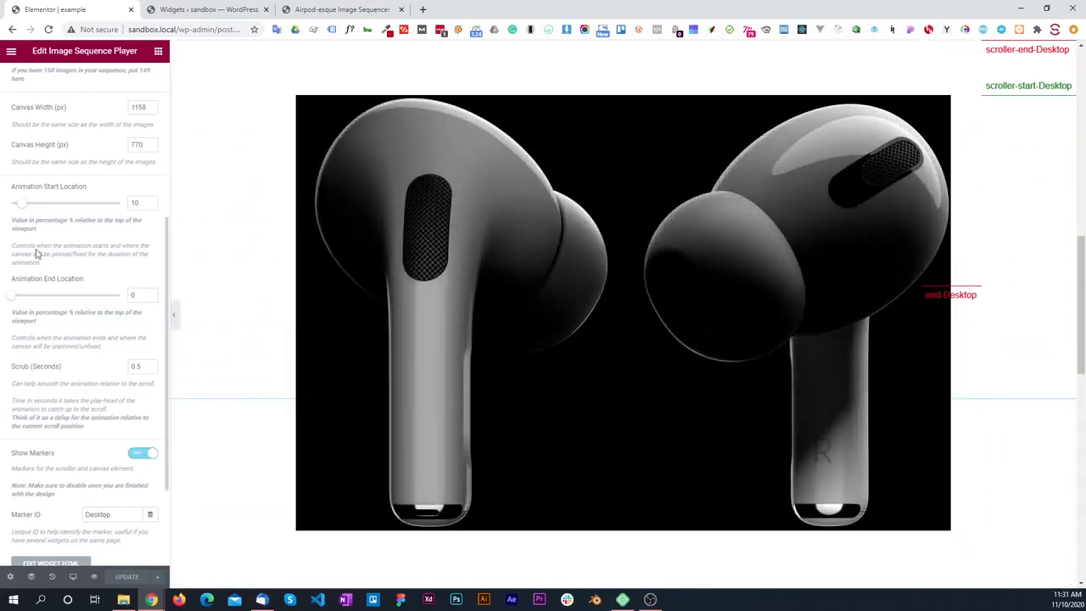
Step: Set the Desktop Animation End Location to 30%, update the page and reload the editor to show the AirPods section
double_click(137, 294)
text(30)
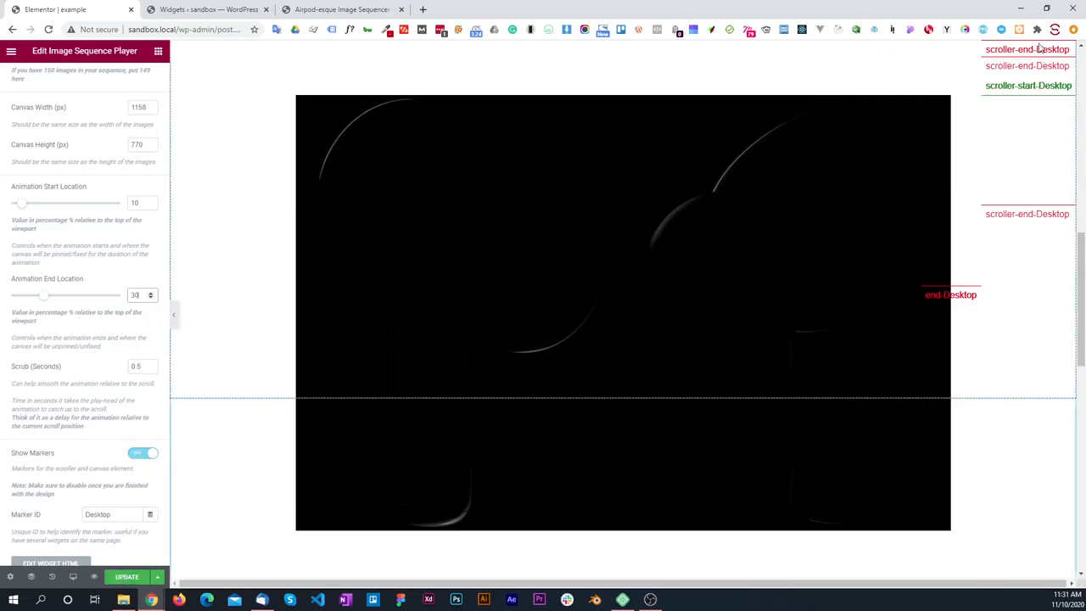
click(131, 576)
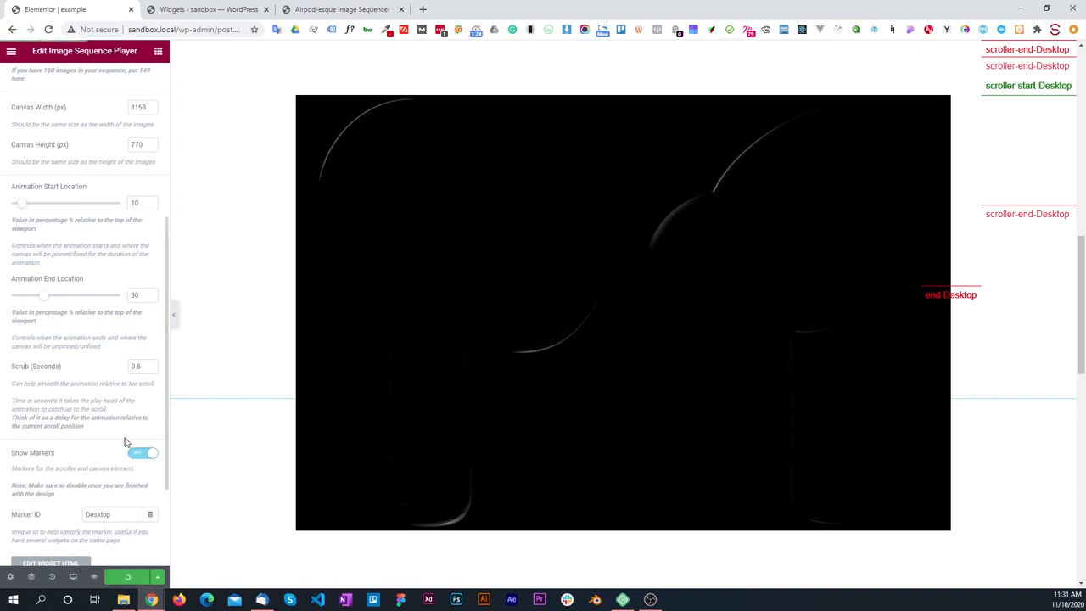
click(49, 31)
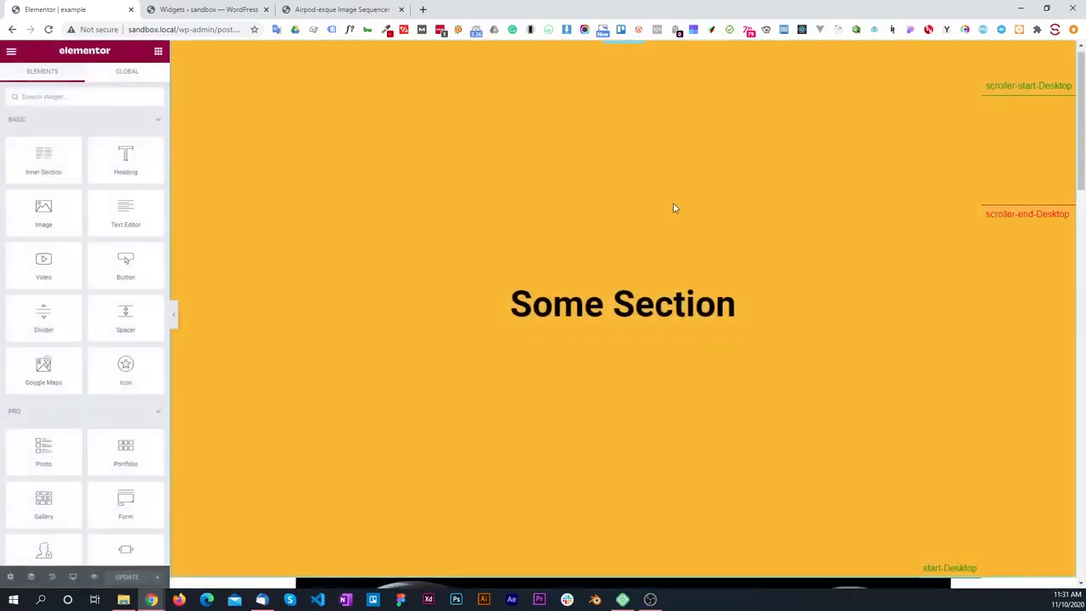
scroll(673, 208, down, 4)
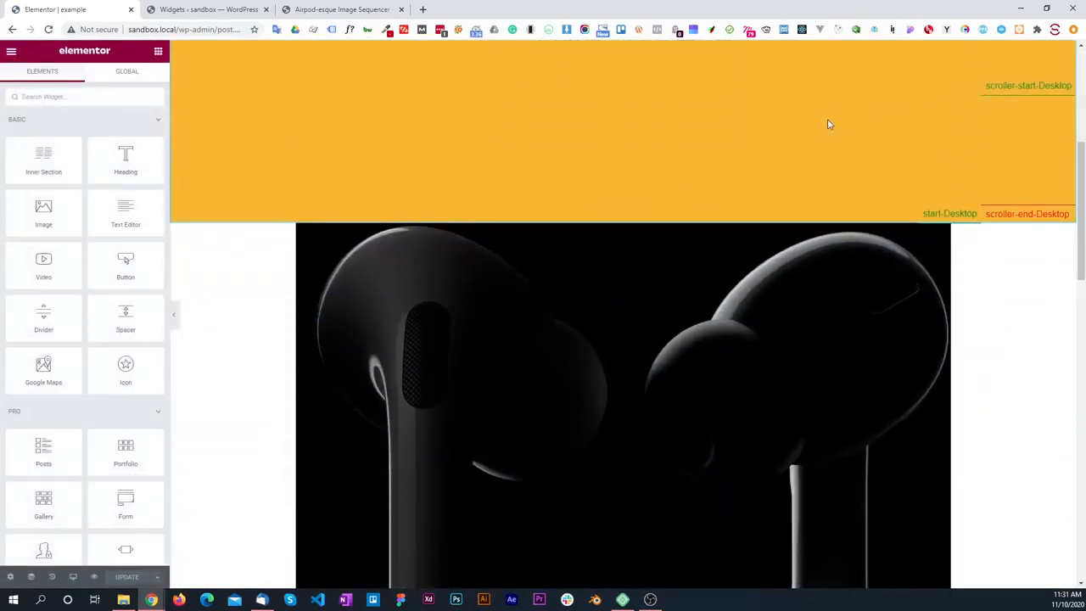
Step: Test the AirPods animation with the 30% end location, checking where the canvas pins and where it releases at the end marker
scroll(826, 121, down, 2)
scroll(826, 122, down, 2)
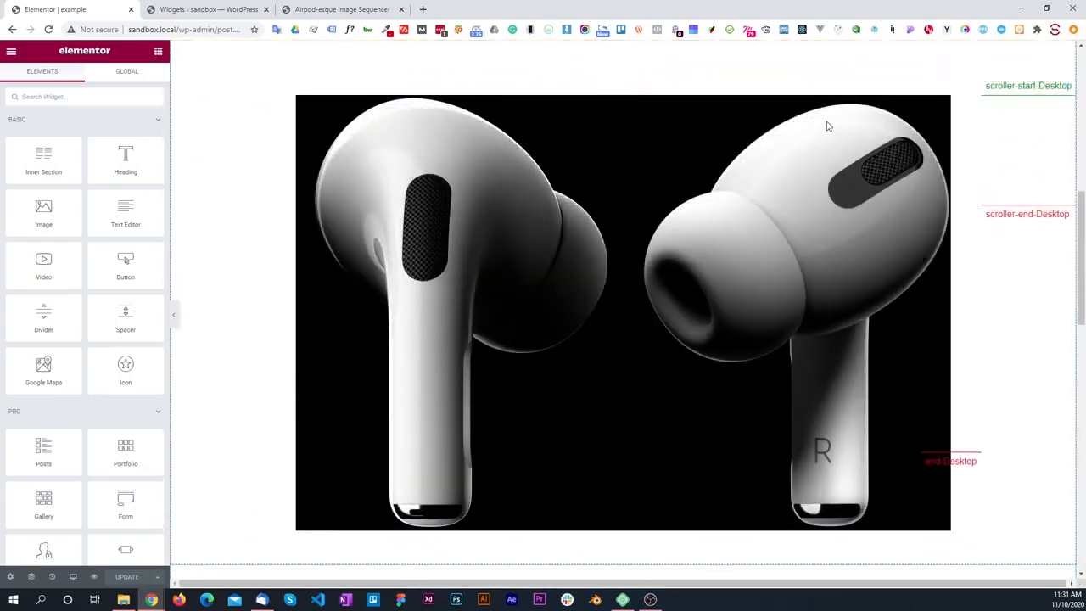
scroll(841, 126, down, 1)
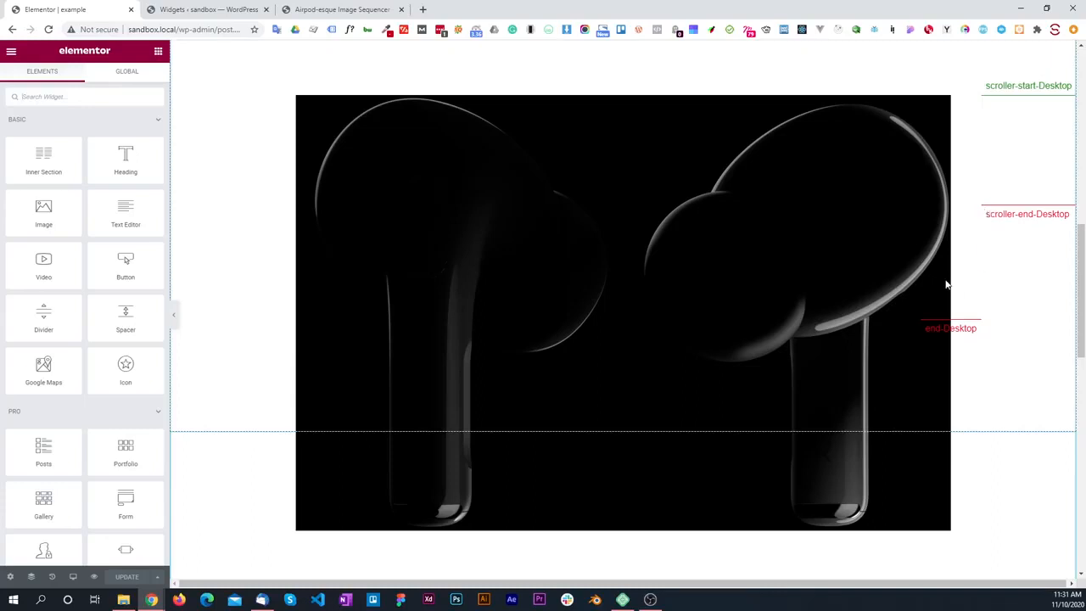
scroll(726, 253, down, 2)
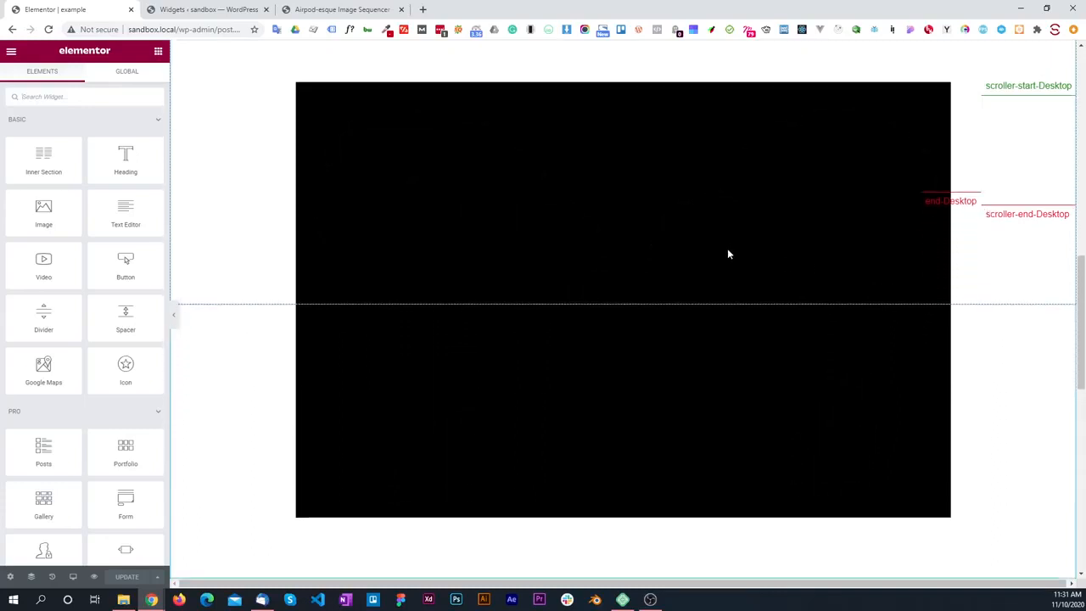
scroll(727, 254, down, 4)
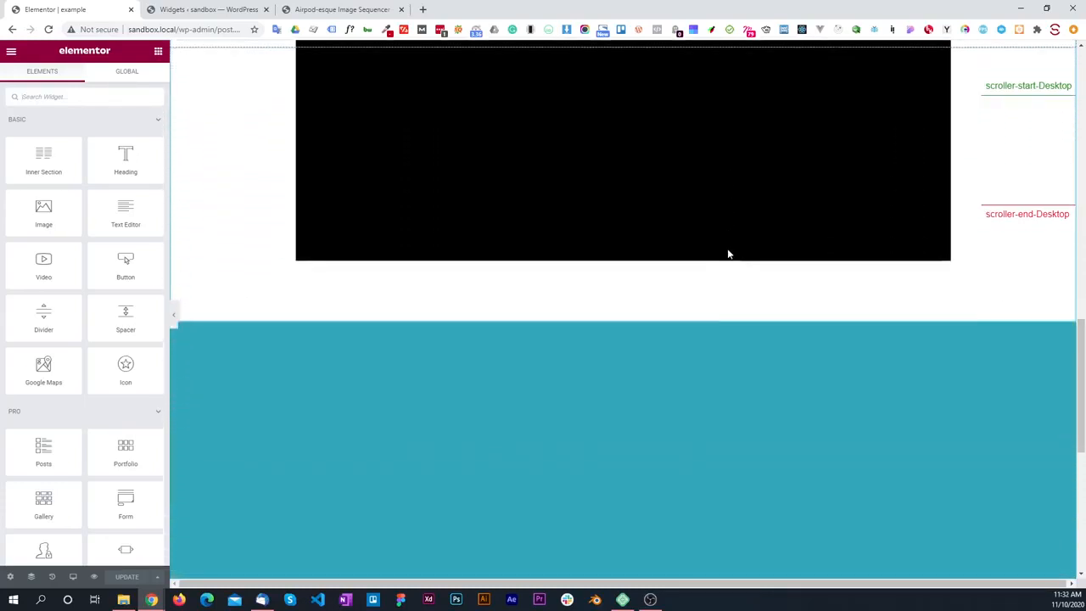
scroll(727, 254, up, 5)
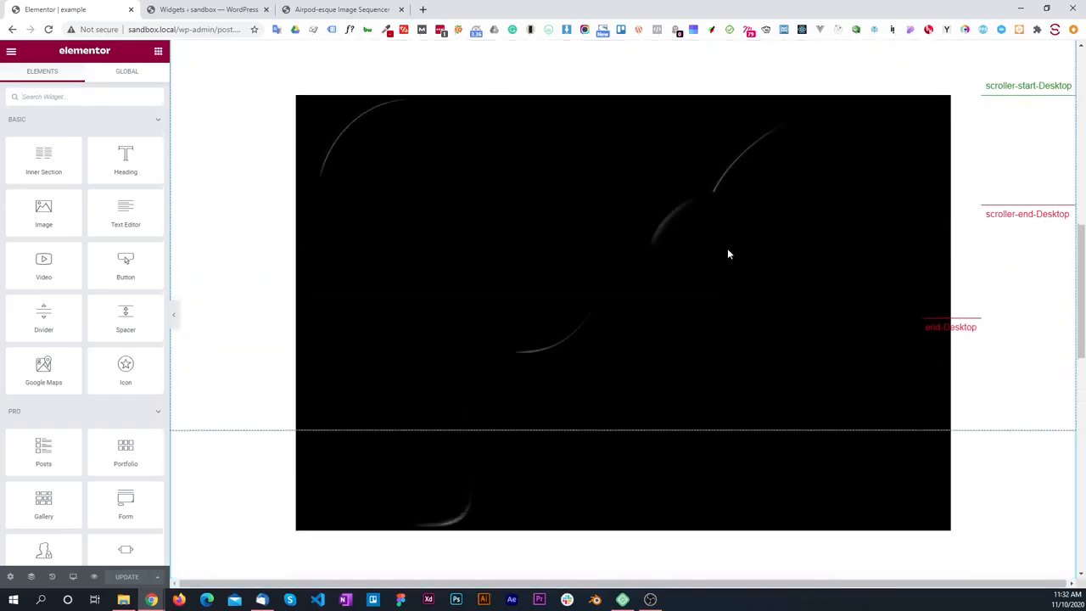
scroll(727, 249, up, 2)
Step: Reopen the Image Sequence Player widget's Desktop Scrub setting and test how the animation follows the scroll with the current delay
click(630, 234)
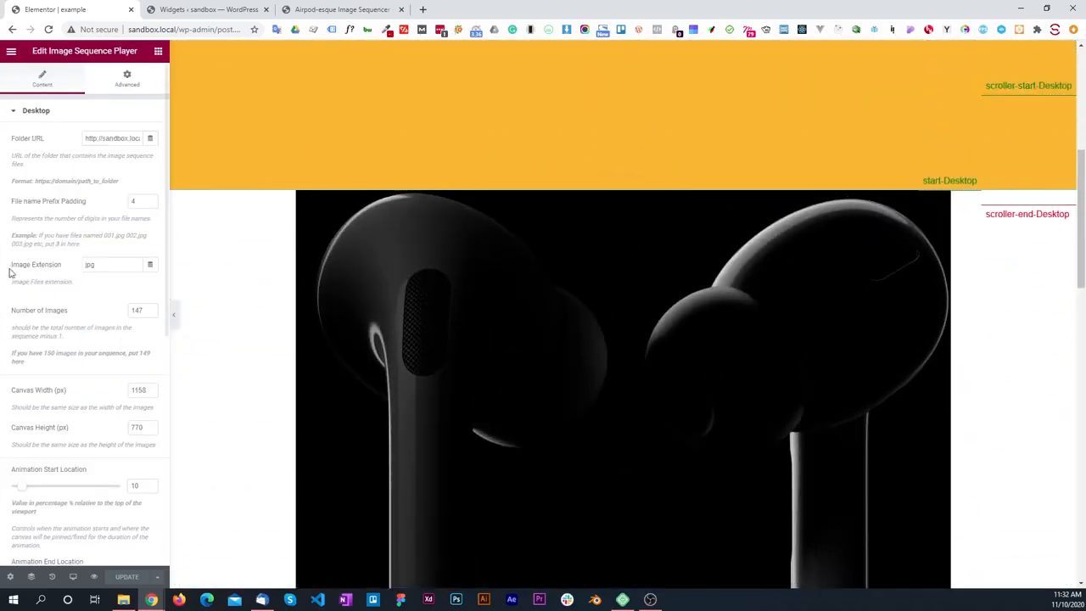
scroll(40, 278, down, 4)
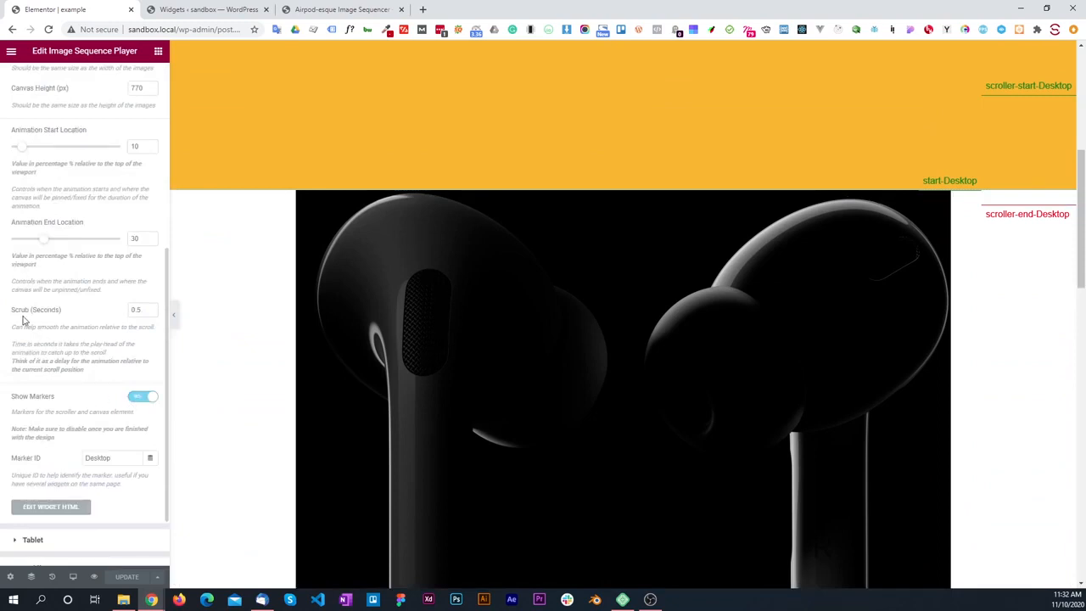
scroll(544, 301, down, 1)
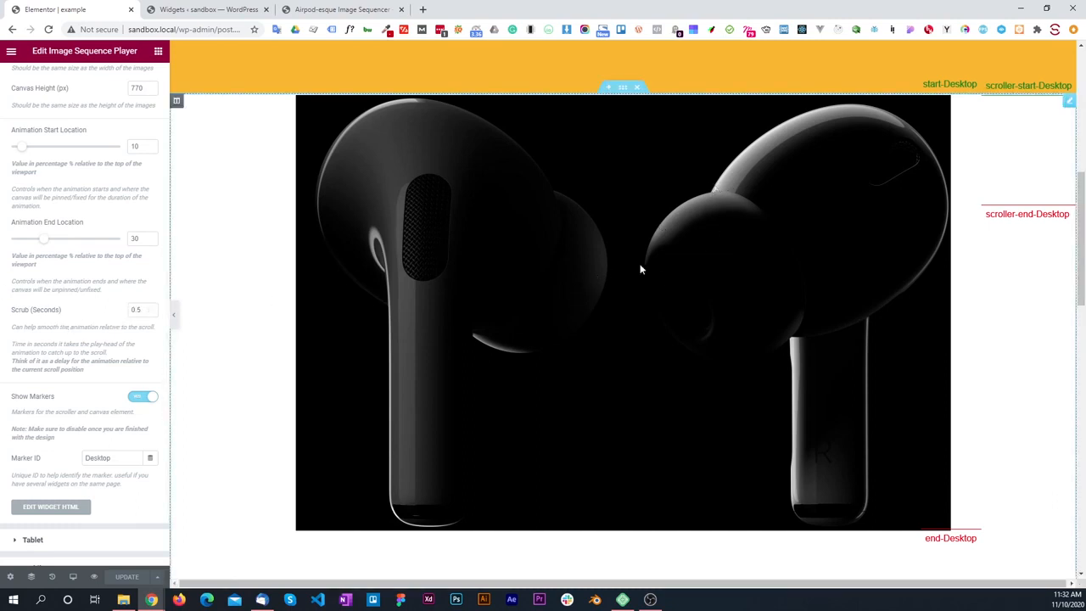
scroll(690, 269, down, 1)
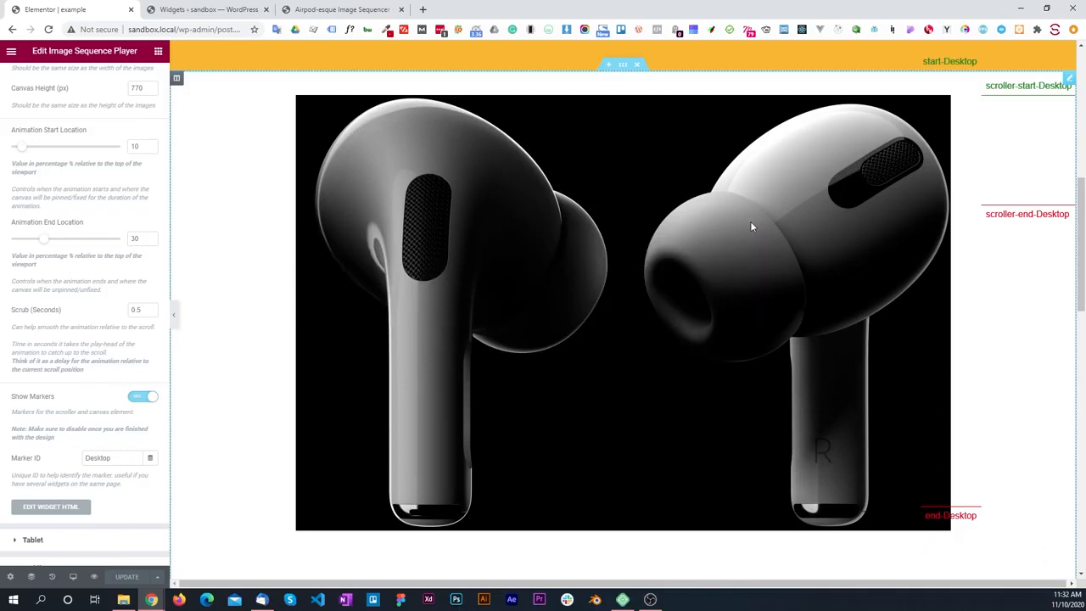
scroll(749, 226, up, 1)
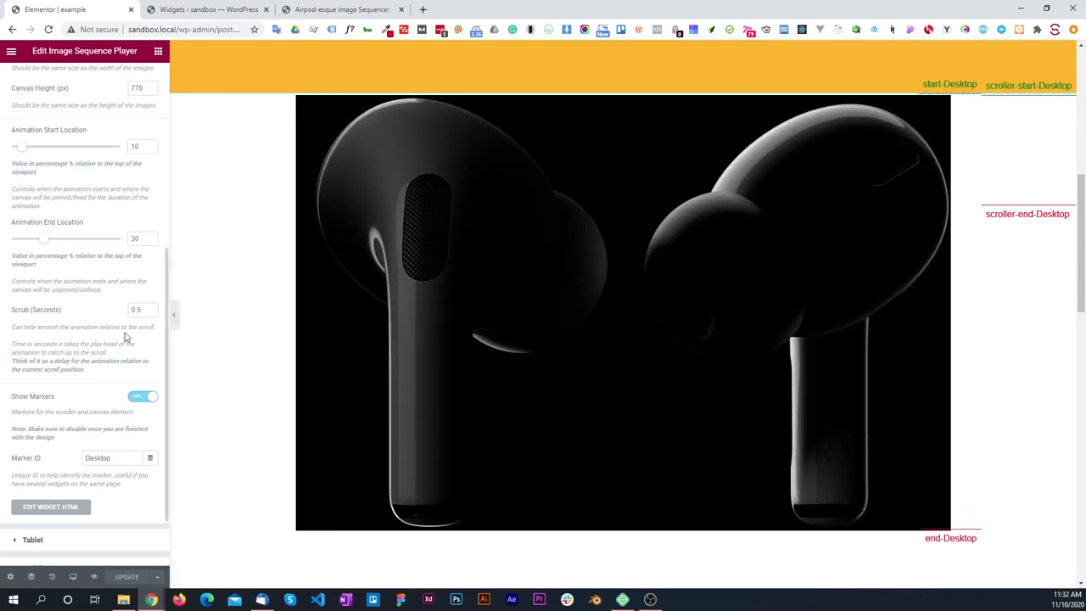
Step: Set the Desktop Scrub to 2 seconds and test how the AirPods animation catches up with the scroll in both directions
drag(141, 309, 73, 317)
text(2)
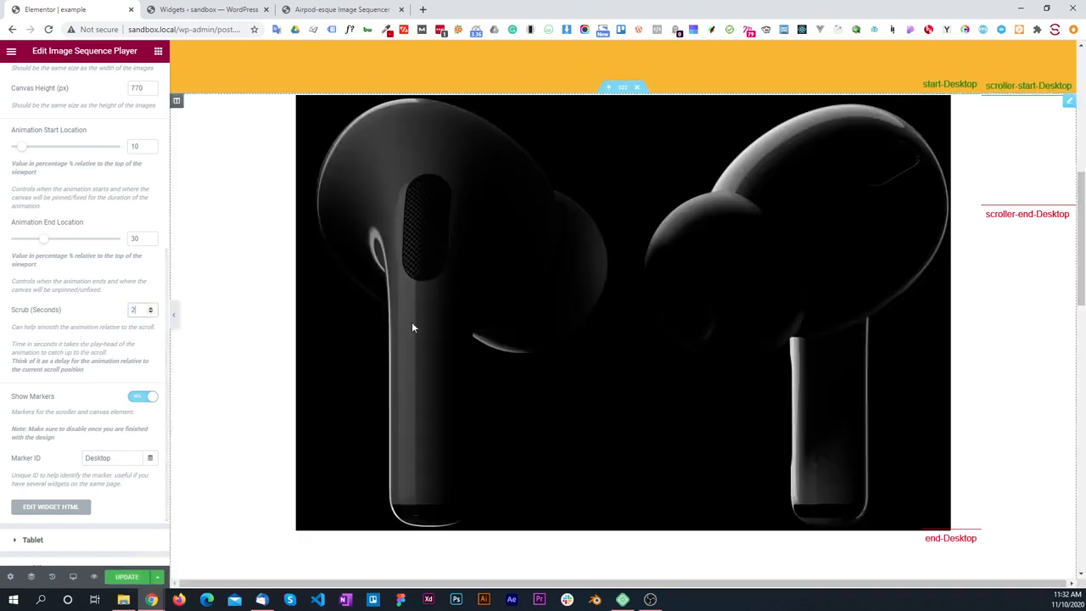
scroll(559, 270, down, 1)
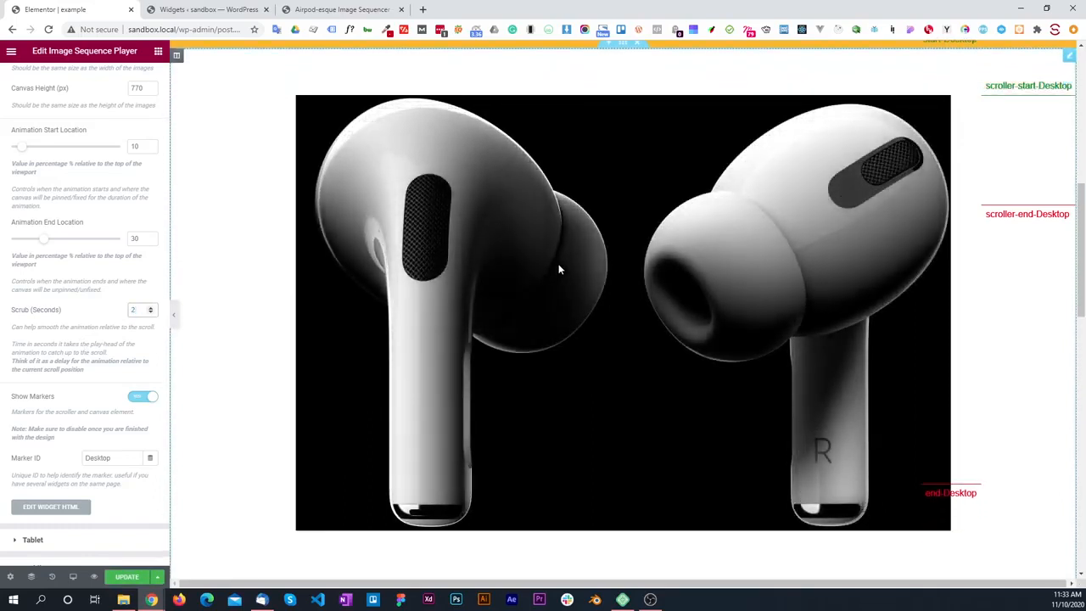
scroll(559, 269, up, 1)
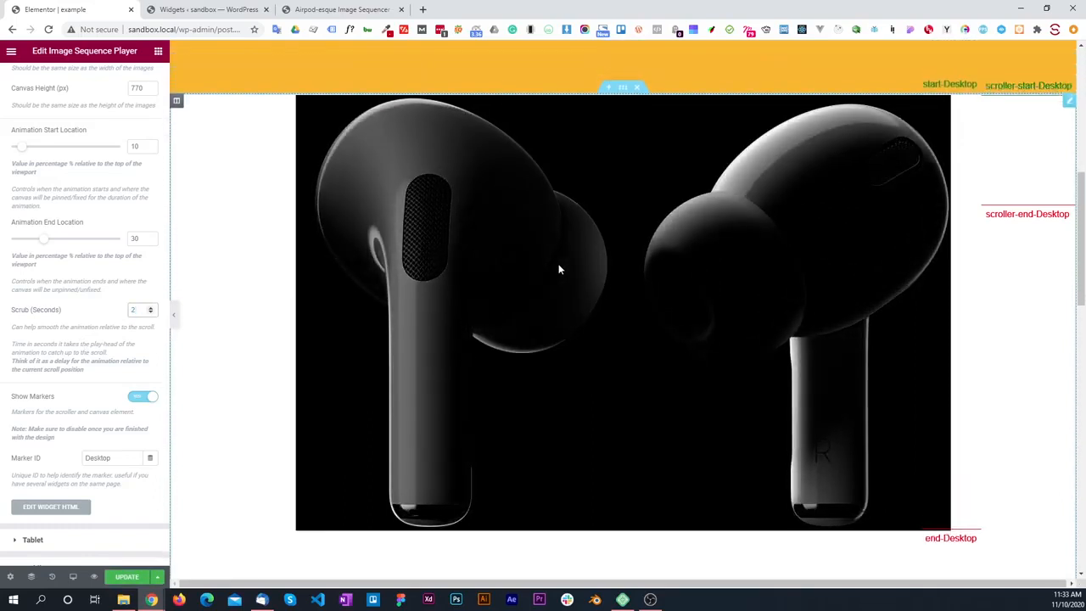
scroll(559, 269, down, 1)
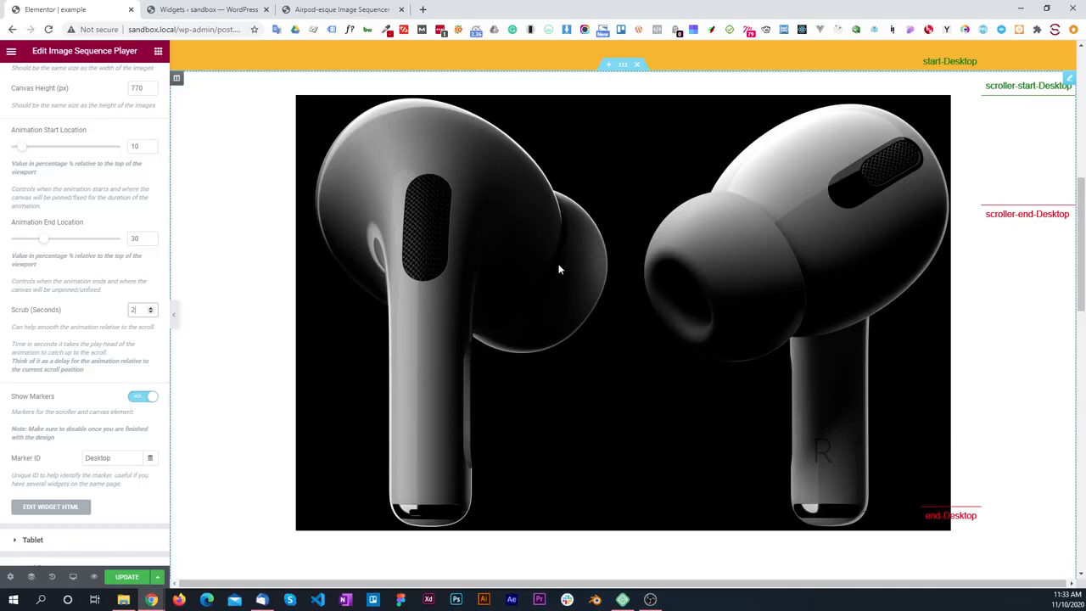
scroll(559, 269, down, 1)
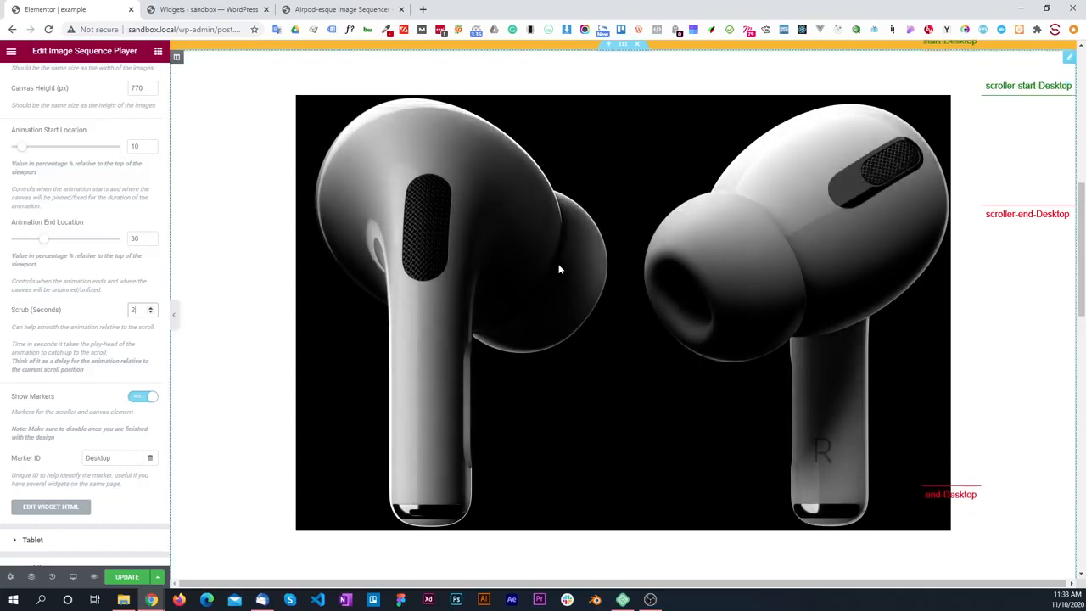
scroll(559, 270, down, 1)
scroll(559, 270, up, 2)
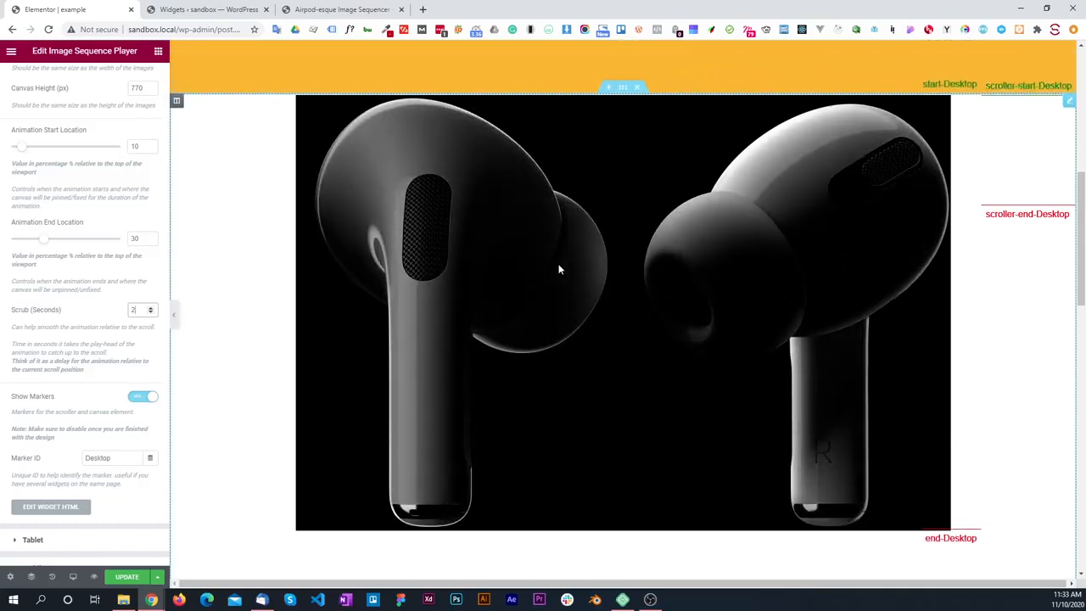
scroll(559, 270, down, 2)
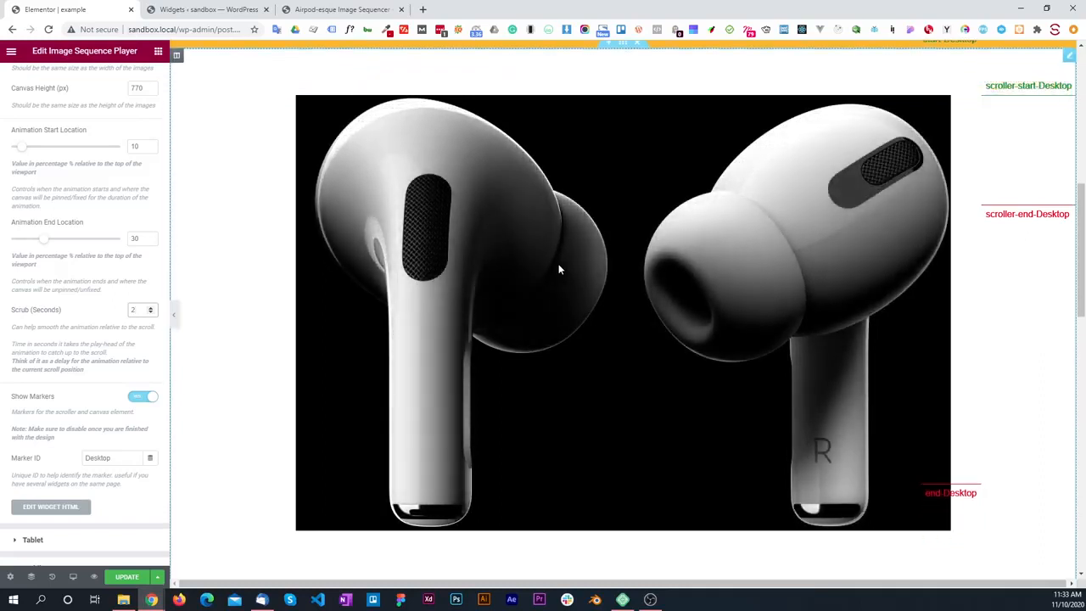
scroll(558, 270, up, 2)
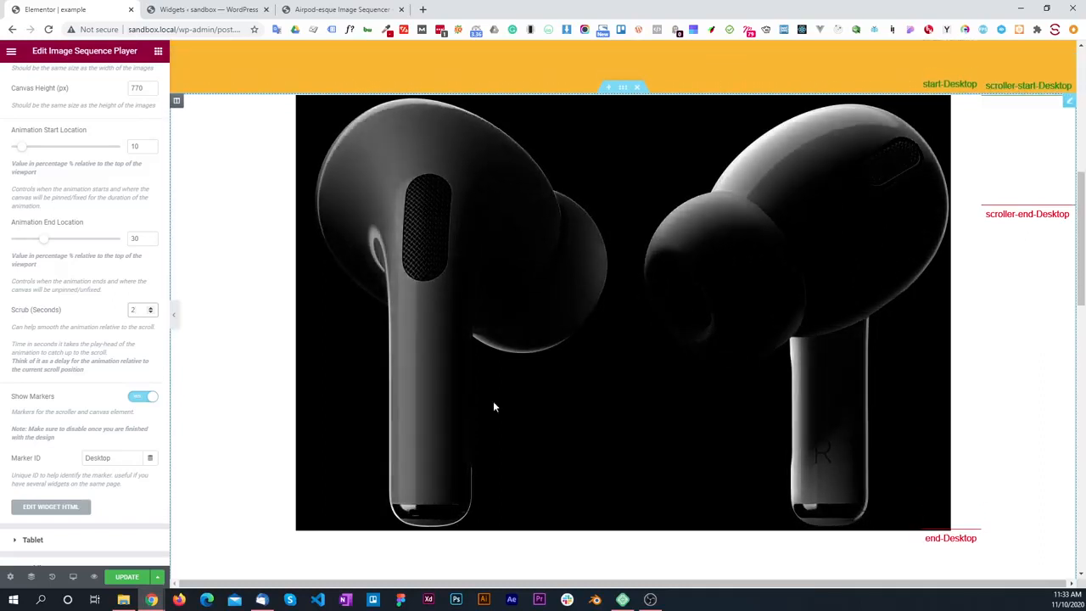
Step: Set the Desktop Scrub to 0.5 seconds
drag(138, 310, 98, 319)
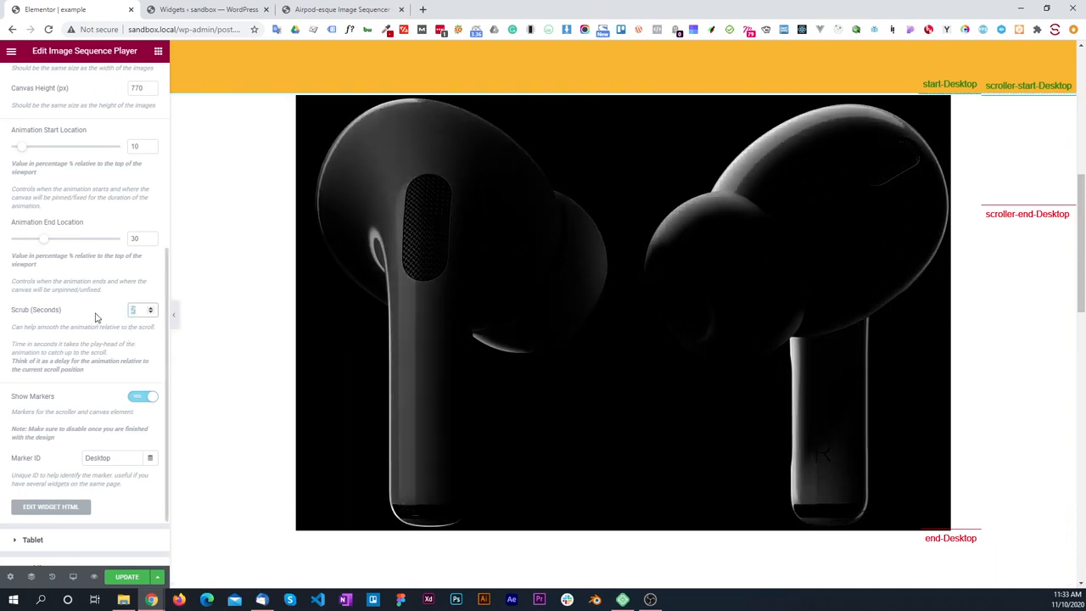
text(0.5)
Step: Collapse the Desktop settings and review the Tablet settings of the Image Sequence Player, from Folder URL to Marker ID
scroll(38, 149, up, 5)
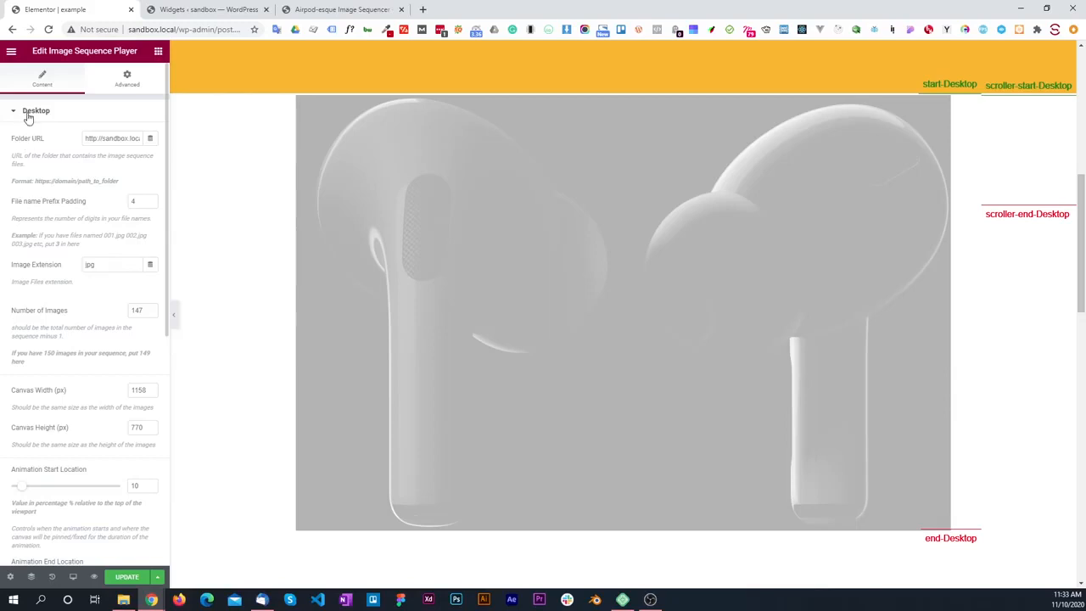
click(27, 115)
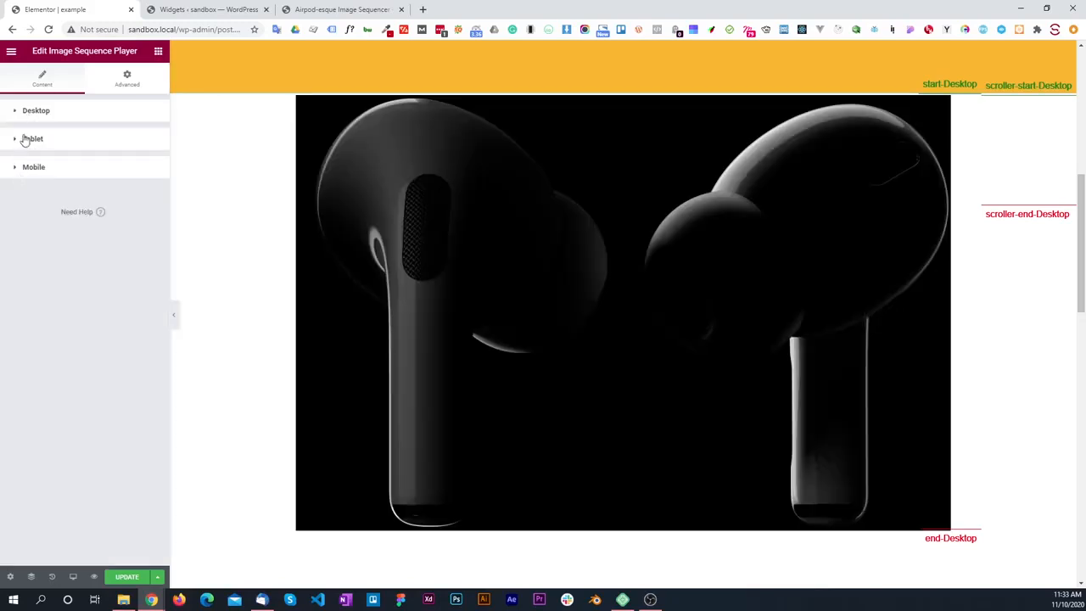
click(23, 142)
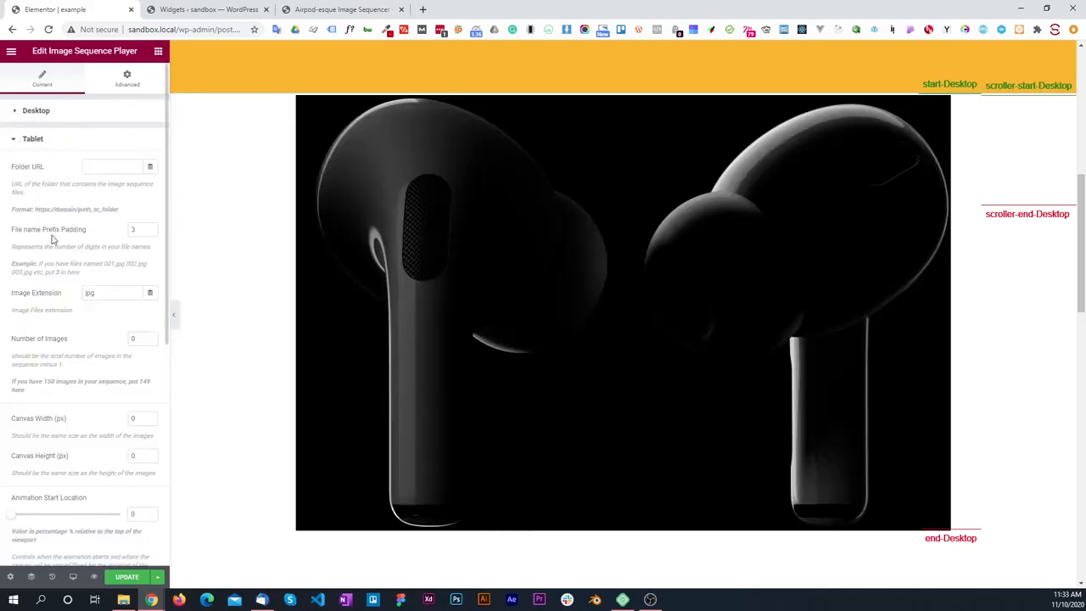
scroll(59, 229, down, 4)
scroll(56, 360, down, 2)
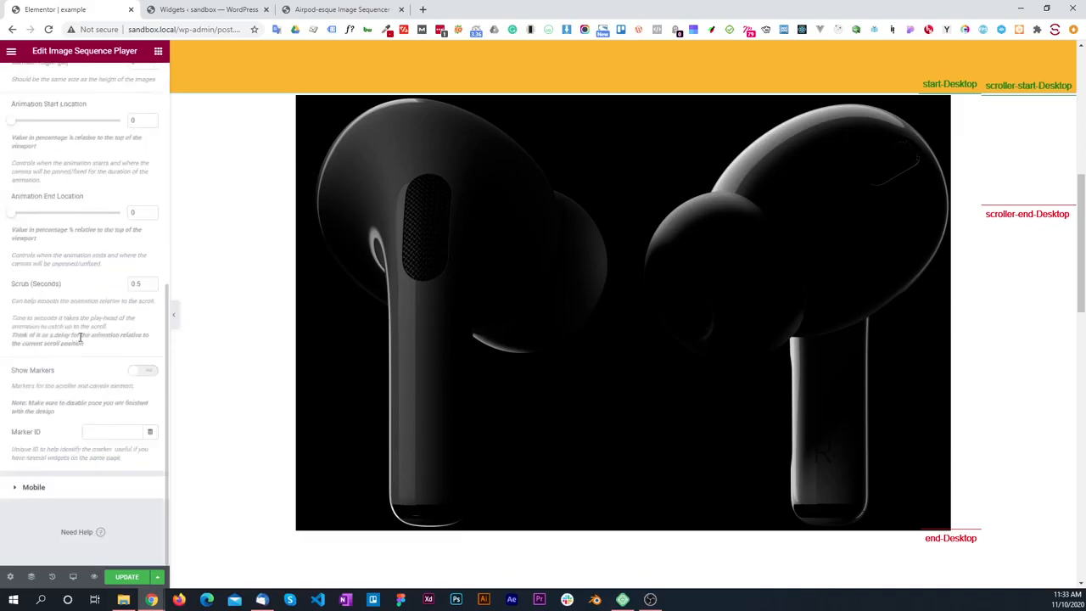
scroll(54, 342, up, 3)
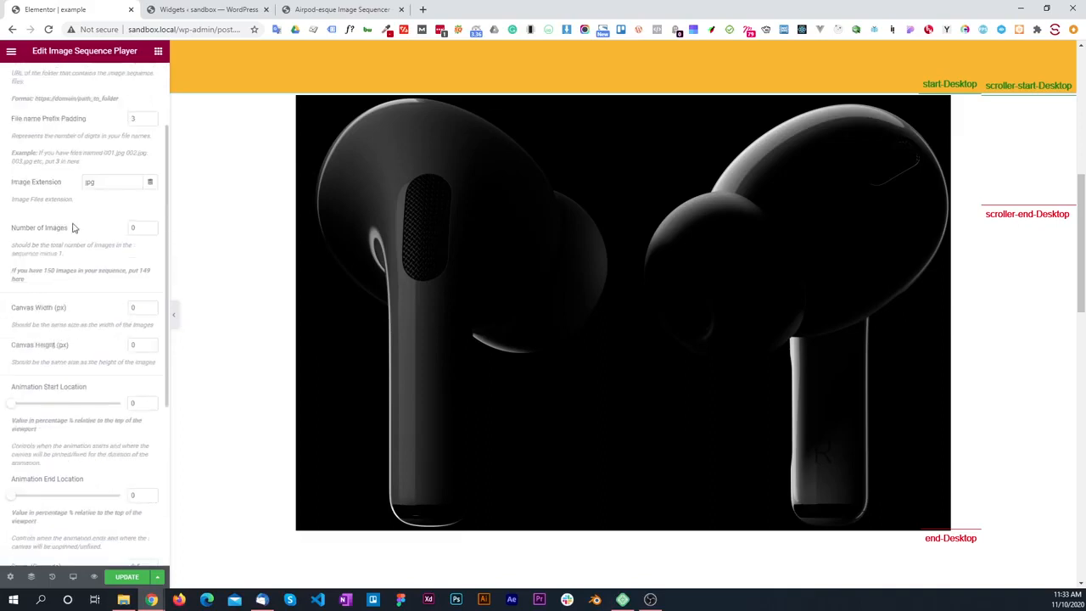
scroll(77, 226, up, 2)
click(49, 142)
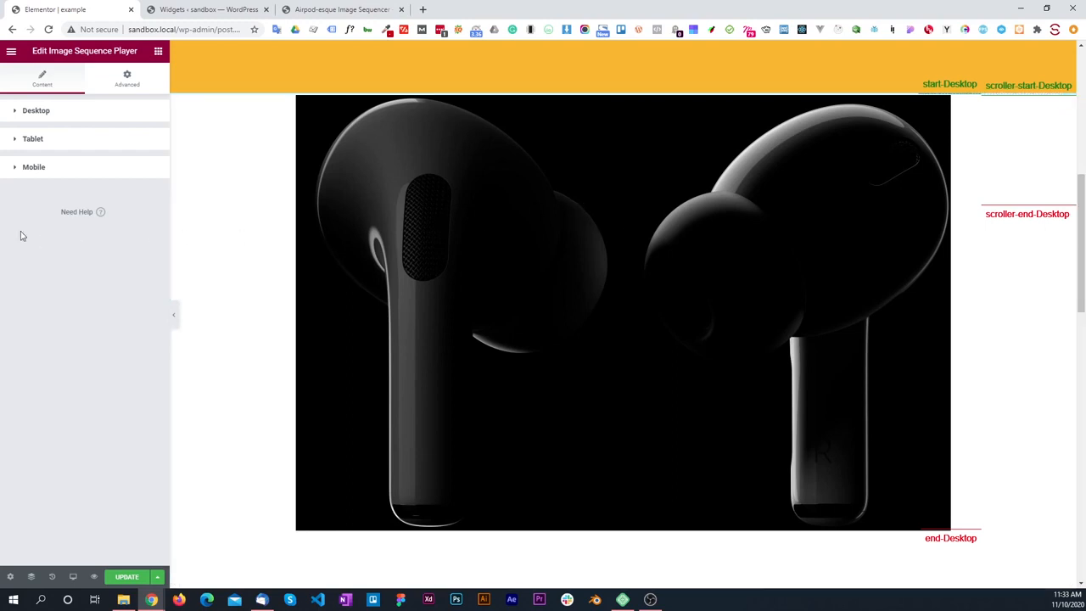
click(1020, 9)
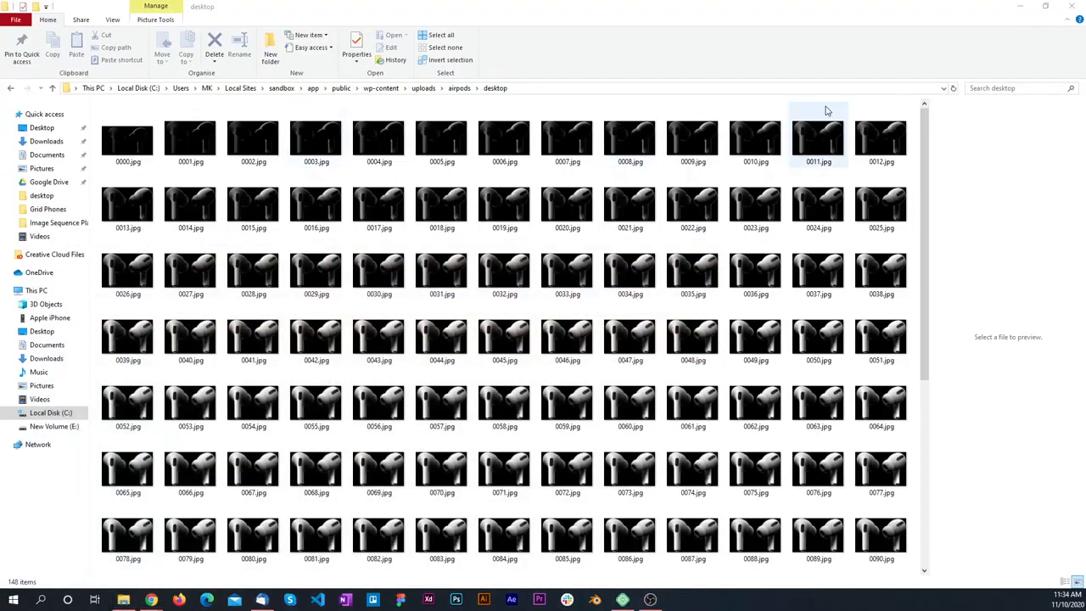
key(alt+Tab)
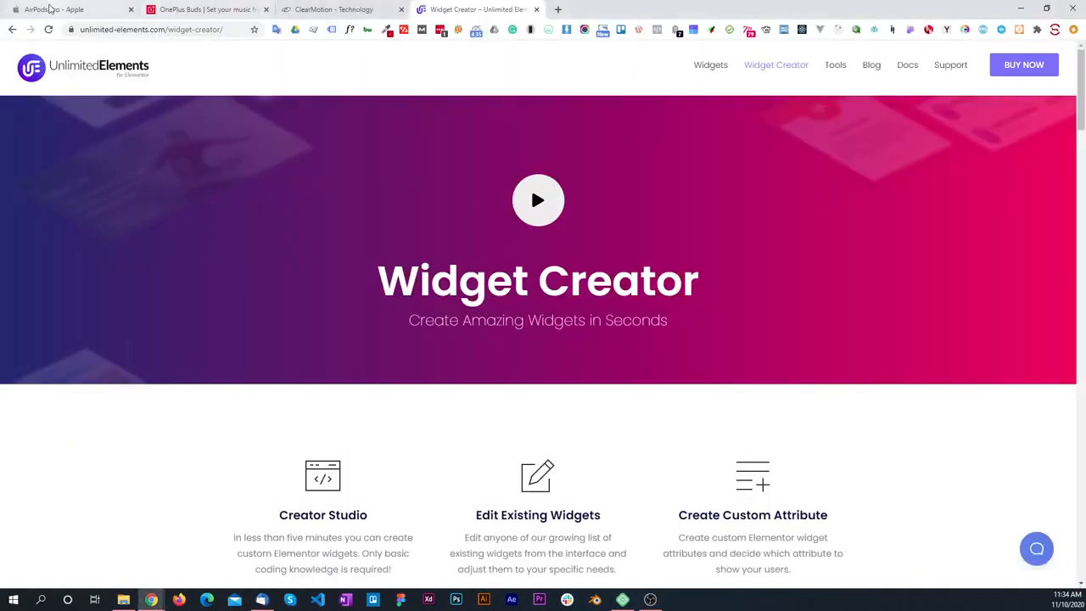
click(50, 10)
click(49, 29)
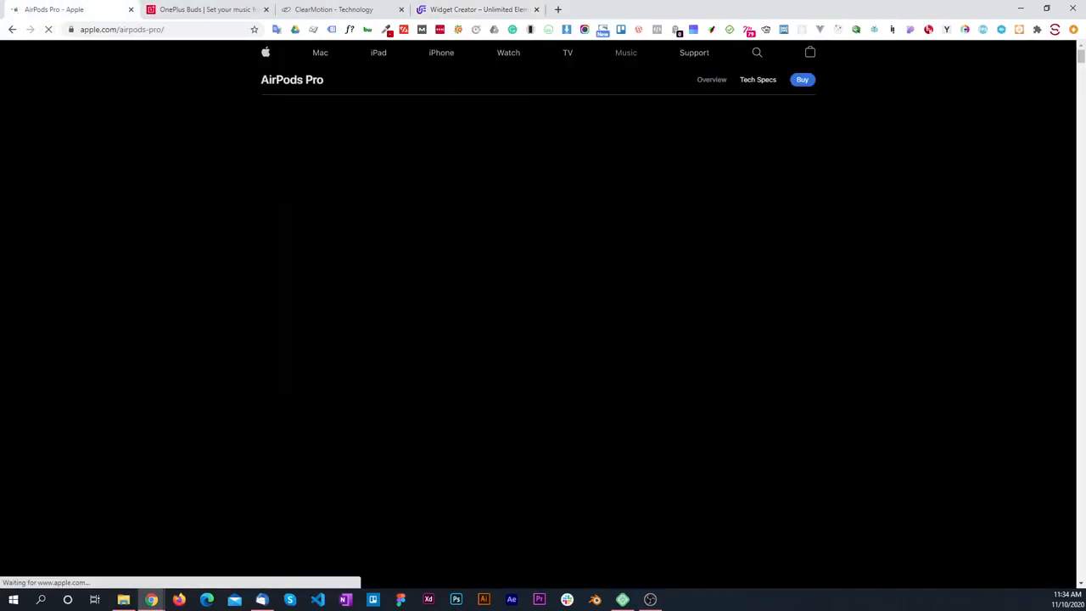
right_click(432, 247)
click(485, 470)
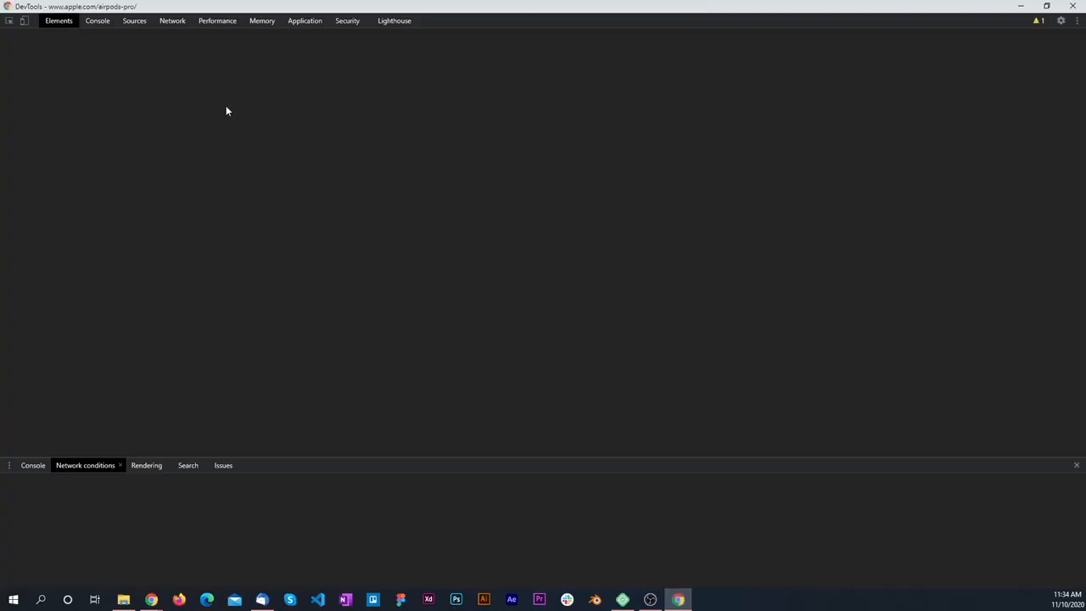
Step: Browse the page's source files, expand the 01-hero-lightpass folder and preview the frames 0004.jpg and 0009.jpg
click(134, 21)
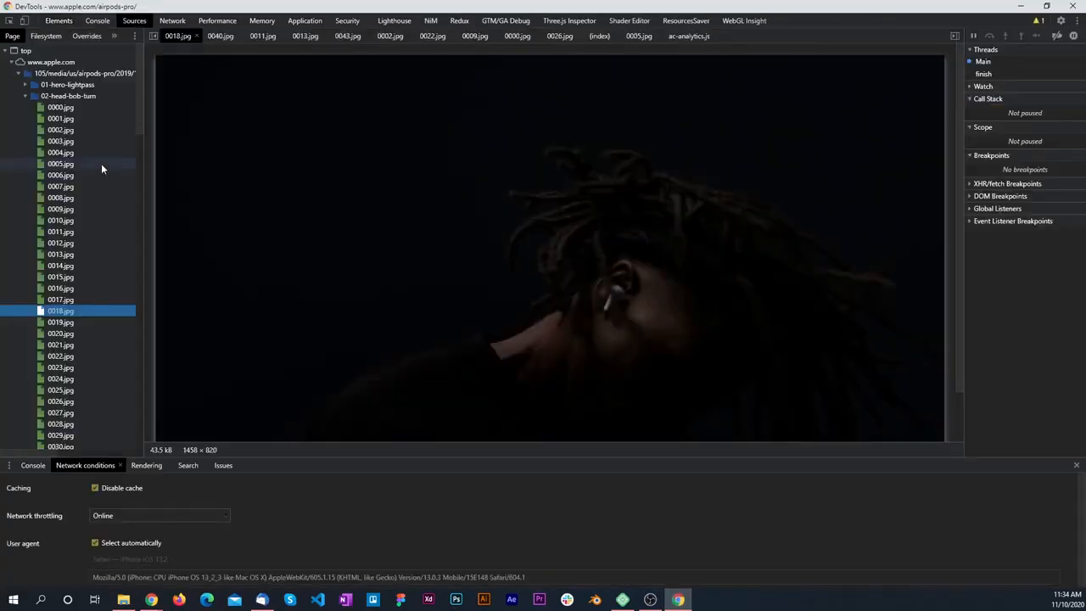
click(25, 96)
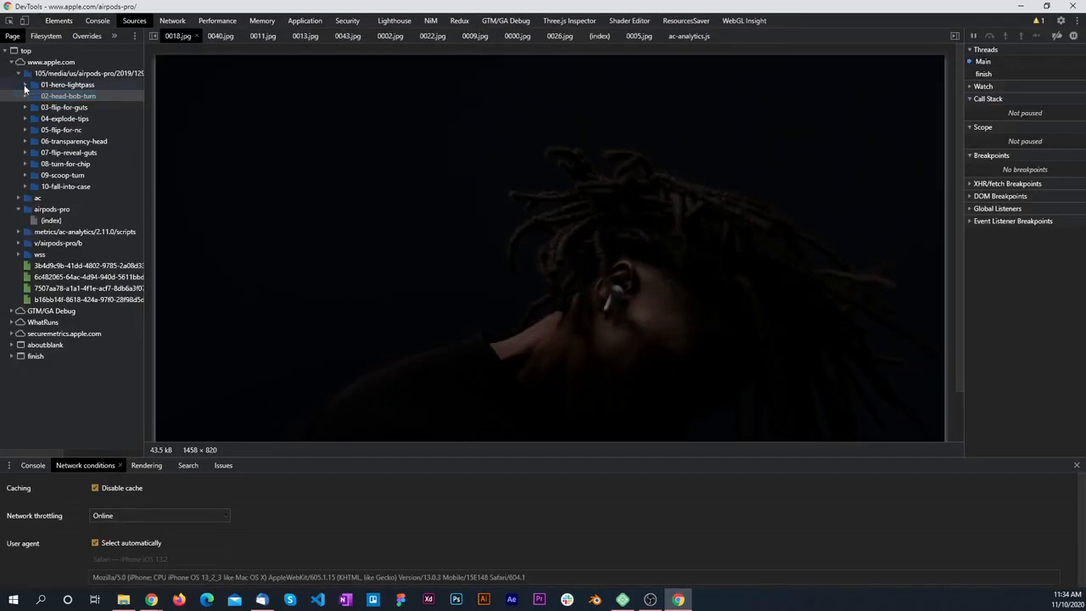
click(25, 85)
click(66, 141)
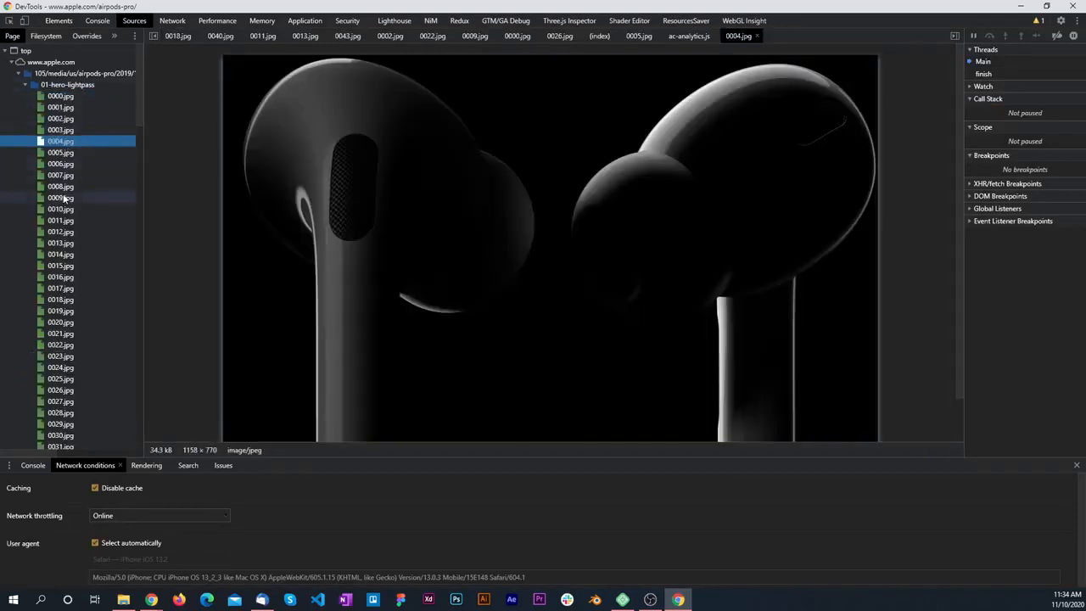
click(63, 197)
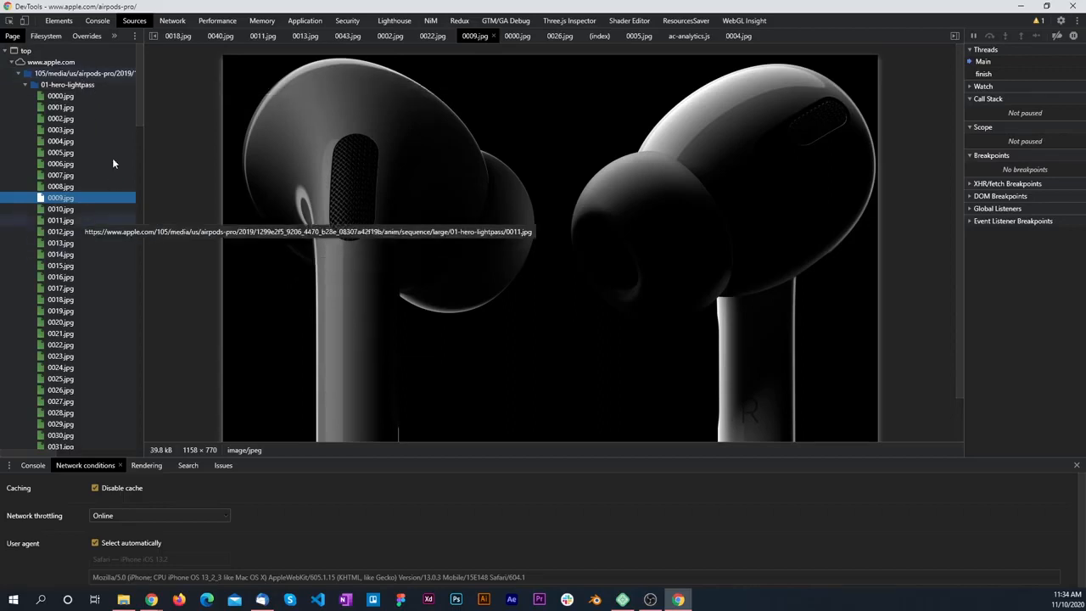
Step: Turn on device emulation for the AirPods Pro page, view its mobile layout and return to DevTools
click(23, 22)
key(alt+Tab)
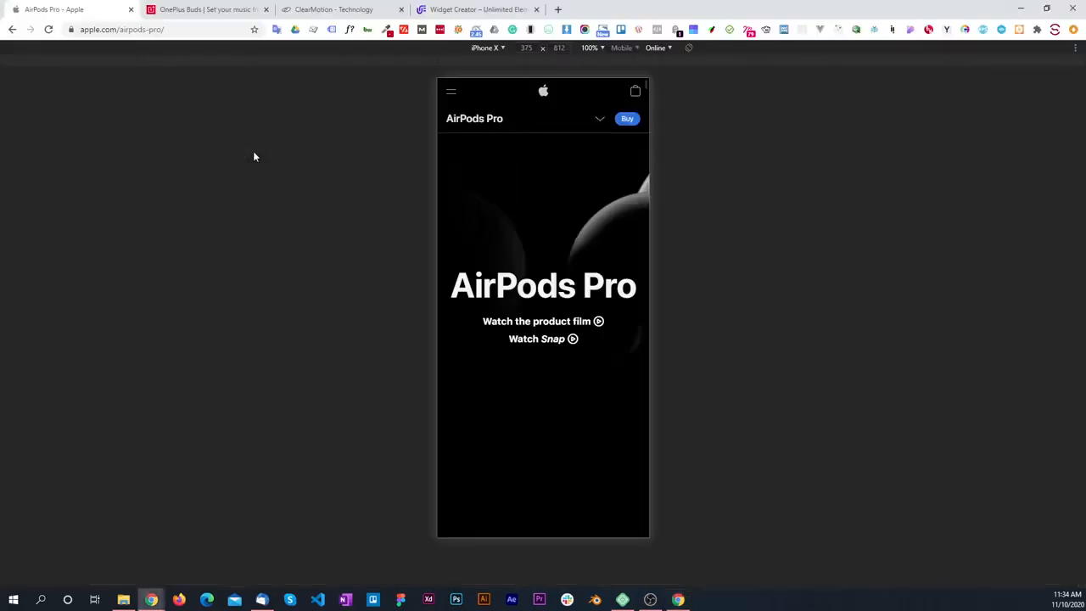
key(alt+Tab)
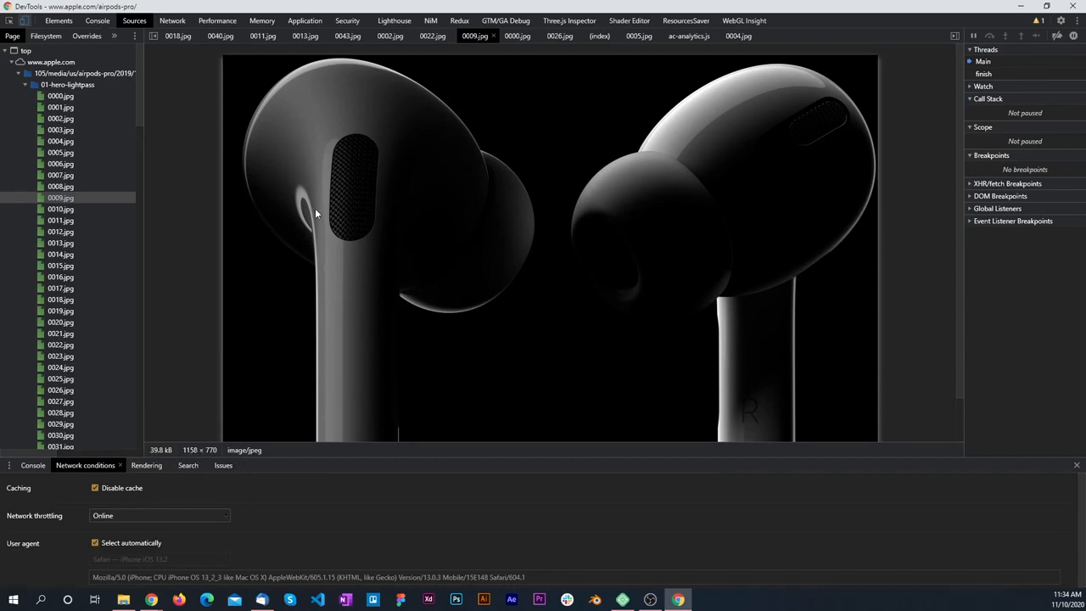
Step: Reload the AirPods Pro page in mobile emulation, preview frame 0015.jpg in its 01-hero-lightpass source folder, and close DevTools
key(alt+Tab)
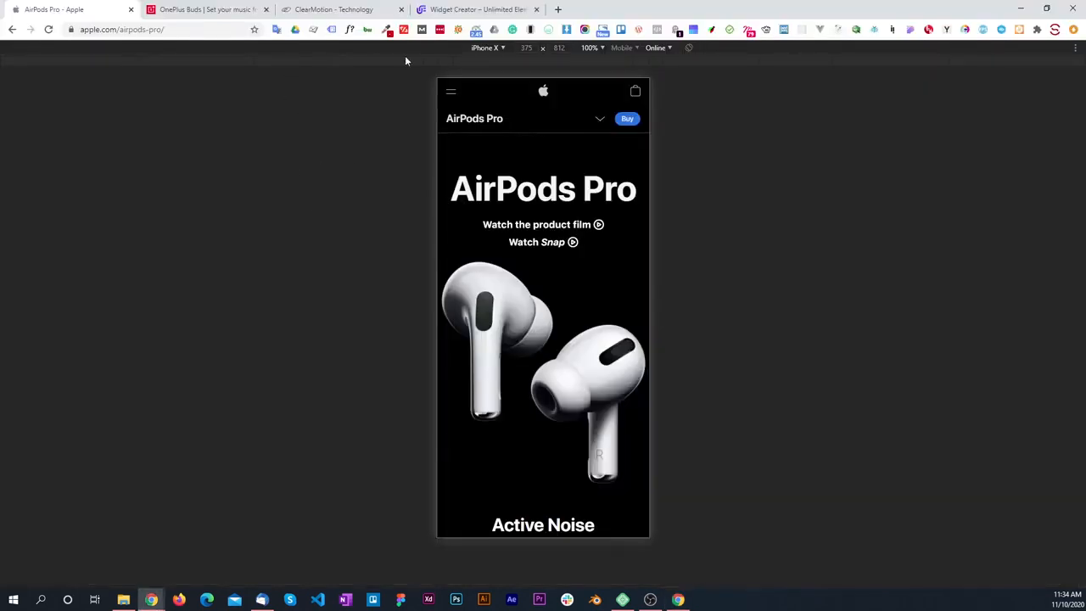
click(48, 28)
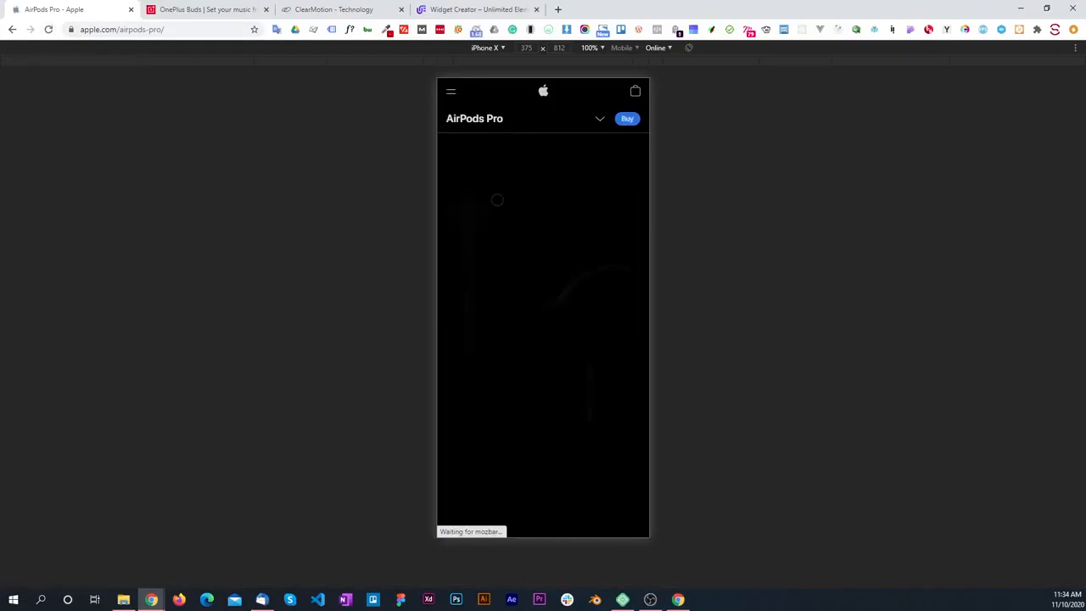
key(alt+Tab)
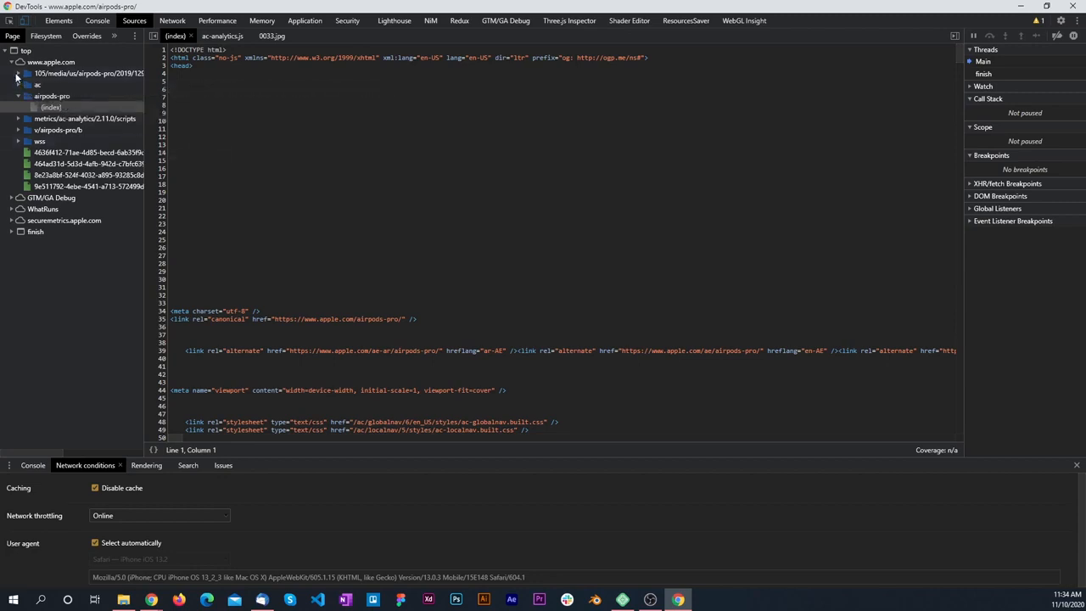
click(23, 75)
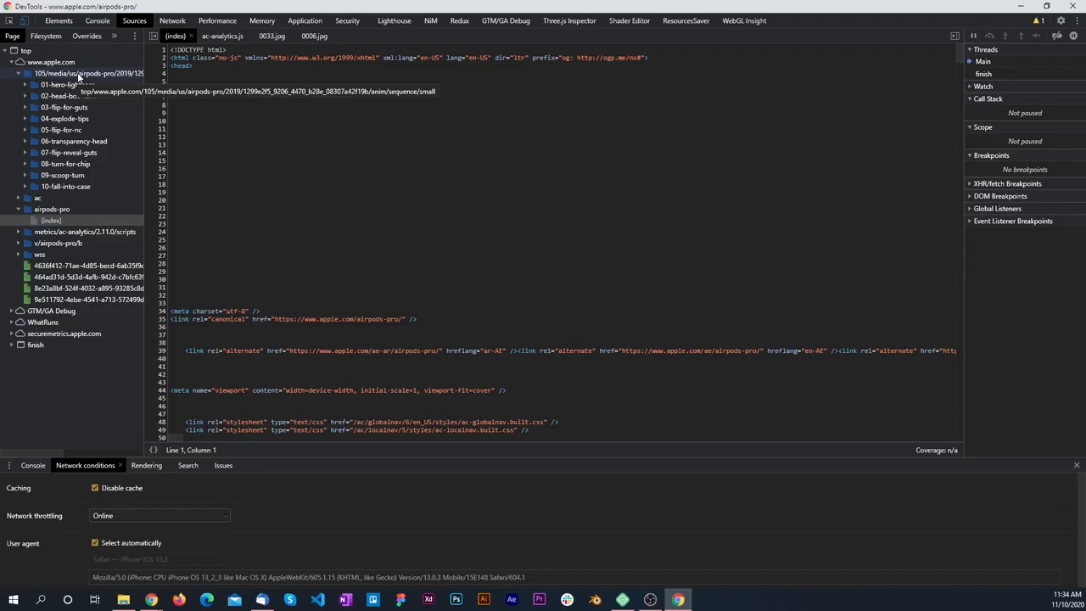
click(61, 84)
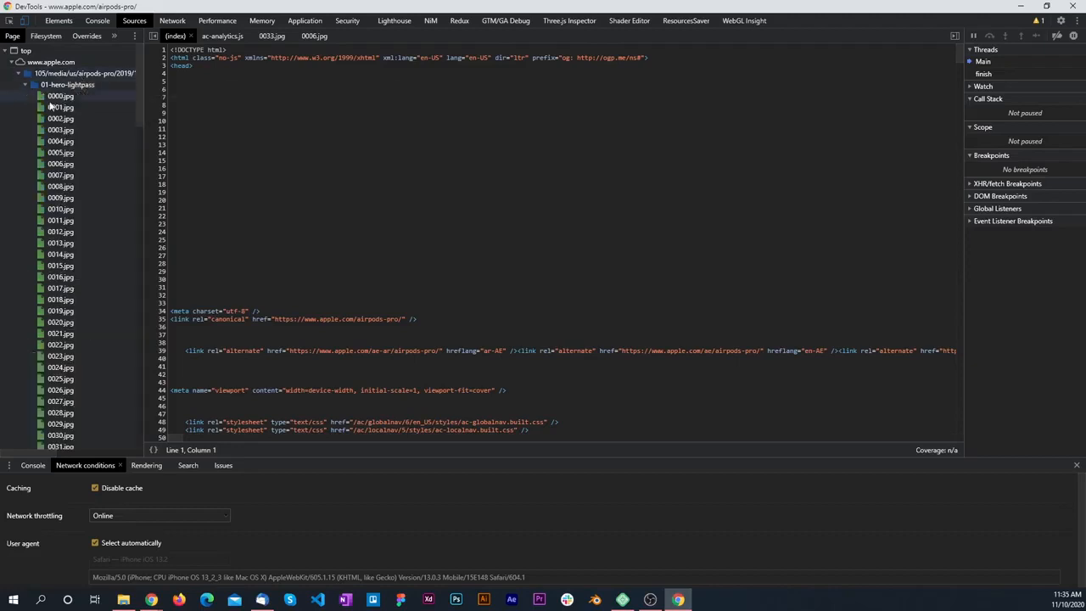
click(52, 267)
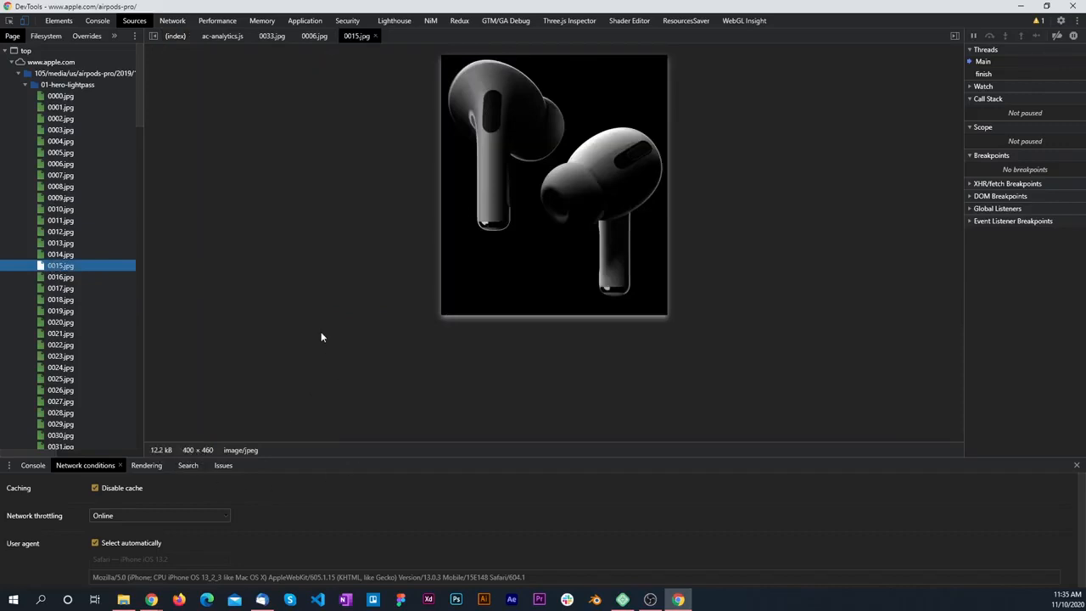
click(1072, 6)
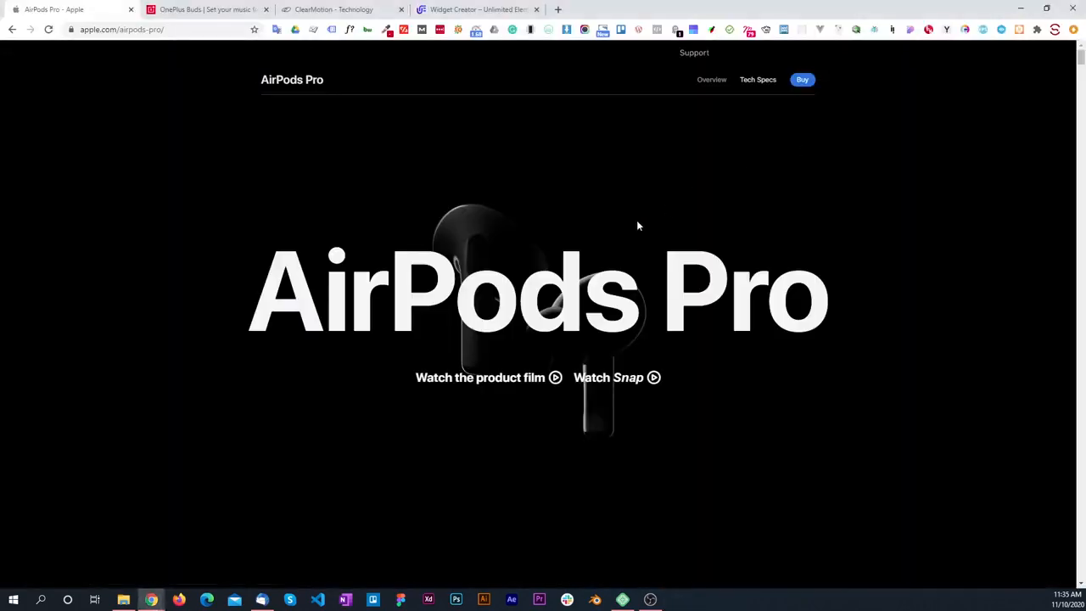
Step: Switch to File Explorer and go up to the airpods folder to view its desktop, mobile and tablet subfolders
key(alt+Tab)
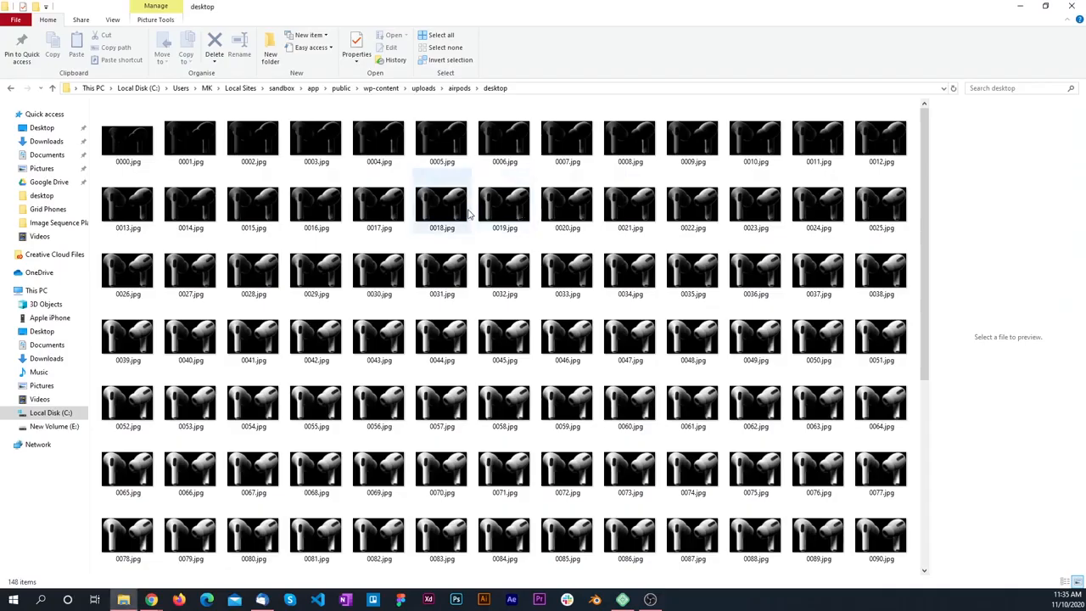
click(458, 88)
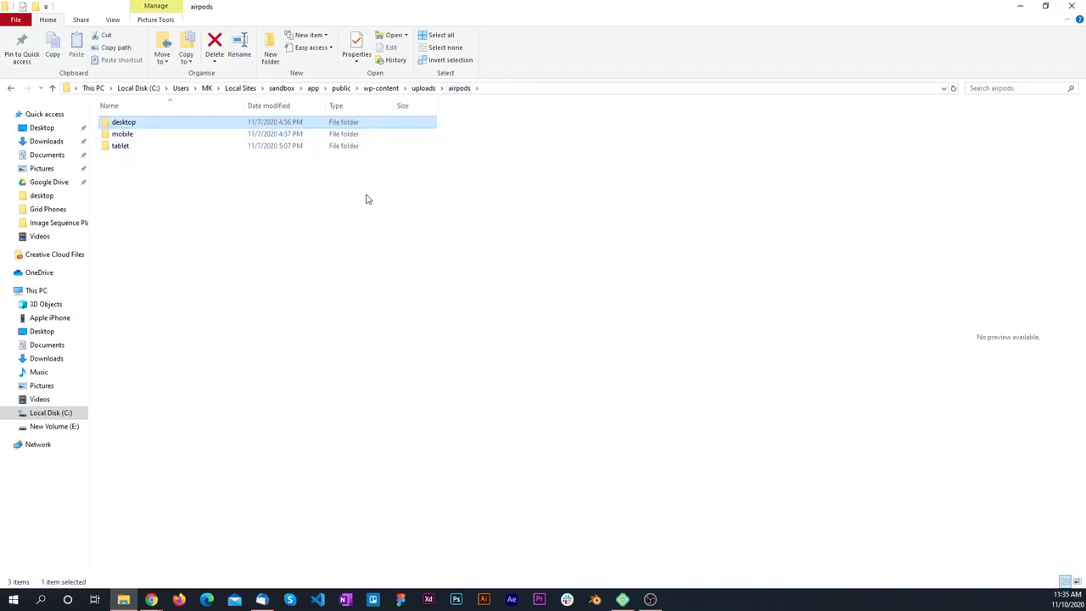
key(alt+Tab)
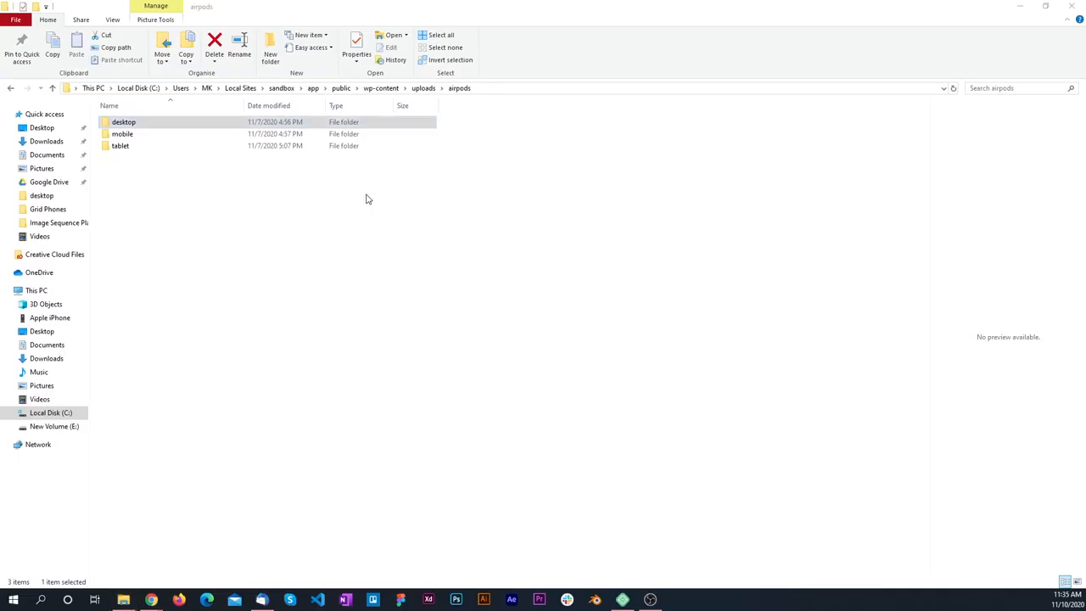
Step: Switch to the Elementor editor in Chrome and preview the example page in tablet mode
key(alt+Tab)
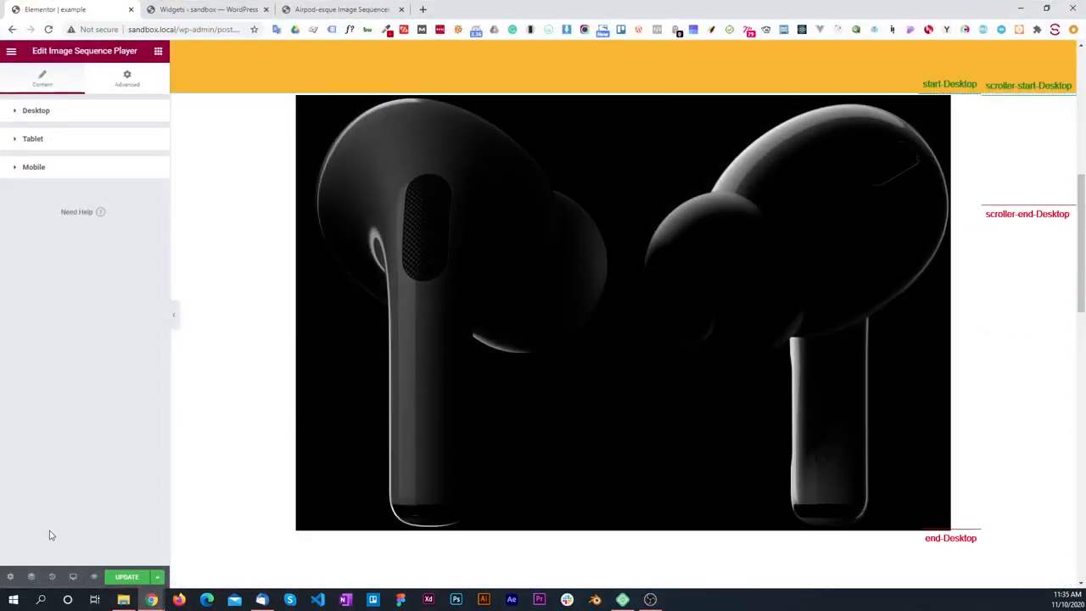
click(73, 576)
click(41, 526)
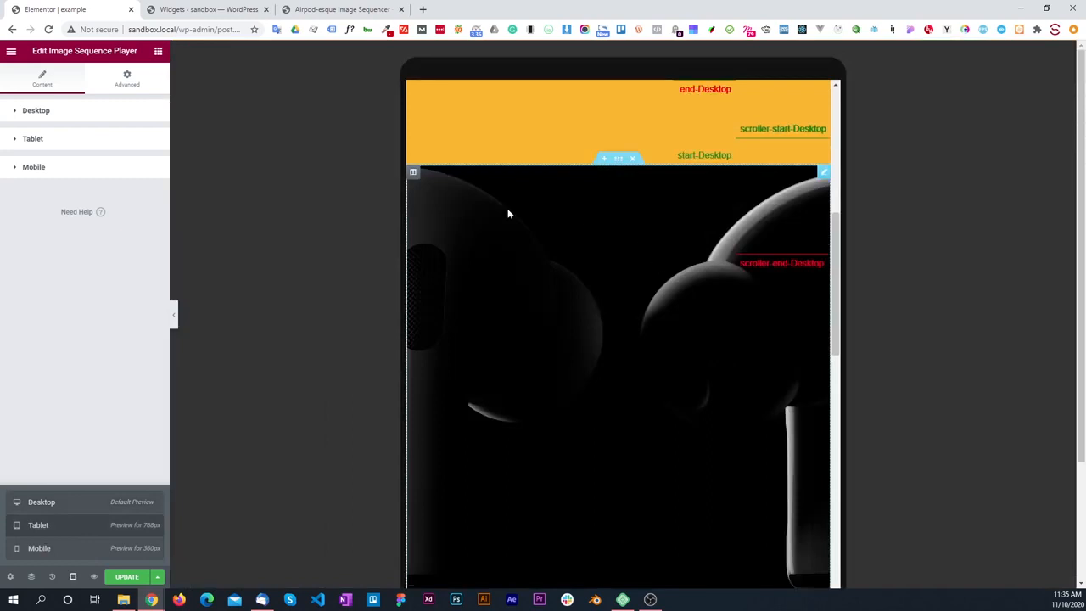
Step: Turn off Show Markers in the Image Sequence Player's Desktop settings, update the page and reload the editor
click(23, 115)
scroll(55, 312, down, 5)
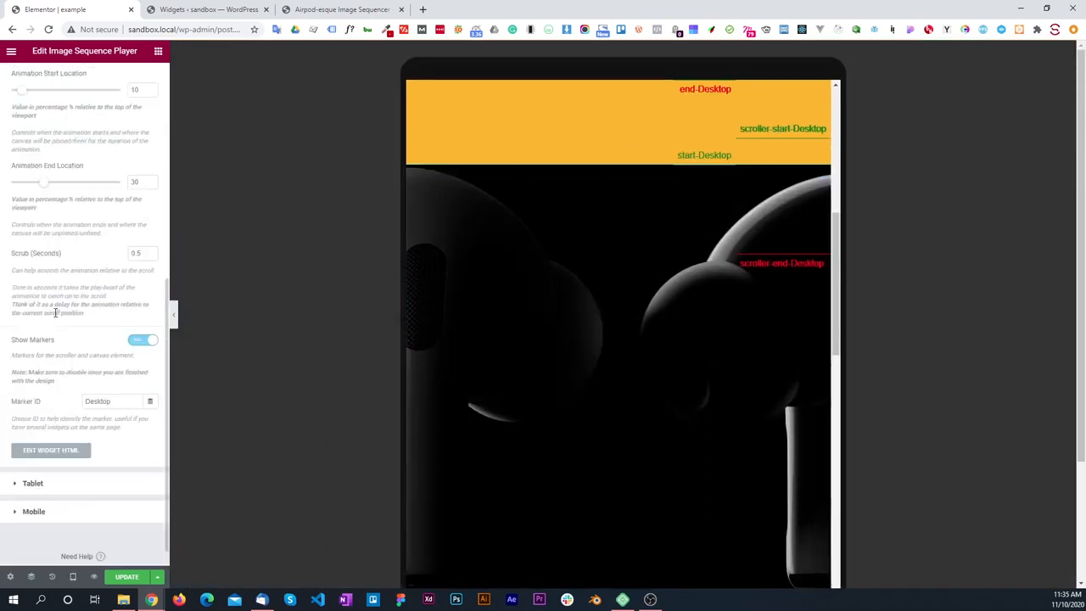
double_click(113, 404)
click(141, 341)
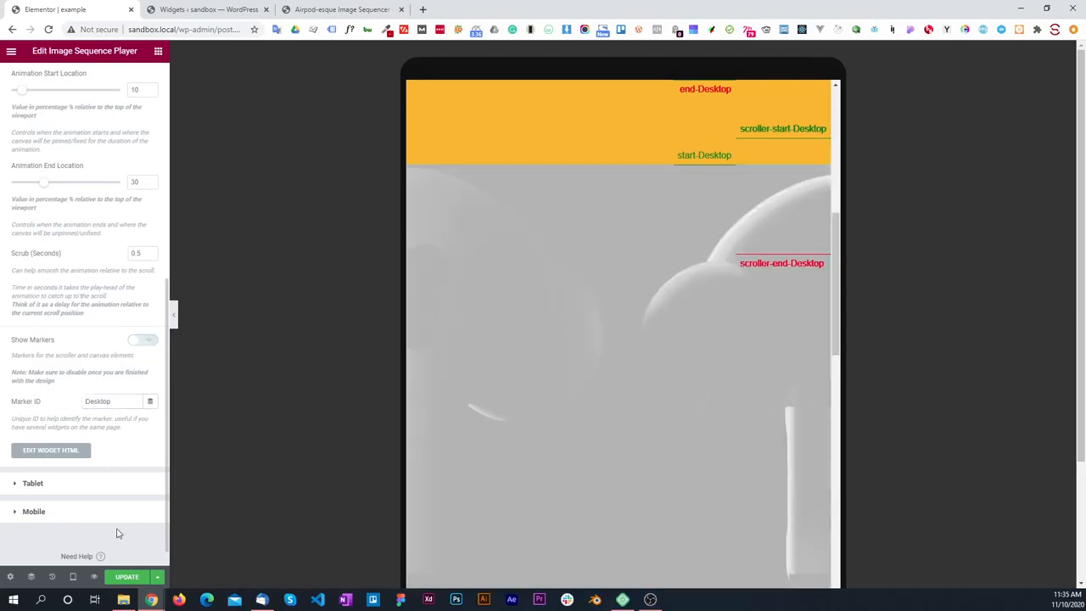
click(126, 576)
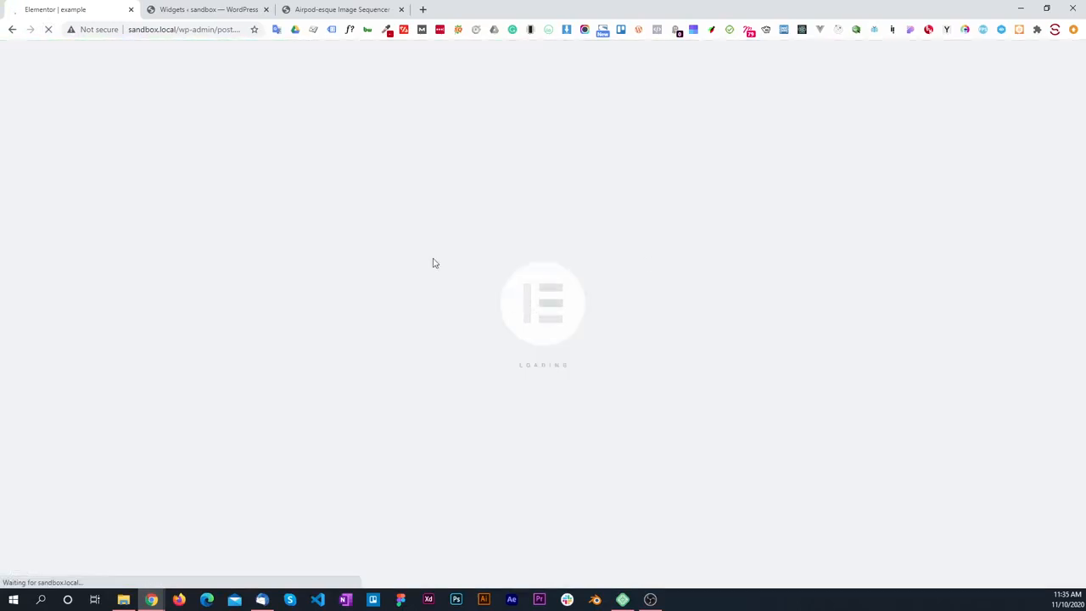
Step: Select the Image Sequence Player widget and check its scroll animation in the tablet preview
scroll(523, 285, down, 6)
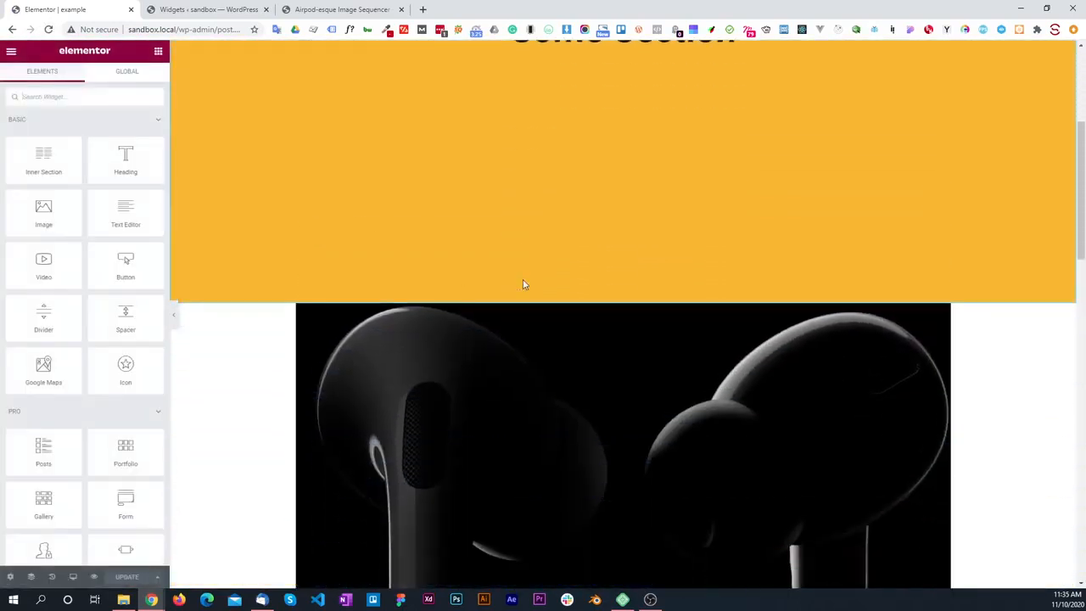
click(536, 316)
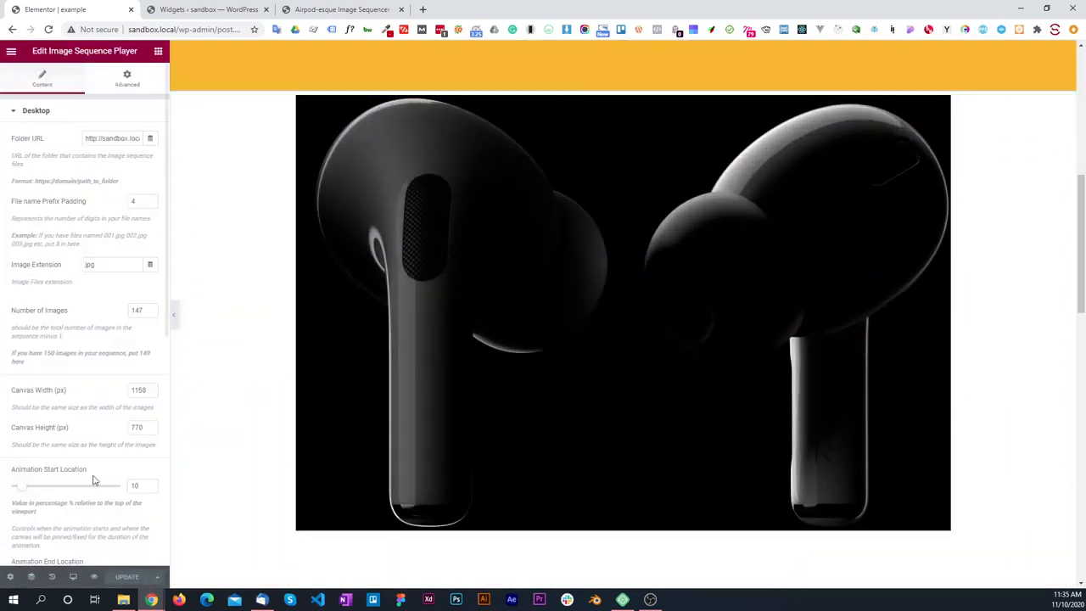
click(73, 576)
click(54, 532)
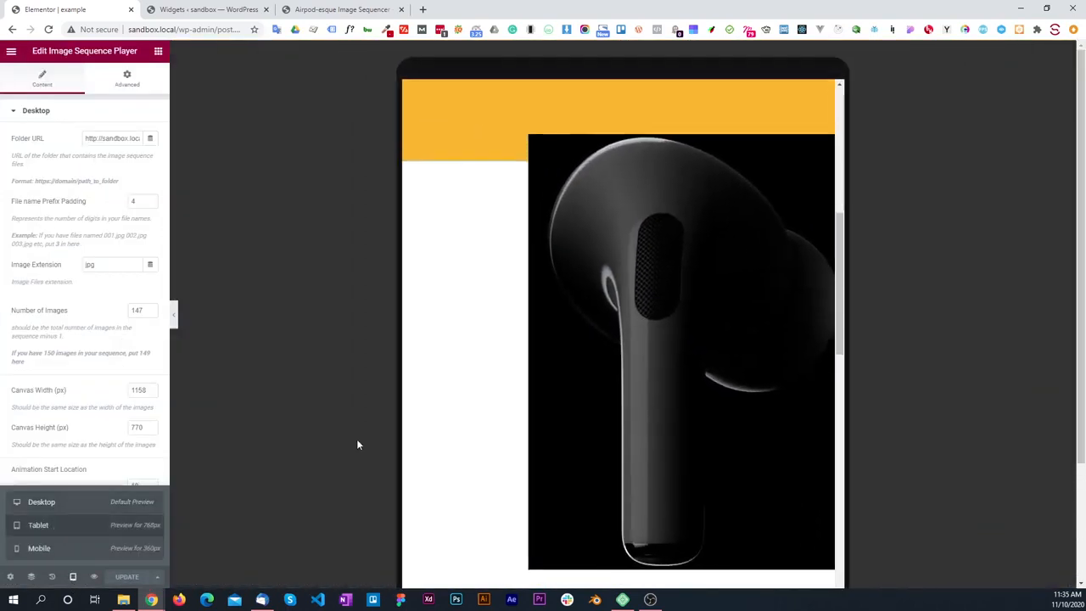
scroll(654, 283, down, 3)
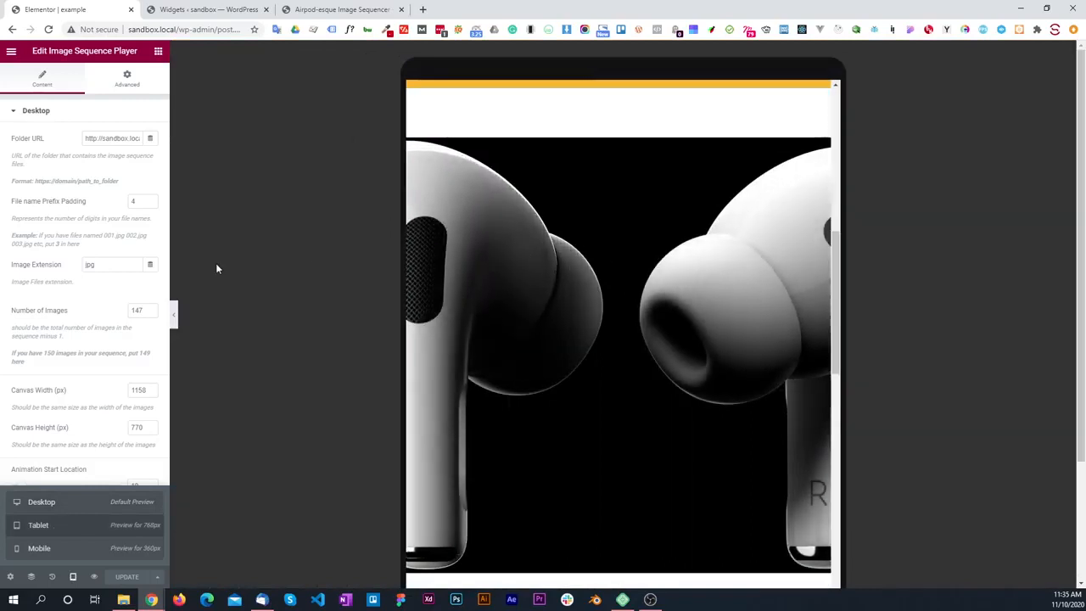
Step: Copy the Folder URL from the widget's Desktop settings and expand the Tablet settings
click(17, 112)
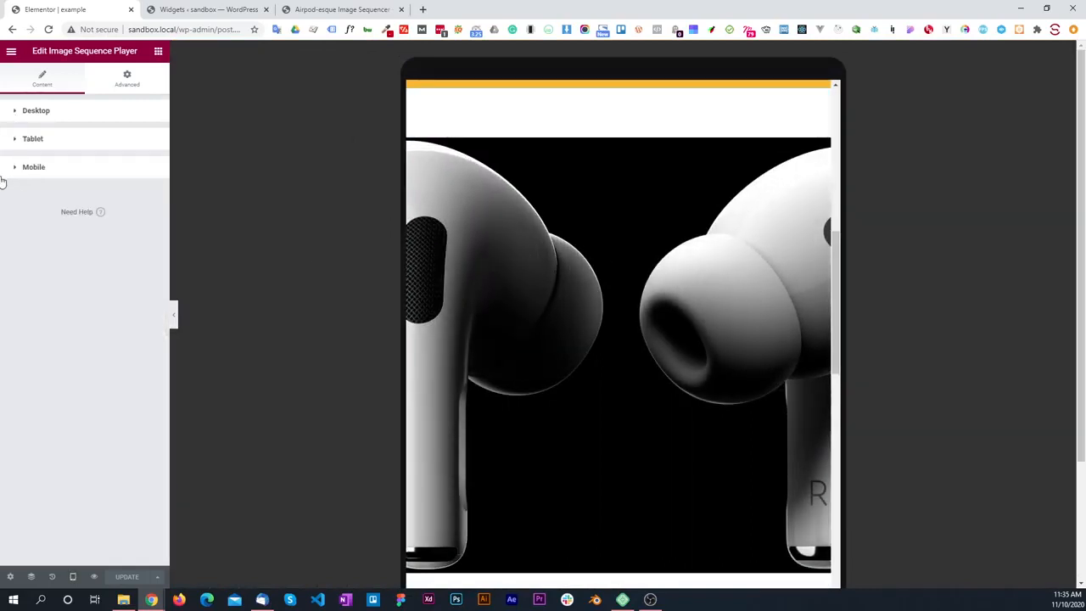
click(26, 141)
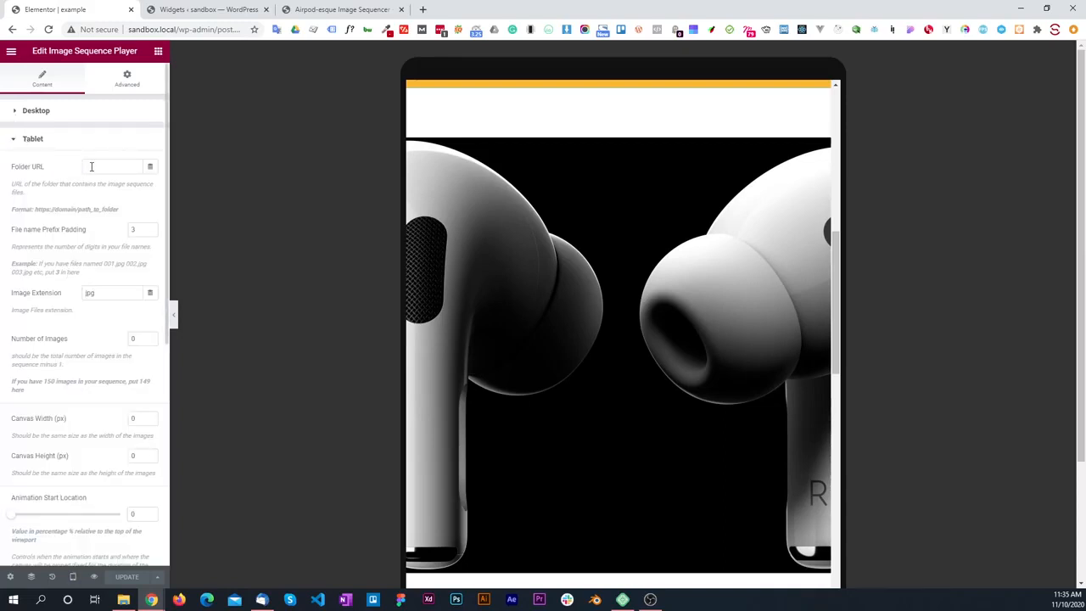
click(48, 110)
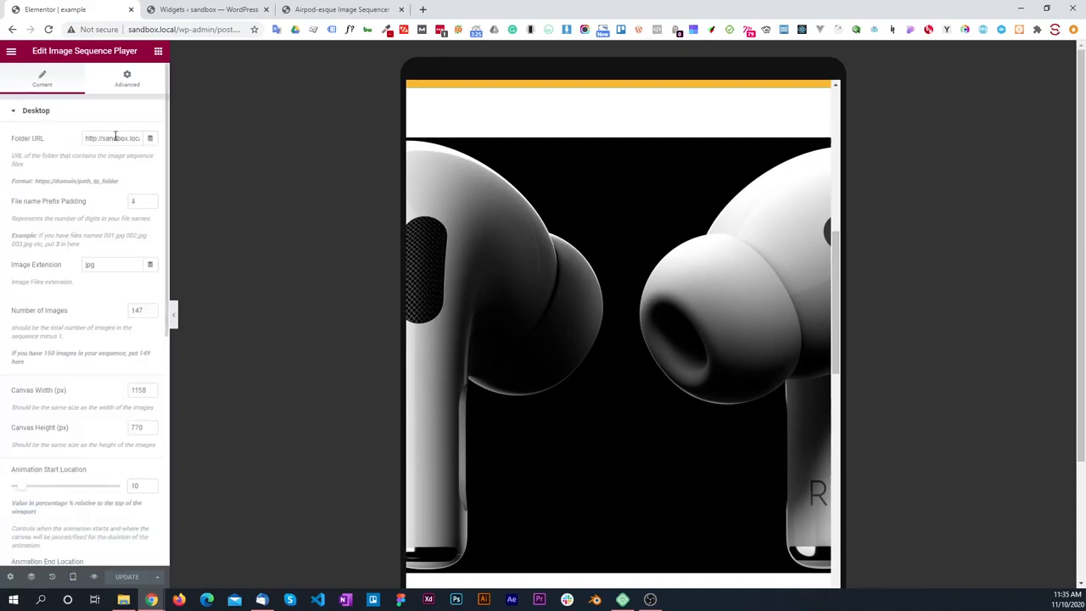
triple_click(114, 135)
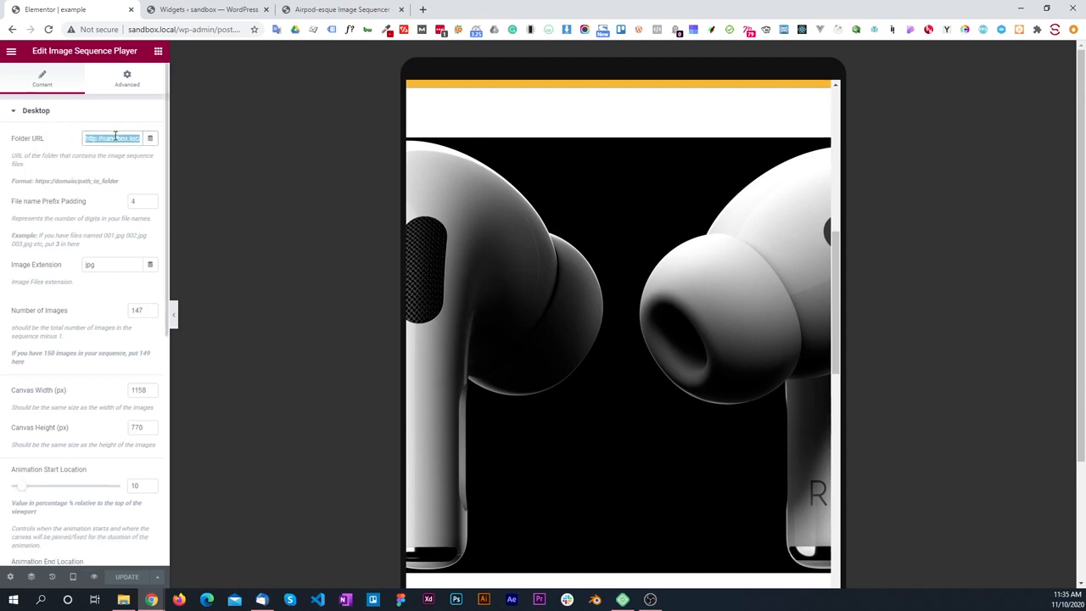
click(49, 114)
click(68, 140)
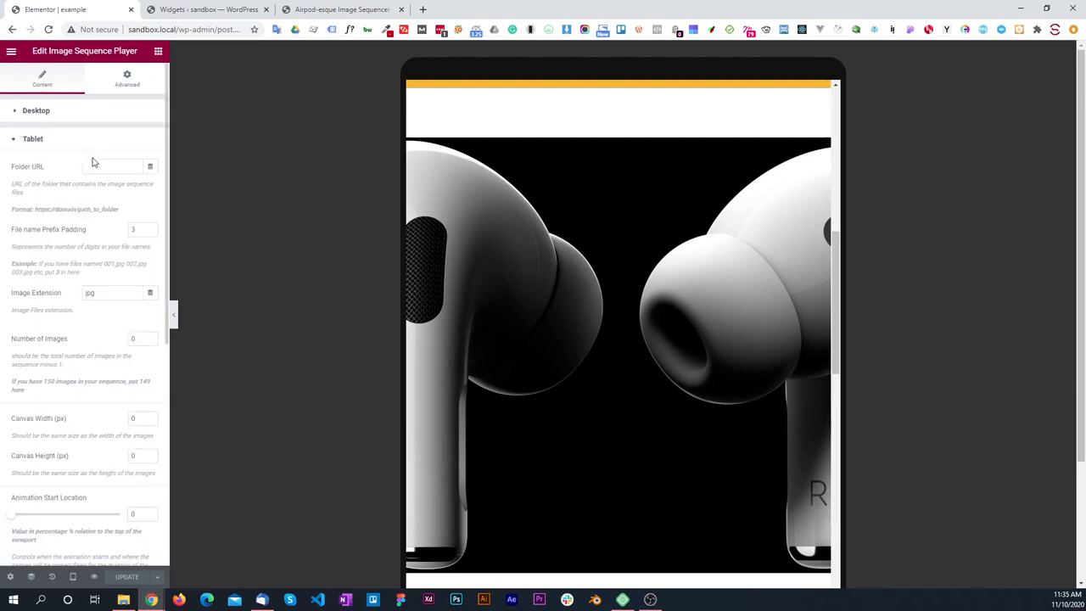
click(93, 166)
key(ctrl+v)
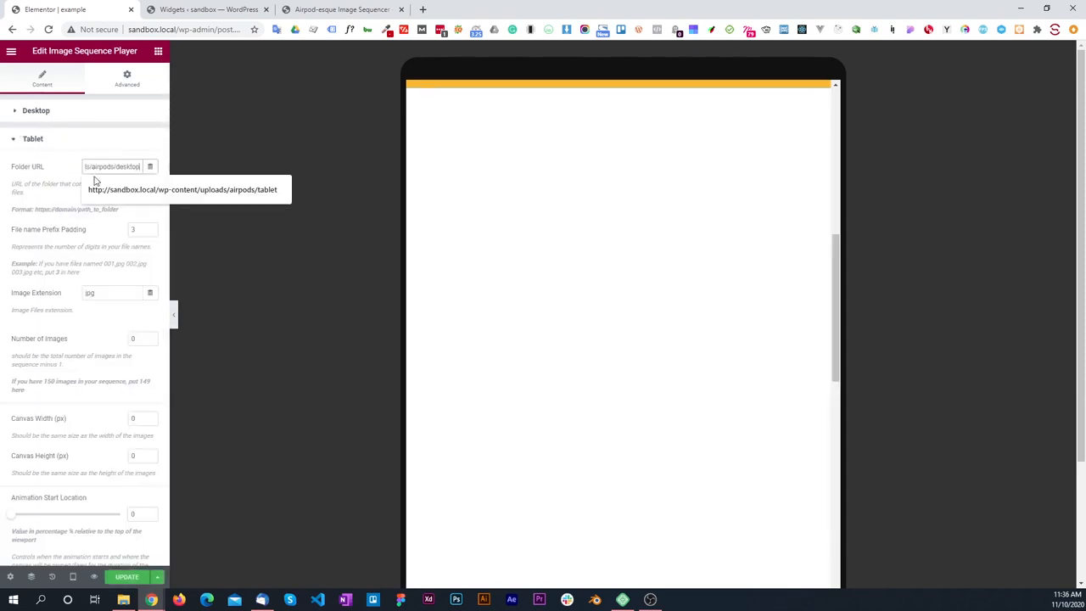
key(BackSpace)
key(BackSpace)
key(BackSpace)
key(BackSpace)
key(BackSpace)
key(BackSpace)
key(BackSpace)
text(tablet)
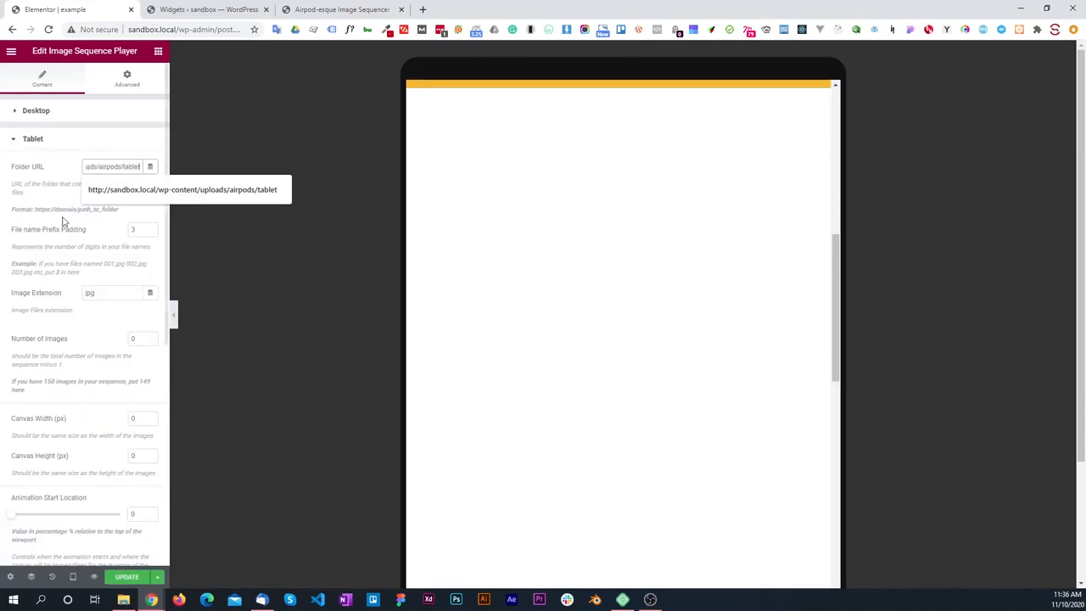
Step: Check the images in the tablet folder, and set the Tablet File name Prefix Padding to 4 and Number of Images to 147
click(68, 233)
key(alt+Tab)
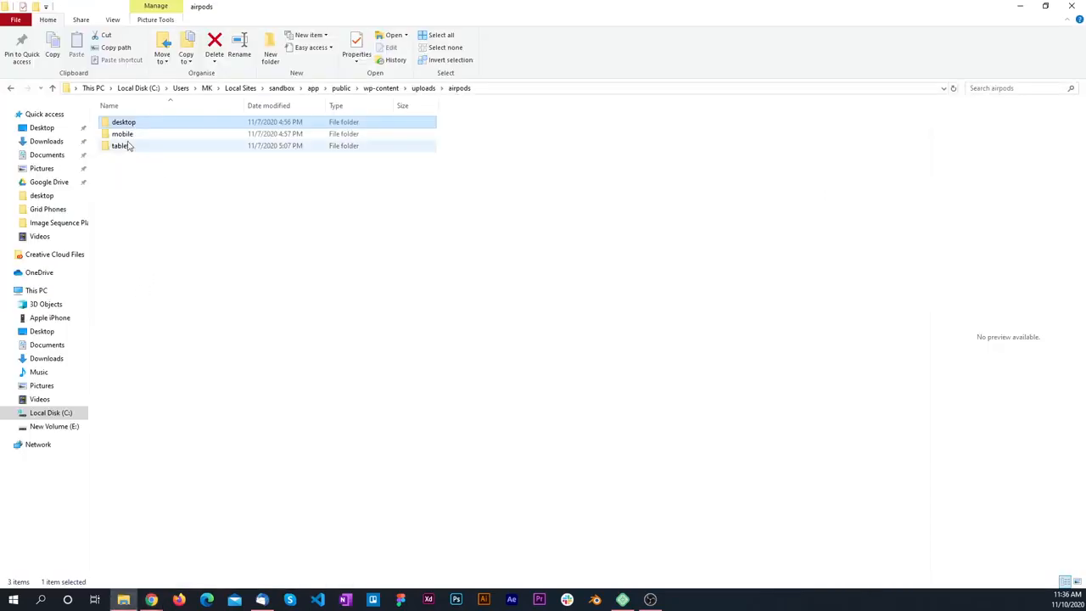
double_click(128, 146)
key(alt+Tab)
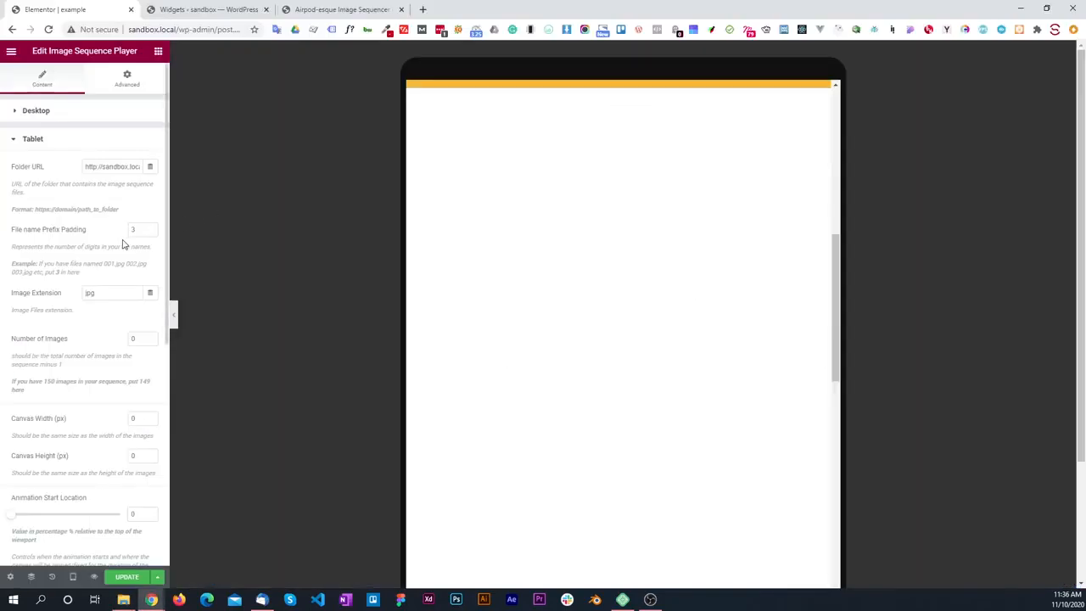
drag(139, 230, 104, 232)
text(4)
scroll(63, 259, down, 2)
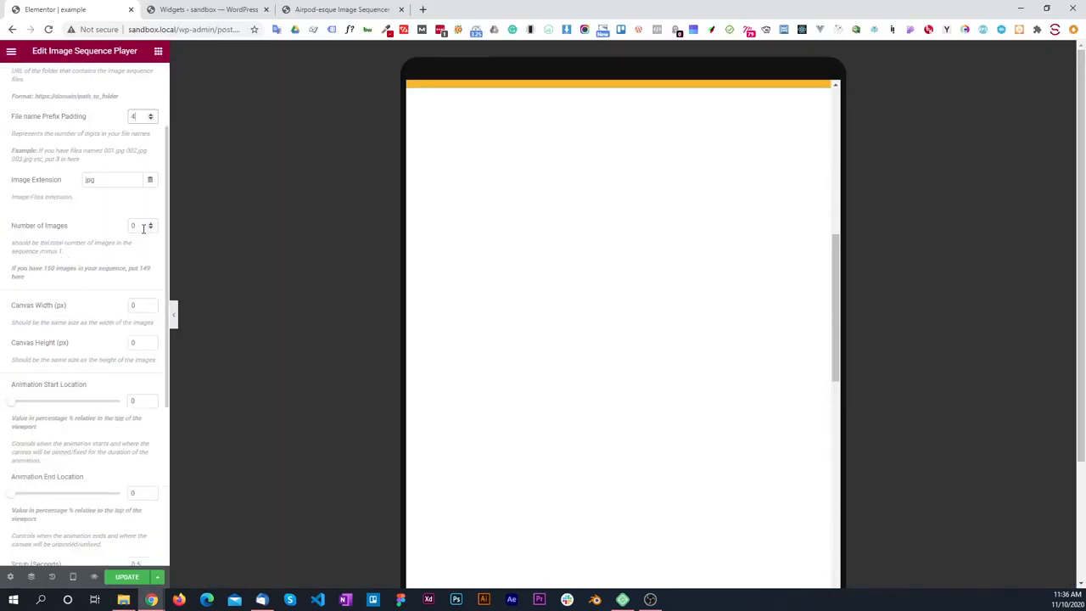
drag(137, 225, 28, 236)
scroll(27, 236, down, 2)
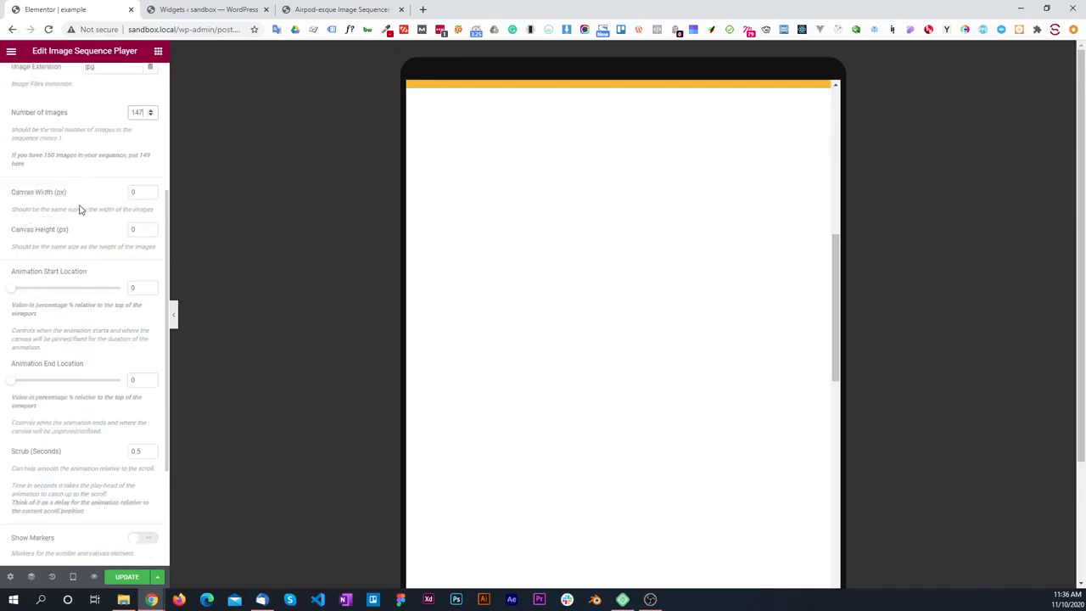
Step: Check the dimensions of the tablet images and set the Tablet Canvas Width to 800 px and Canvas Height to 530 px
key(alt+Tab)
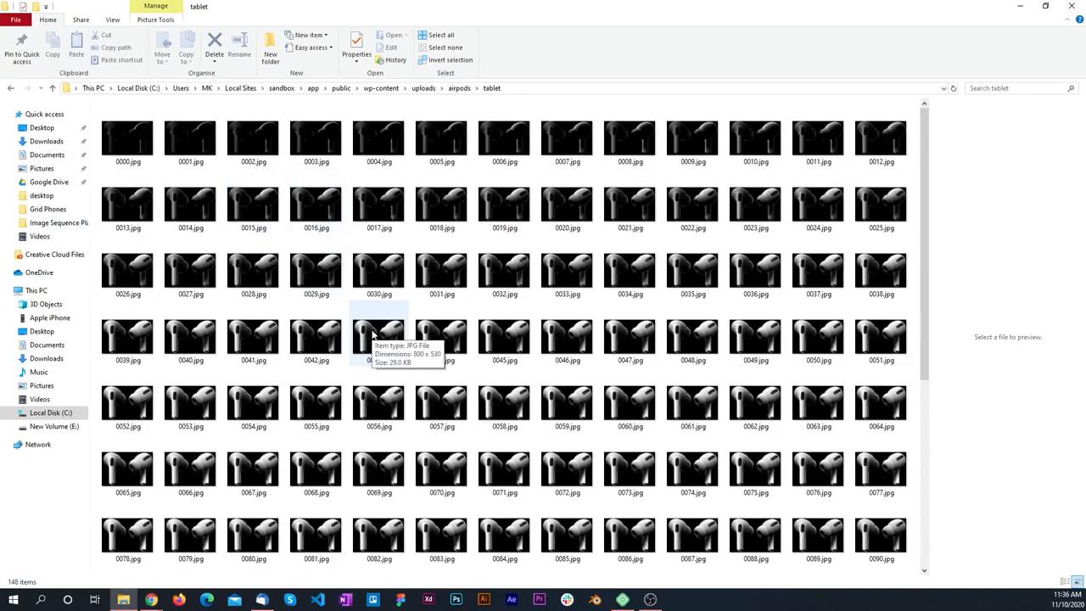
key(alt+Tab)
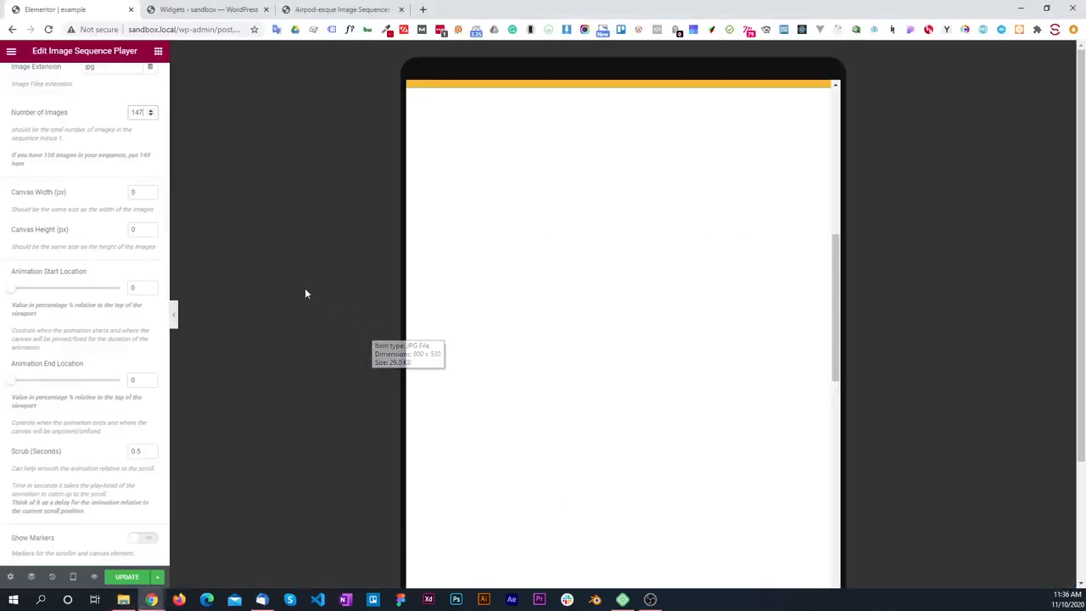
text(8)
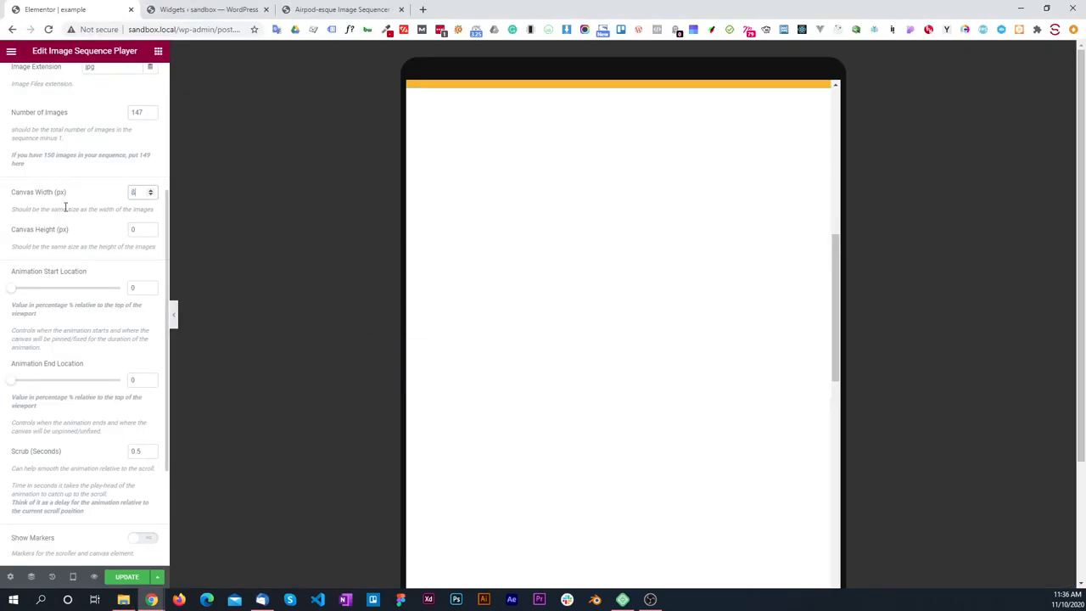
text(00)
key(Tab)
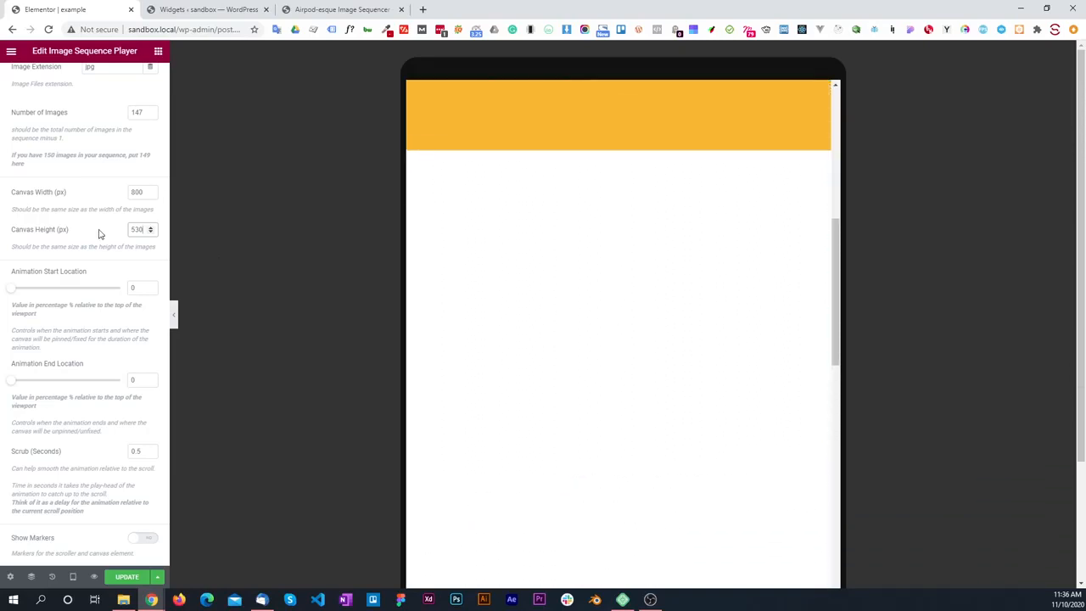
Step: Check the Tablet Folder URL and examine how the image sequence plays and pins in the tablet preview
scroll(115, 225, up, 2)
scroll(115, 225, up, 1)
drag(114, 167, 154, 180)
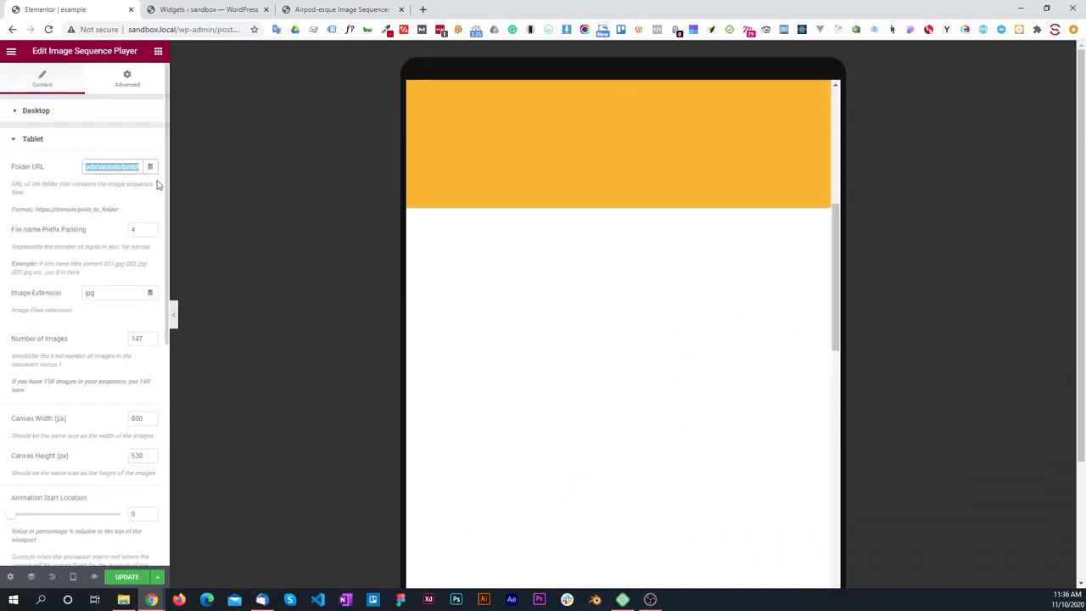
scroll(565, 276, down, 2)
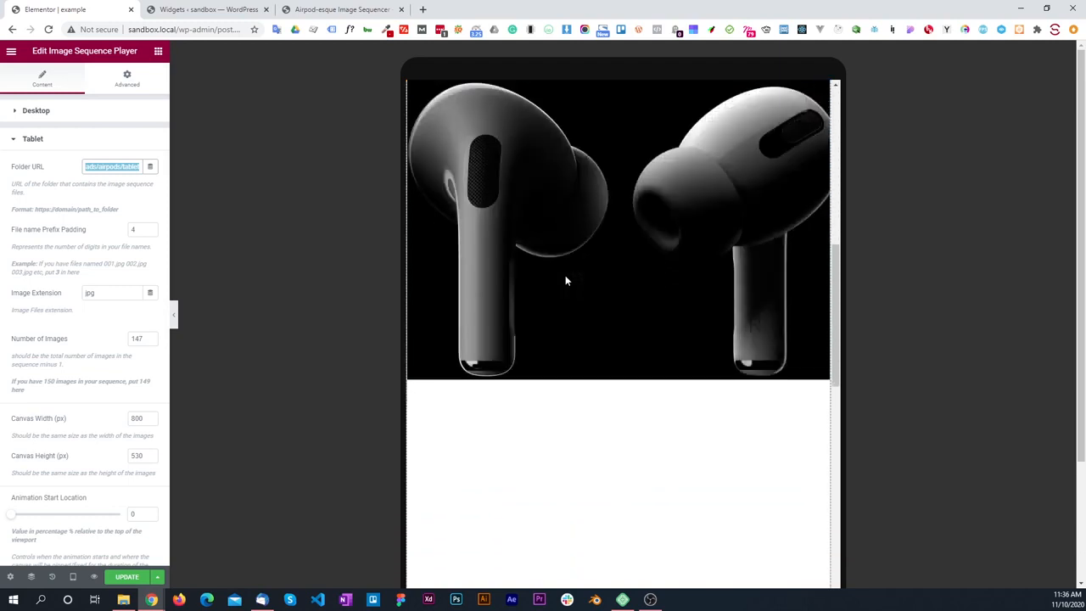
scroll(565, 277, down, 2)
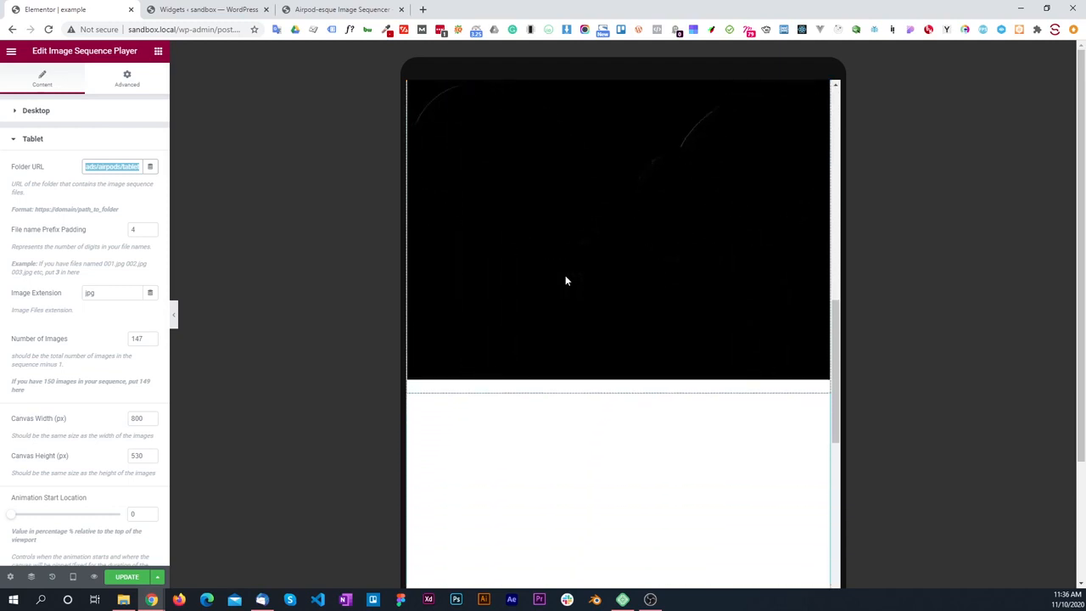
scroll(564, 276, up, 4)
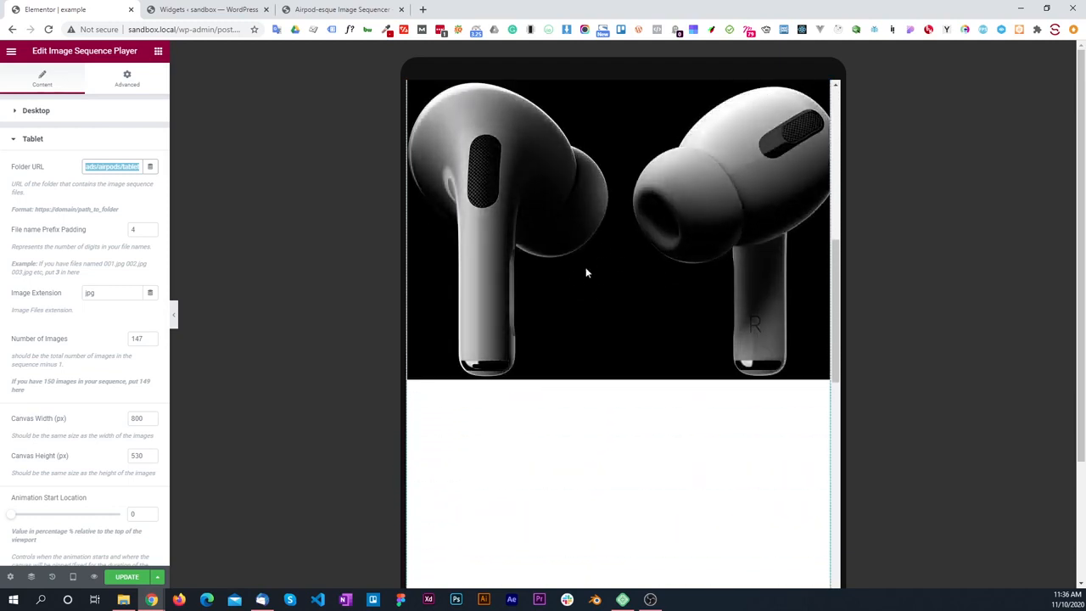
scroll(586, 274, up, 1)
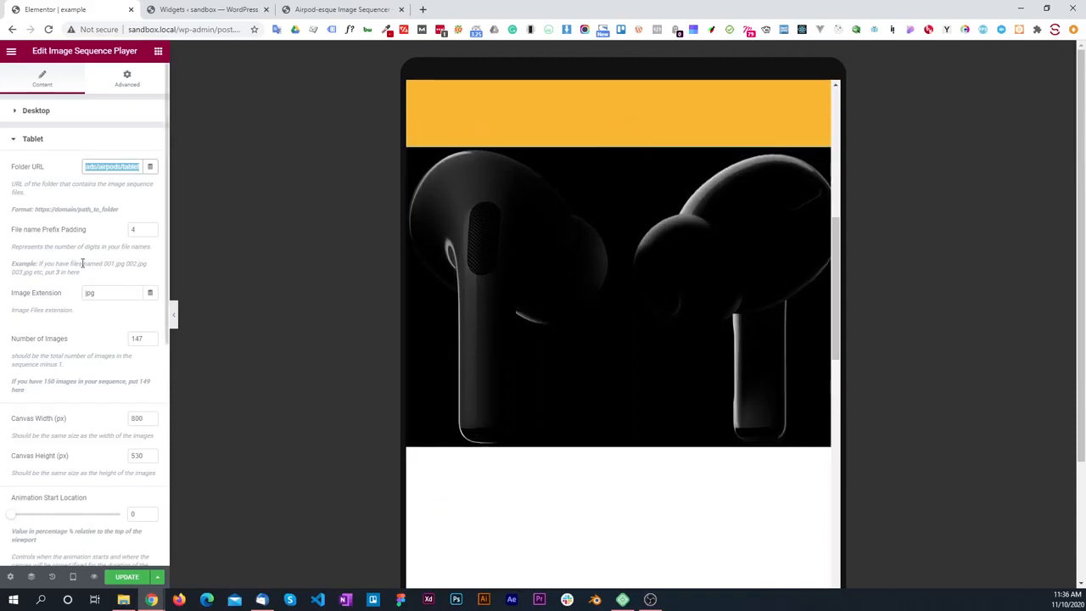
click(46, 243)
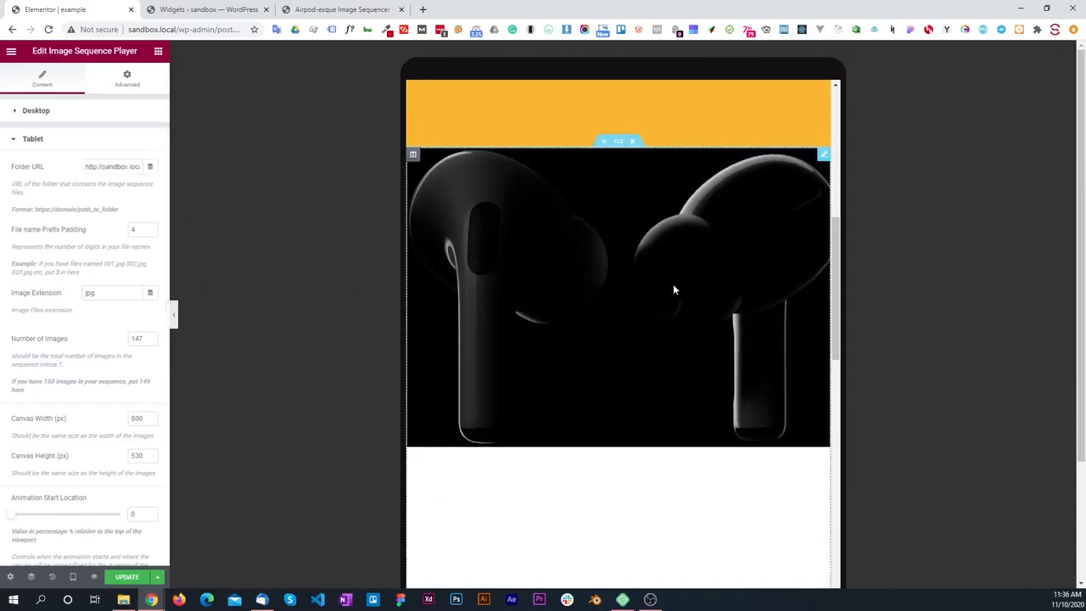
scroll(70, 264, down, 2)
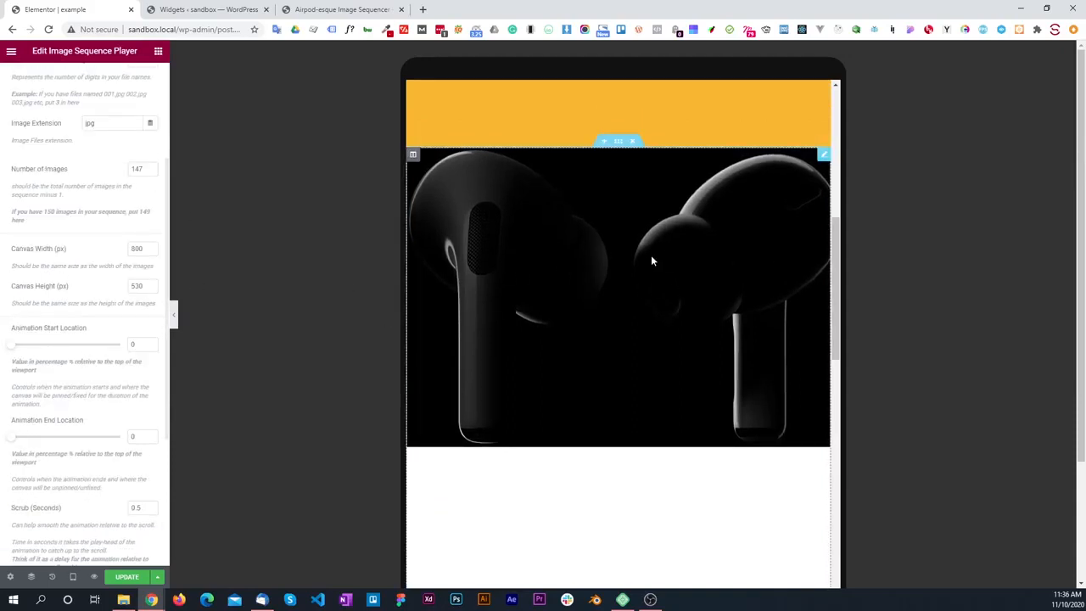
scroll(629, 234, down, 1)
scroll(629, 231, up, 1)
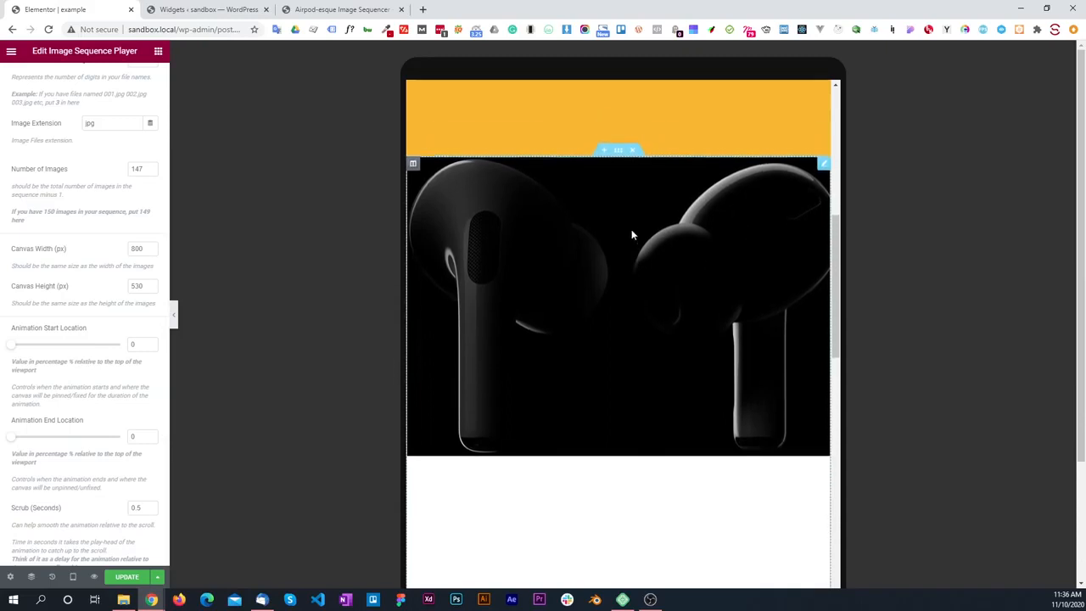
scroll(629, 231, down, 2)
scroll(628, 232, down, 2)
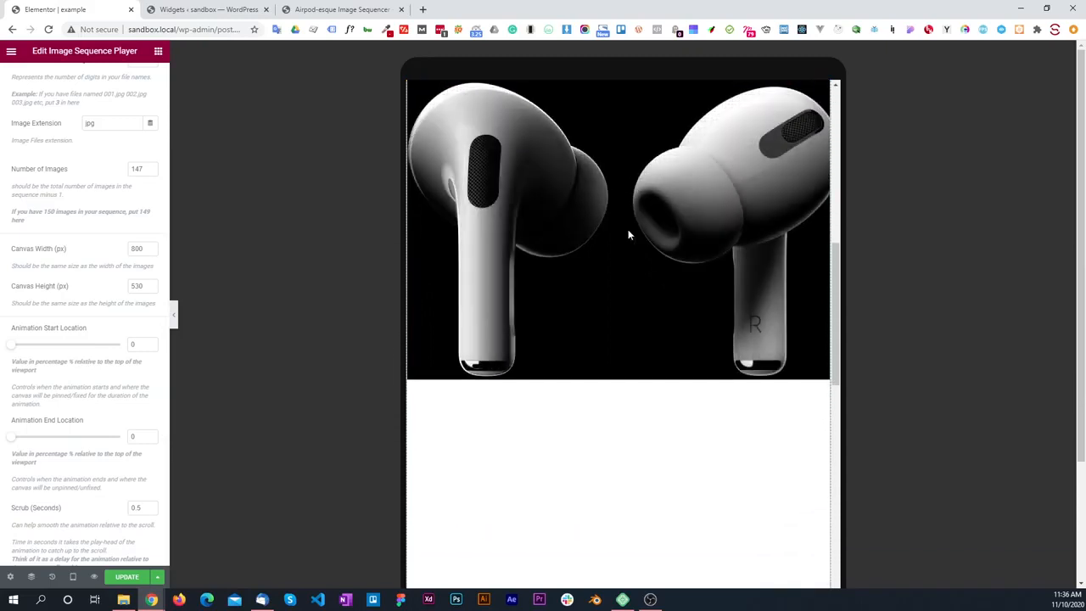
scroll(628, 232, up, 3)
Step: Set the Tablet Animation Start Location to 20 and check where the canvas pins in the tablet preview
scroll(146, 302, down, 2)
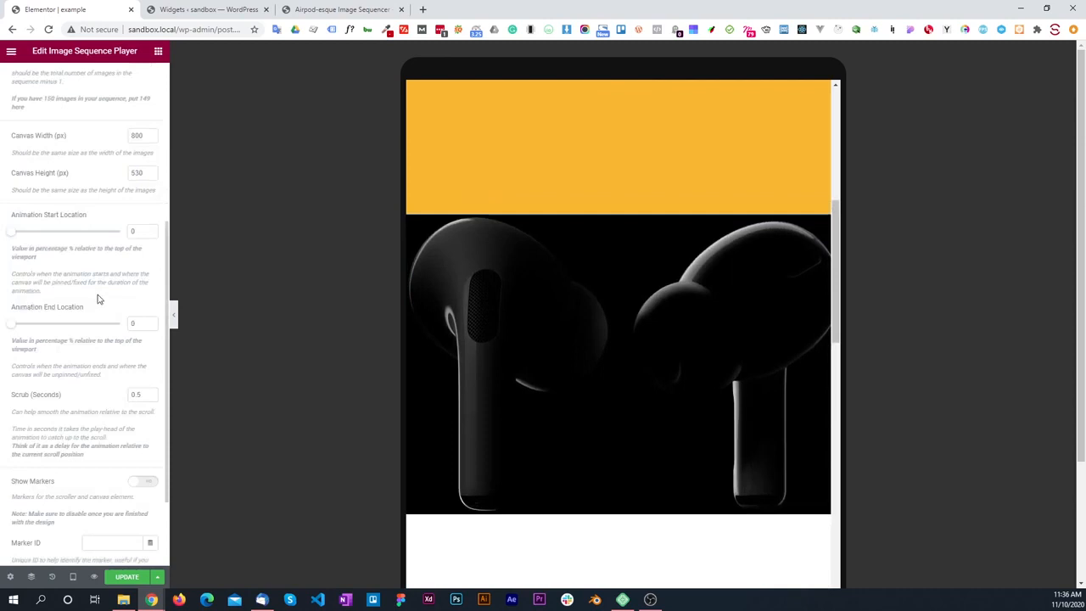
click(143, 231)
text(20)
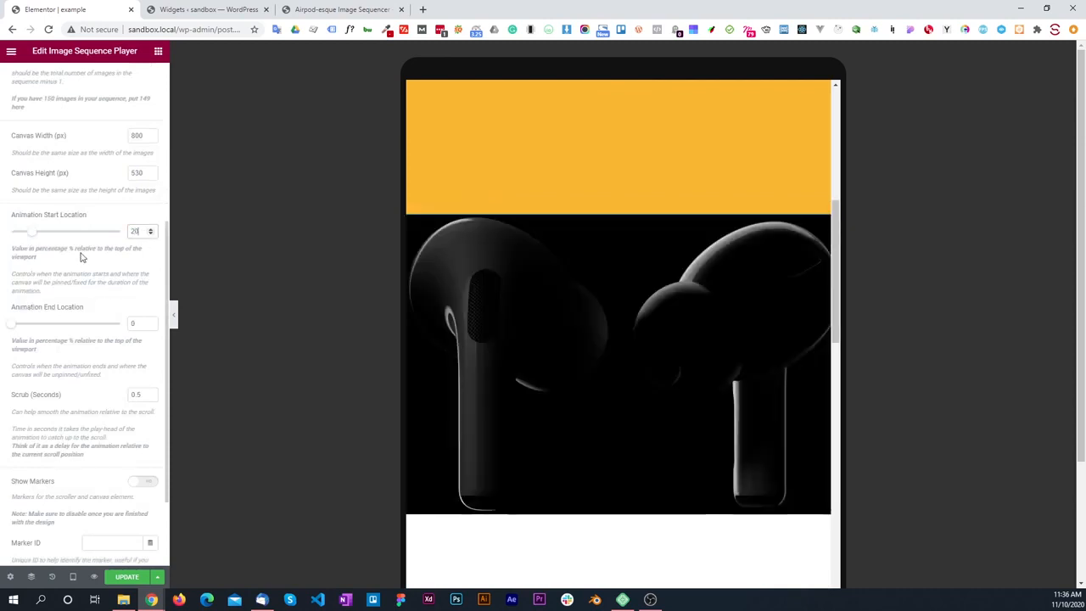
scroll(700, 259, down, 3)
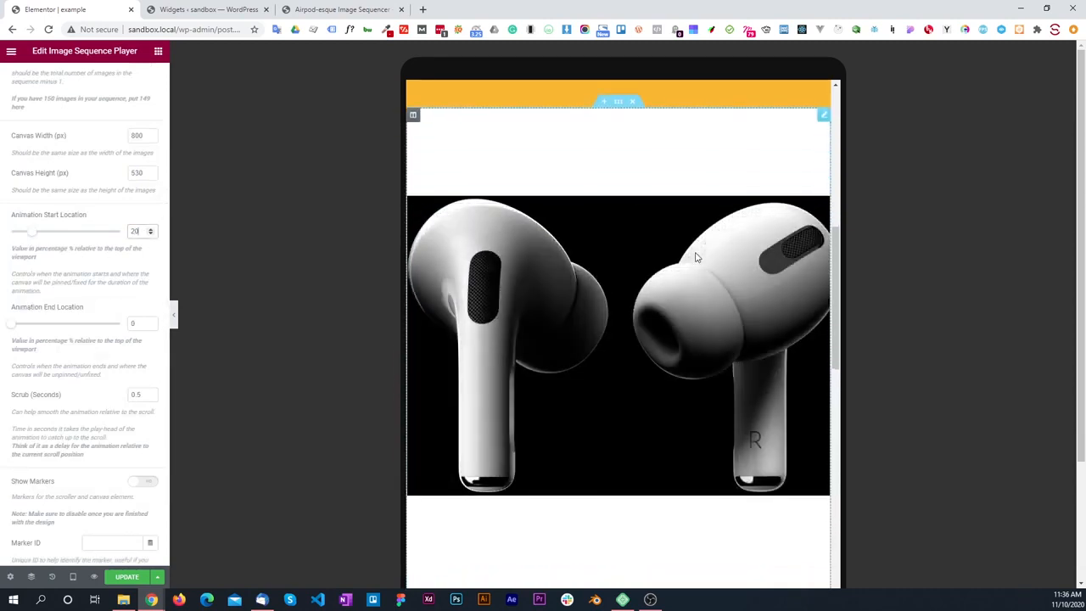
scroll(583, 268, down, 3)
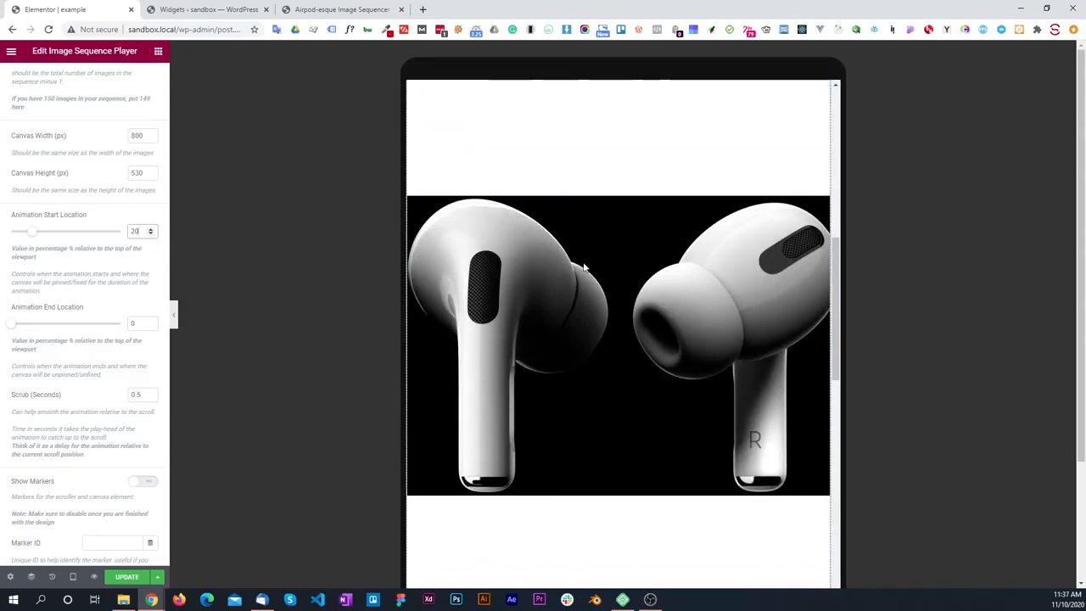
scroll(583, 268, down, 5)
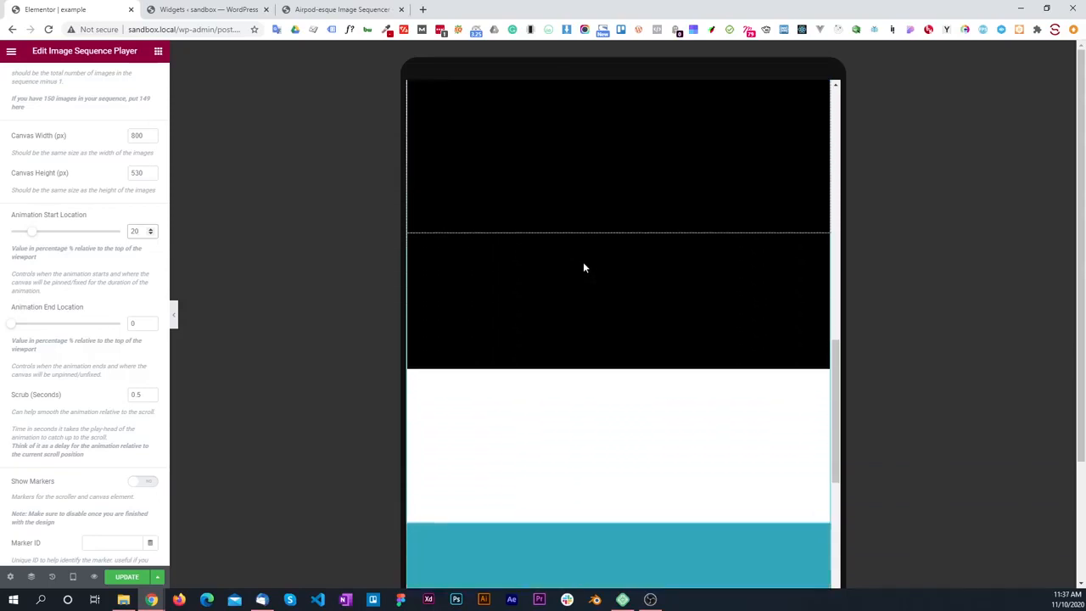
scroll(582, 268, up, 4)
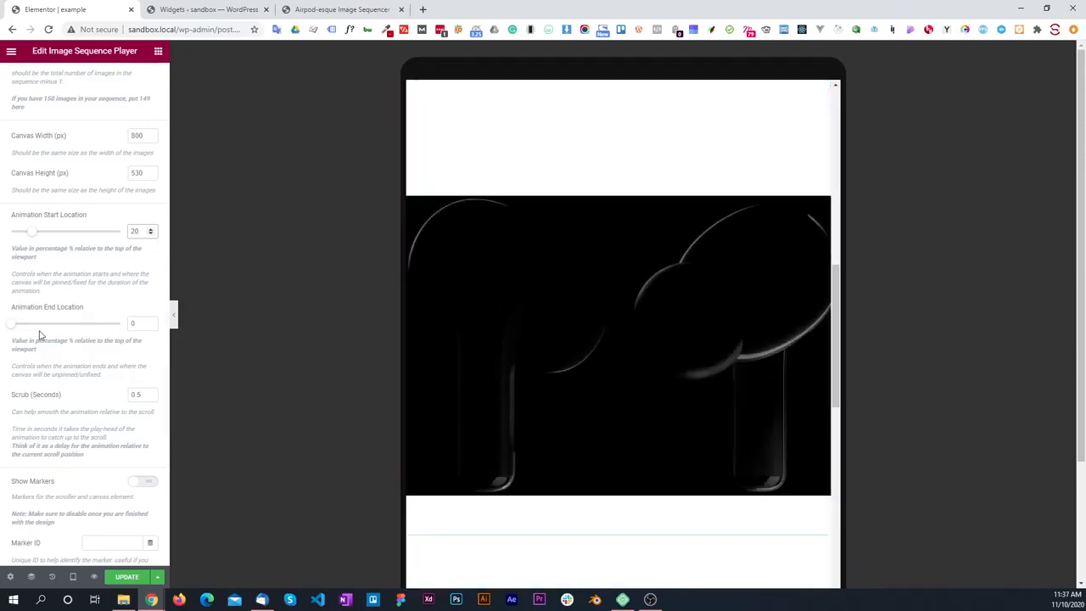
scroll(59, 298, down, 3)
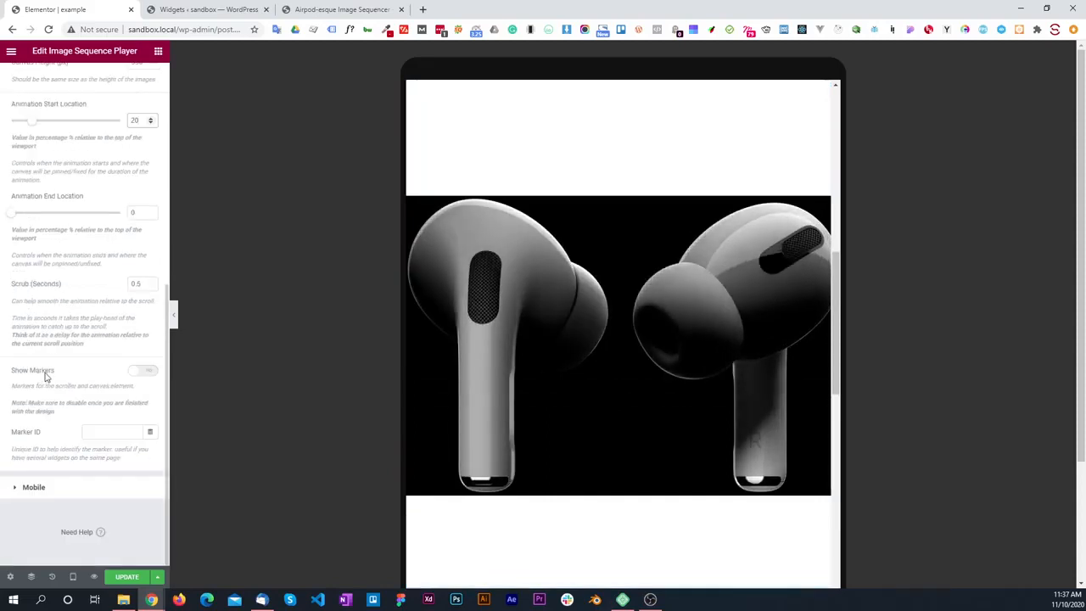
click(28, 492)
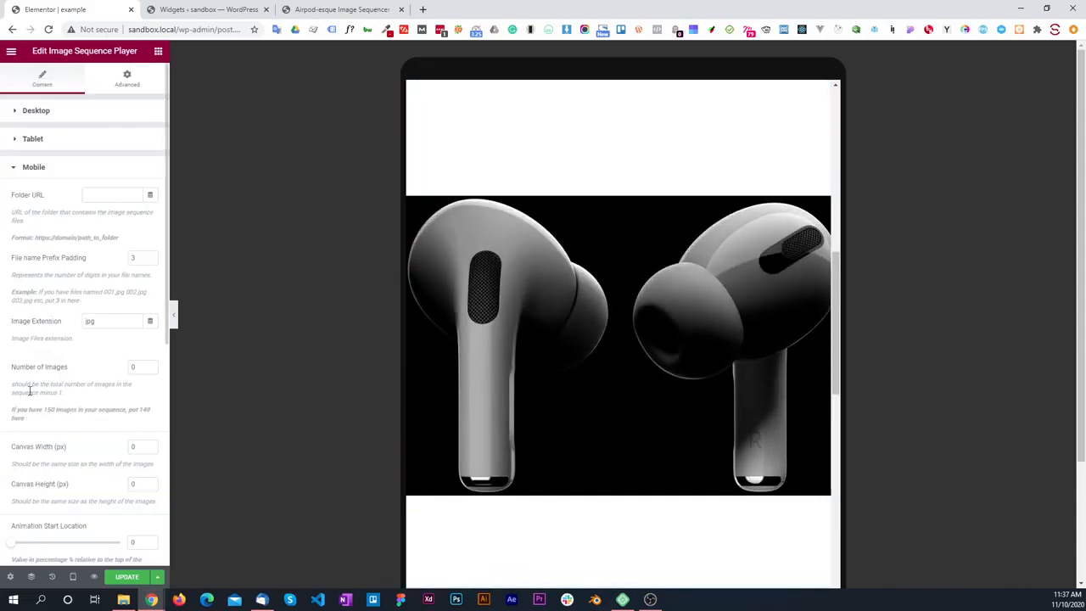
click(86, 195)
key(ctrl+v)
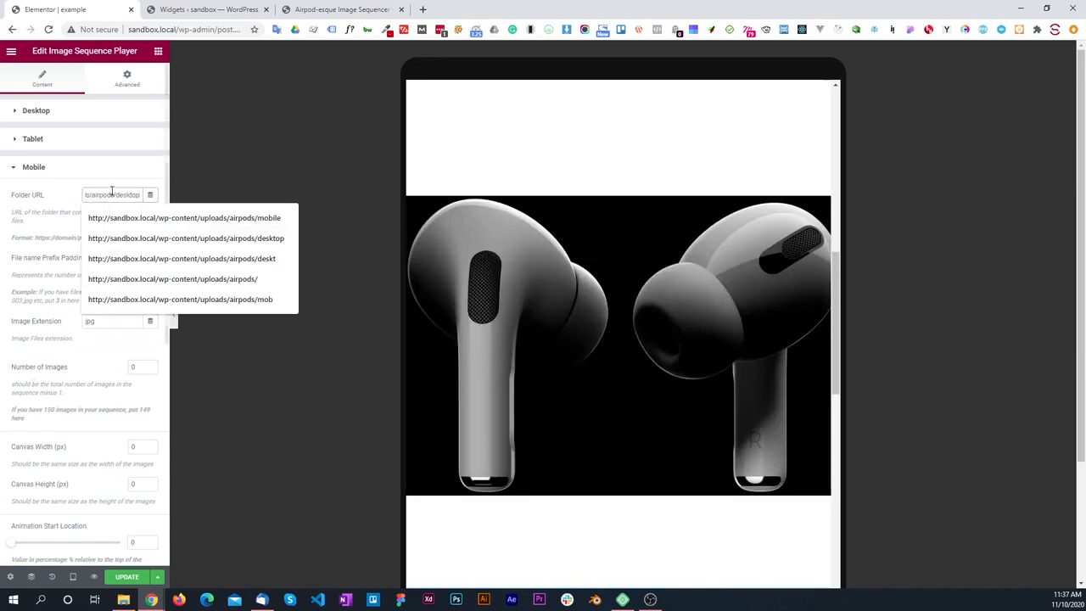
click(190, 218)
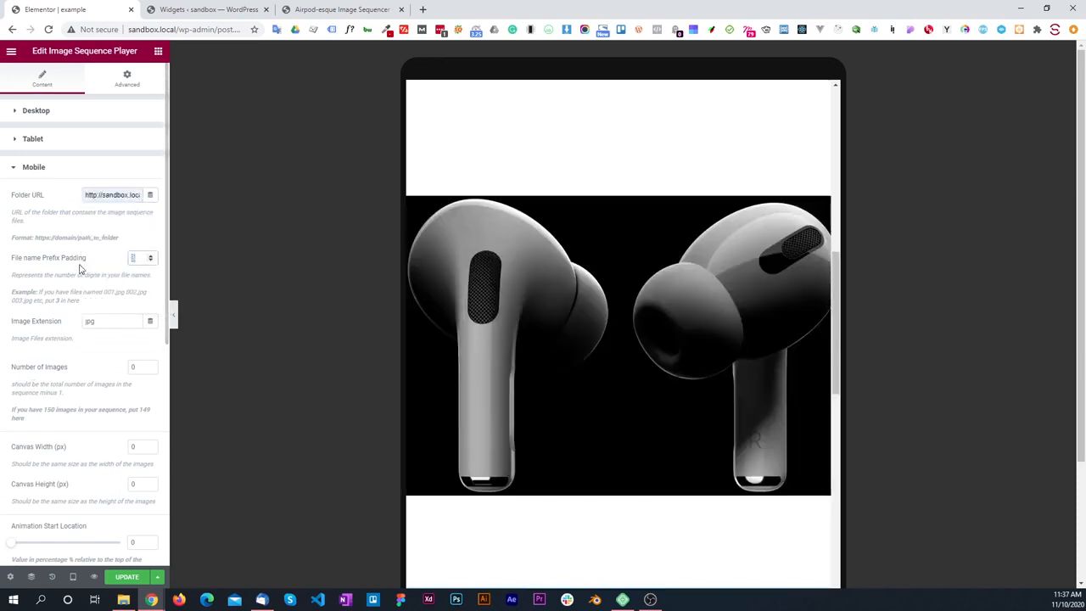
Step: Set the Mobile File name Prefix Padding to 4 and Number of Images to 147
text(4)
scroll(102, 364, down, 2)
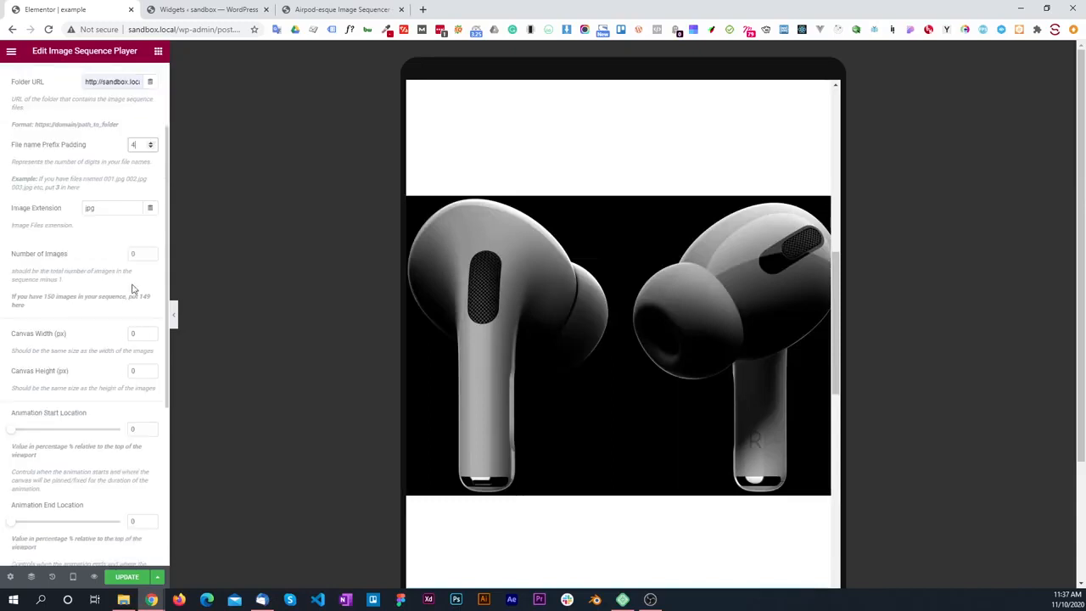
text(147)
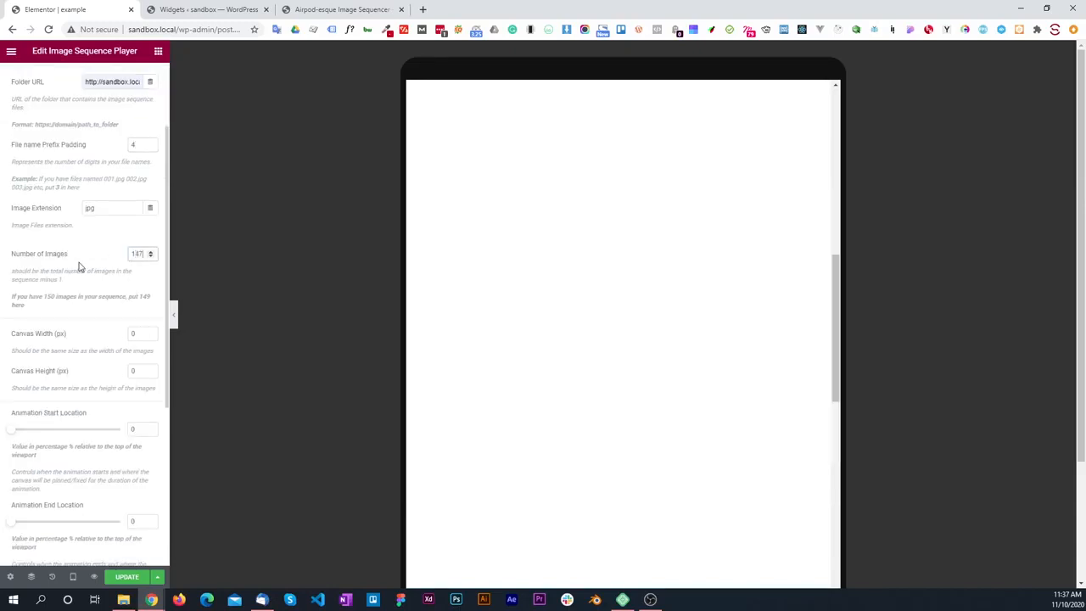
key(Tab)
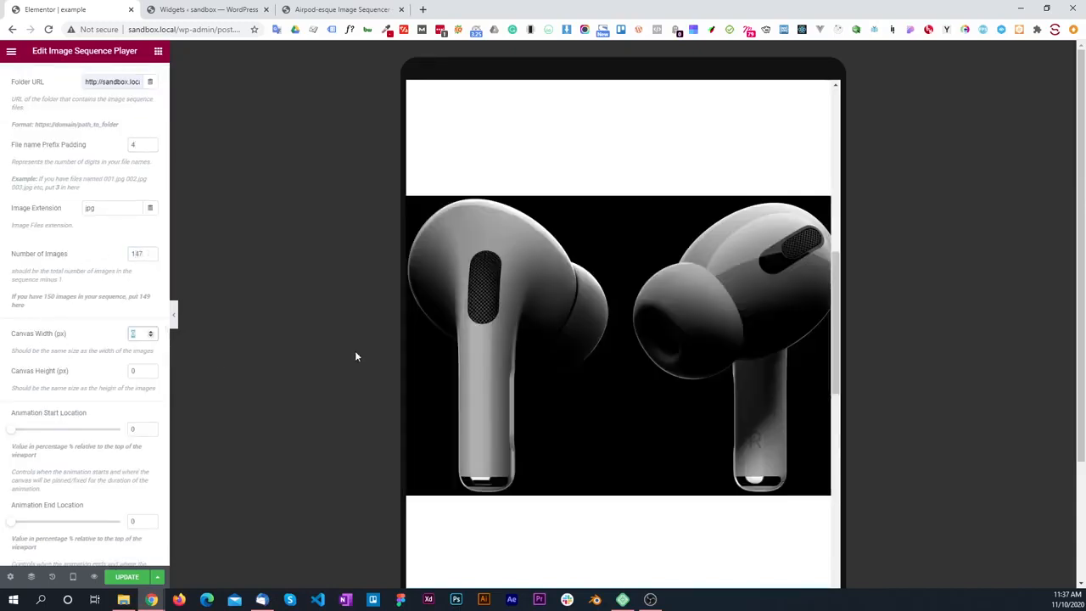
Step: Check the dimensions of the images in the mobile folder and set the Mobile Canvas Width to 400 px and Canvas Height to 460 px
key(alt+Tab)
click(458, 88)
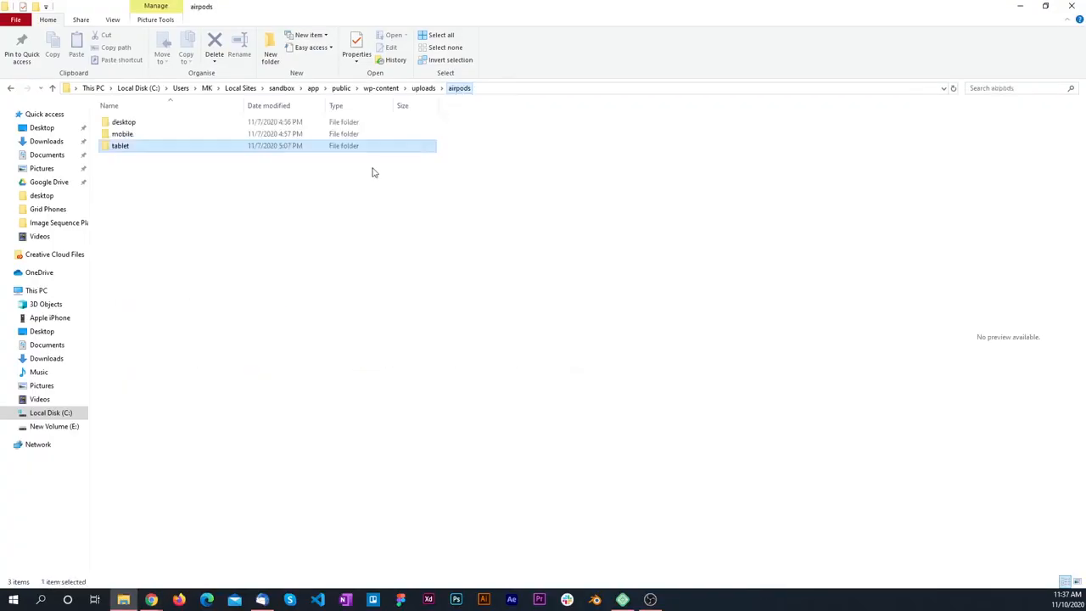
double_click(122, 134)
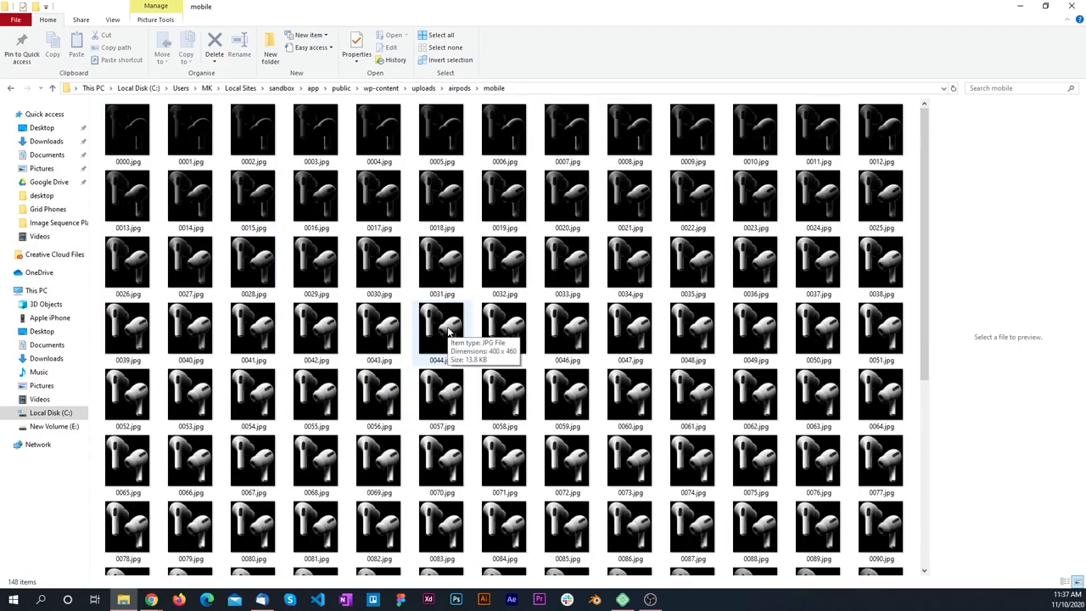
key(alt+Tab)
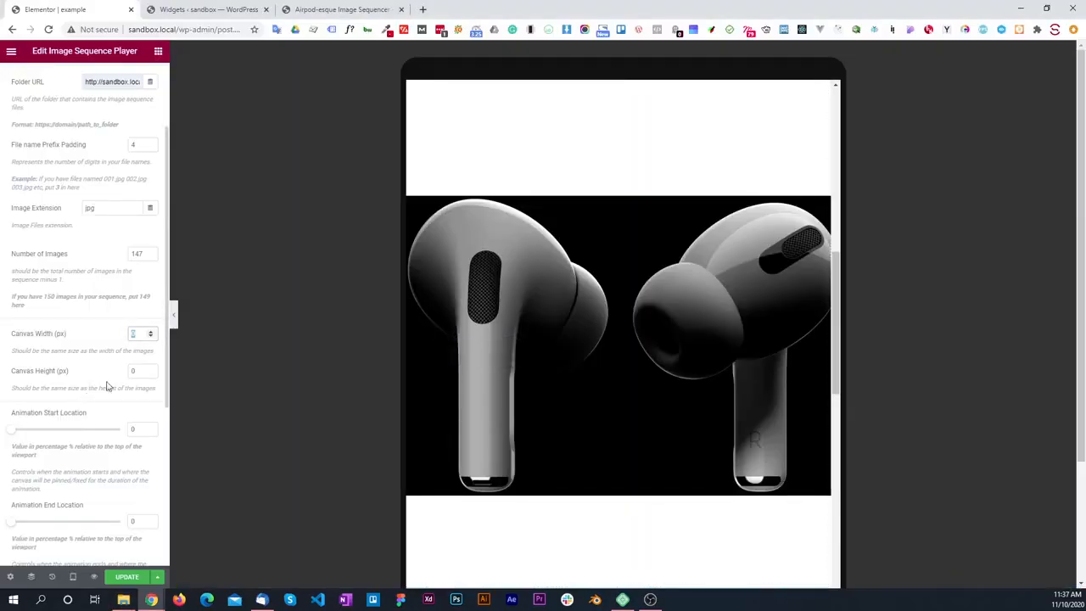
text(400)
key(Tab)
text(460)
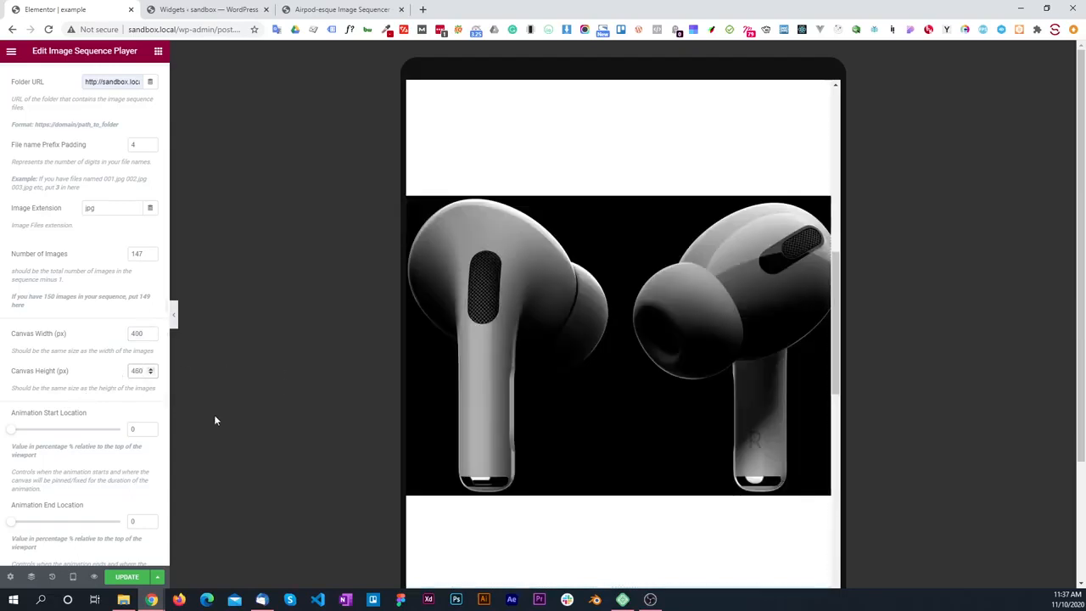
Step: Check the image sequence in the mobile preview and set the Mobile Animation Start Location to 15
click(73, 575)
click(39, 548)
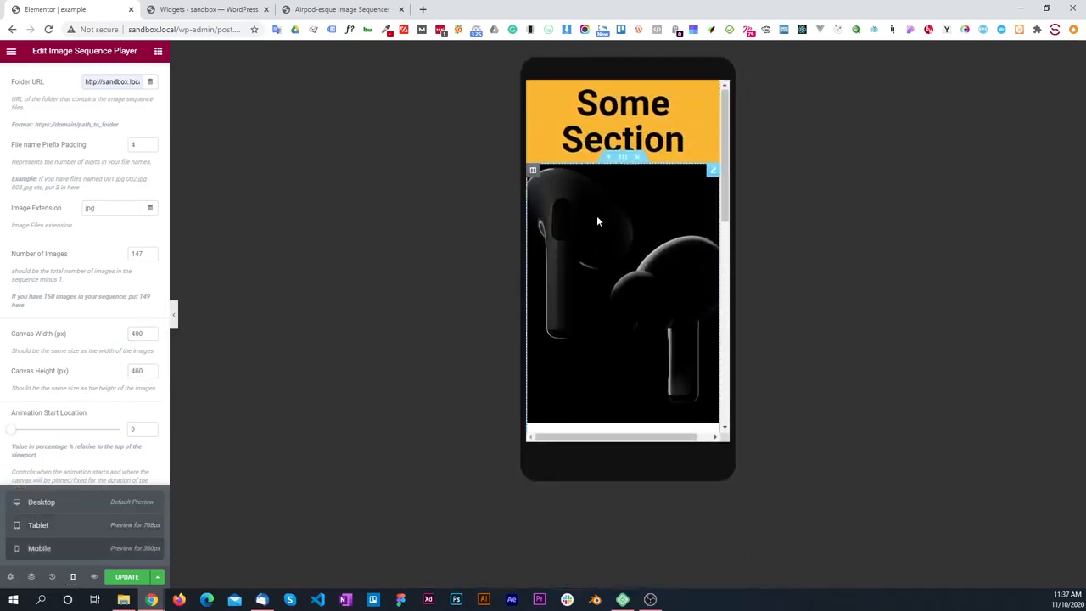
scroll(597, 229, down, 5)
scroll(597, 220, up, 5)
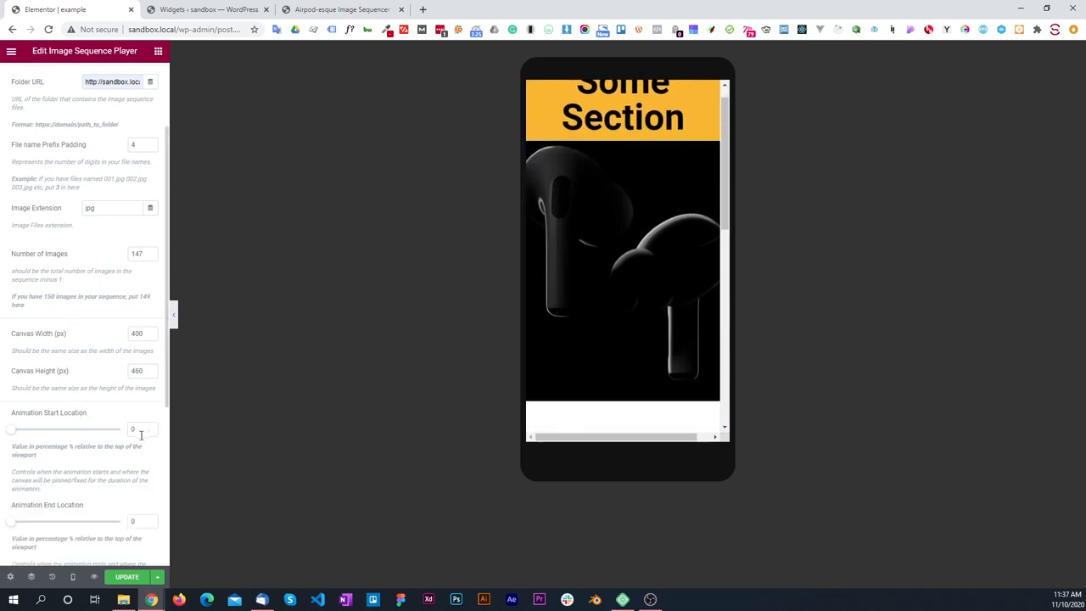
text(15)
Step: Reload the page in the editor and open the settings of the Image Sequence Player widget
click(50, 29)
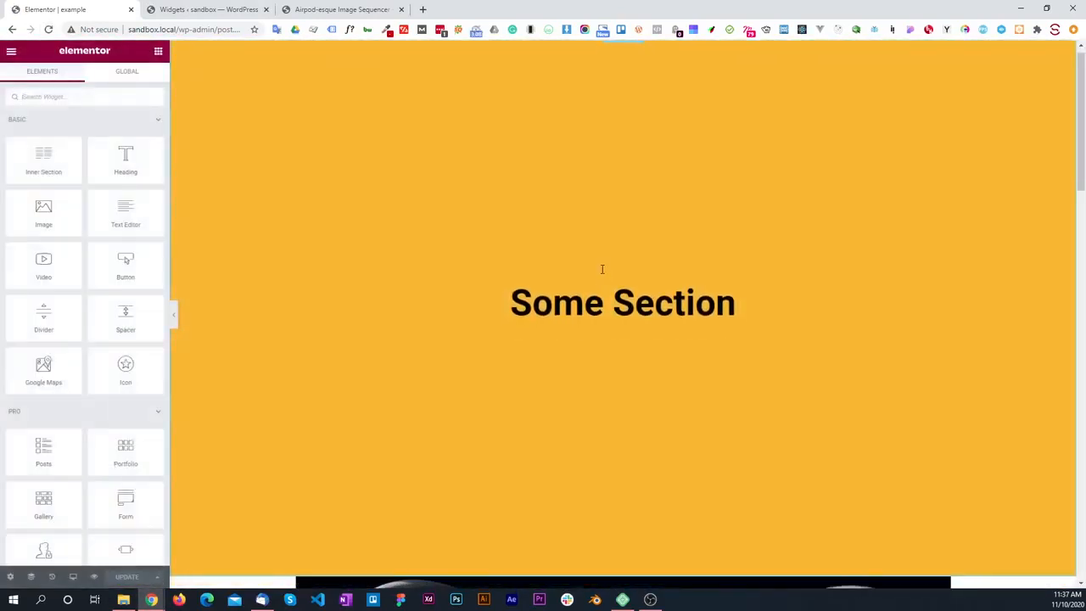
scroll(602, 272, down, 4)
click(567, 352)
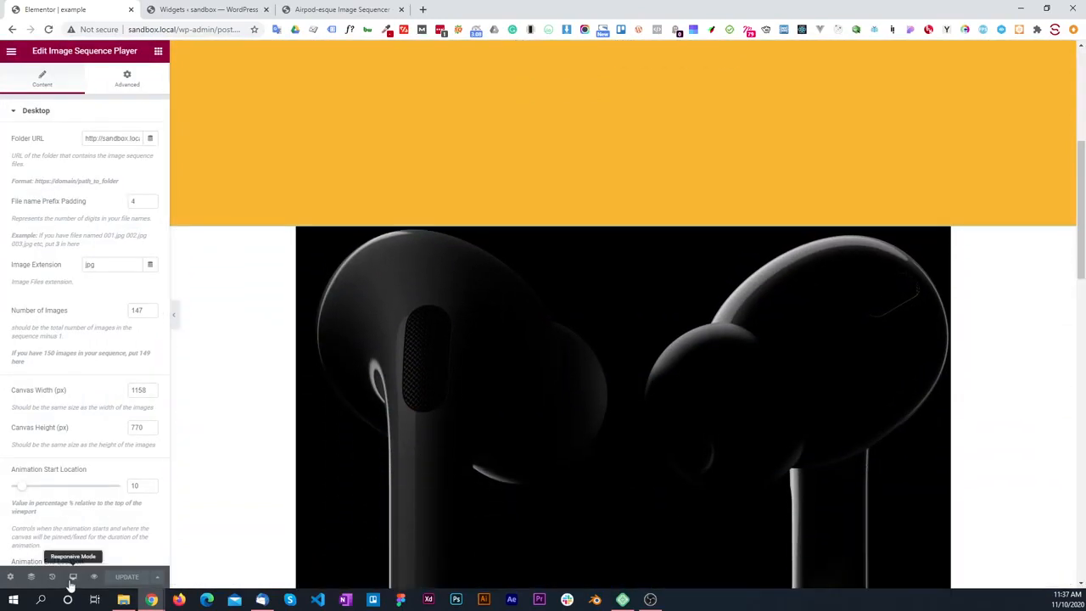
Step: Switch the editor to the mobile preview and test the AirPods image sequence by scrolling through the page
click(73, 576)
click(59, 549)
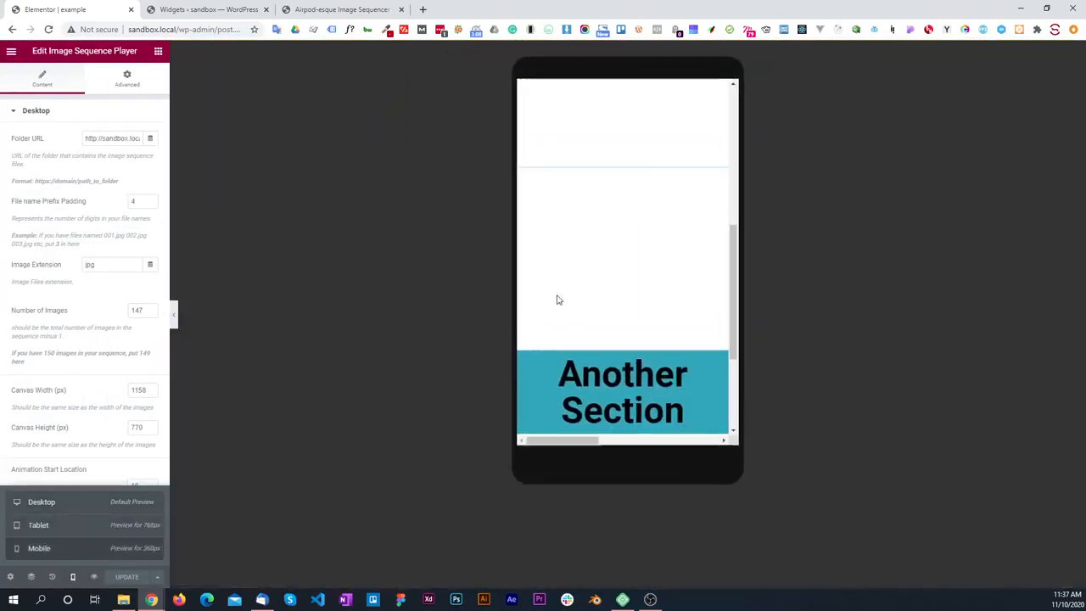
scroll(619, 248, down, 5)
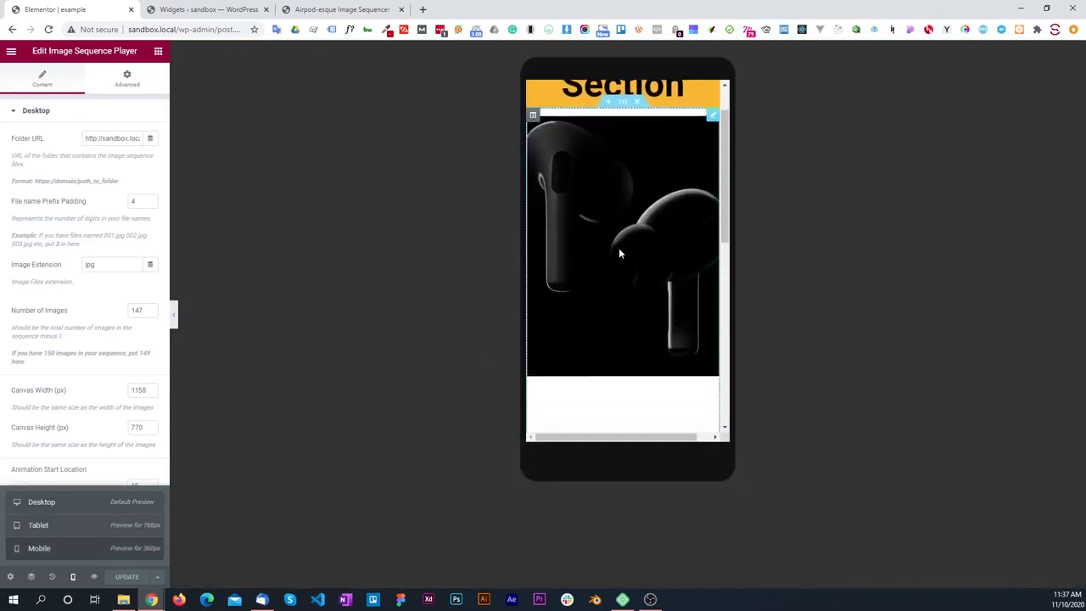
scroll(616, 270, up, 4)
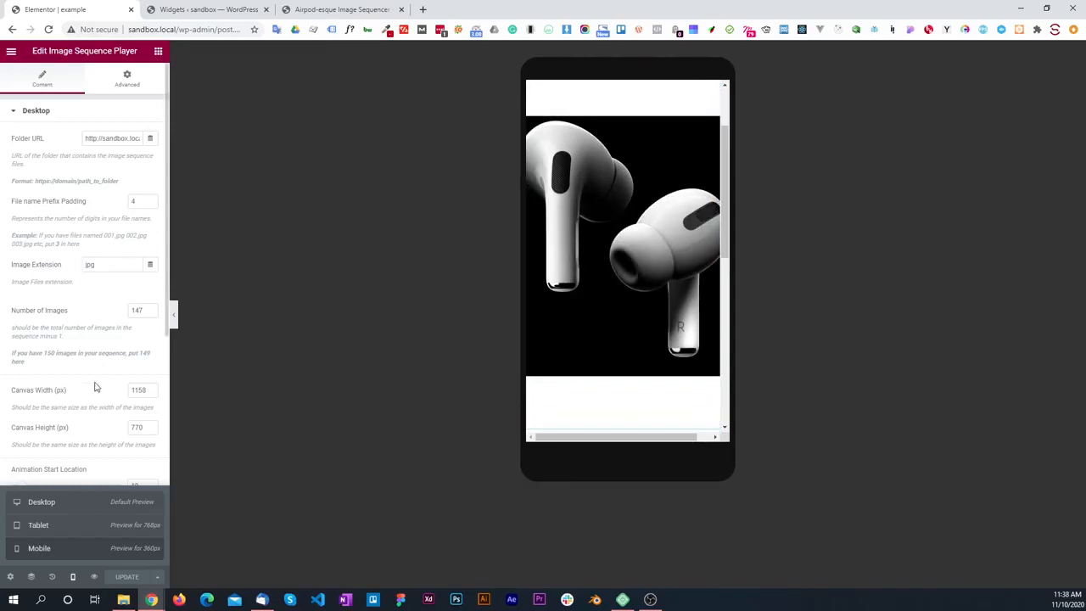
Step: Switch to the tablet preview and check the position and playback of the image sequence between the sections
click(48, 528)
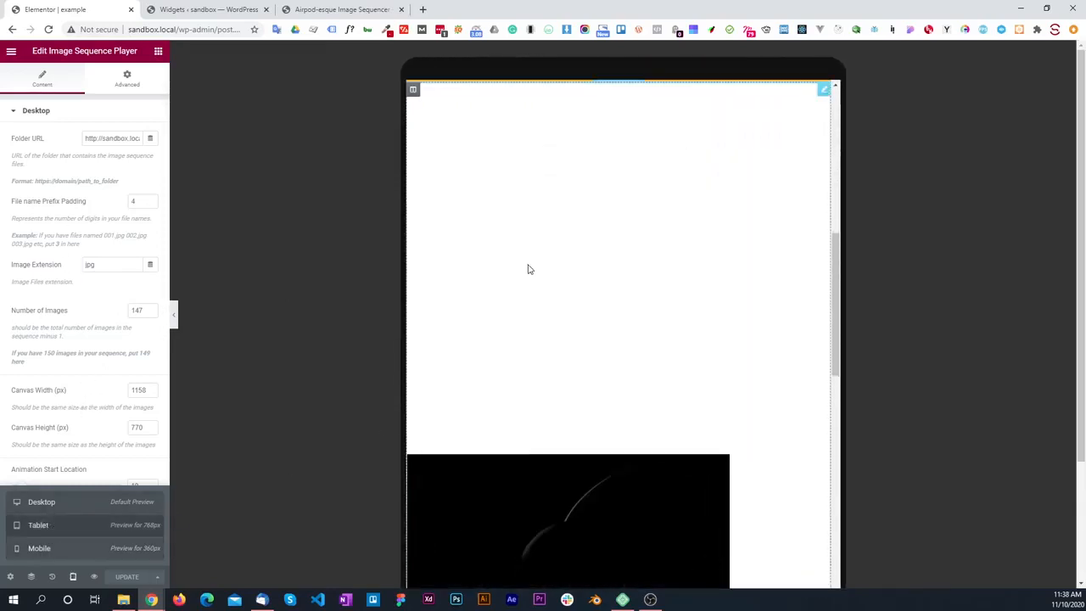
scroll(630, 203, down, 5)
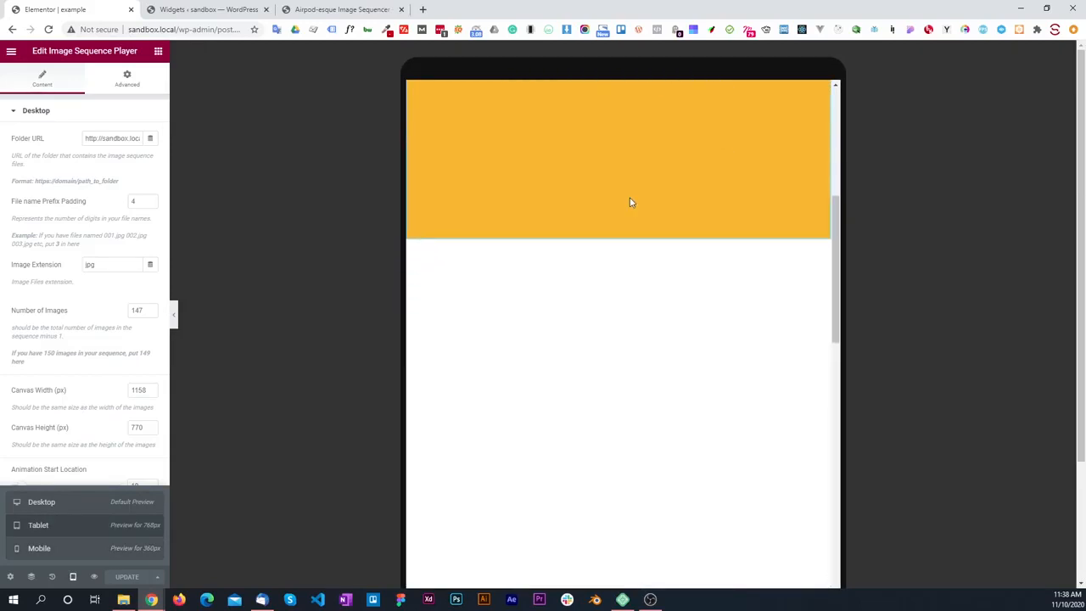
scroll(631, 203, down, 4)
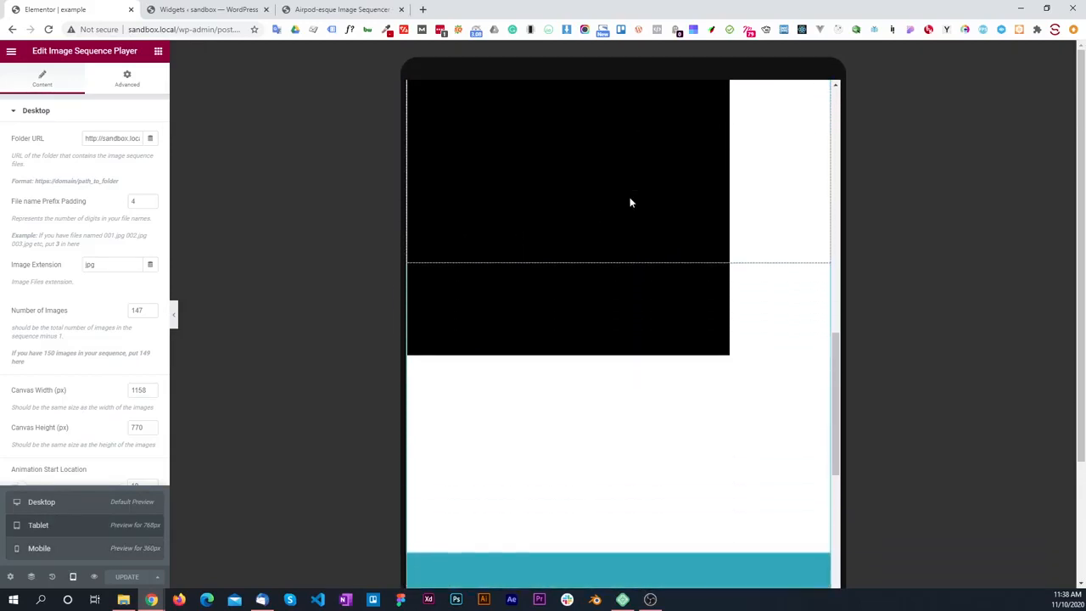
scroll(631, 202, up, 2)
scroll(631, 203, up, 3)
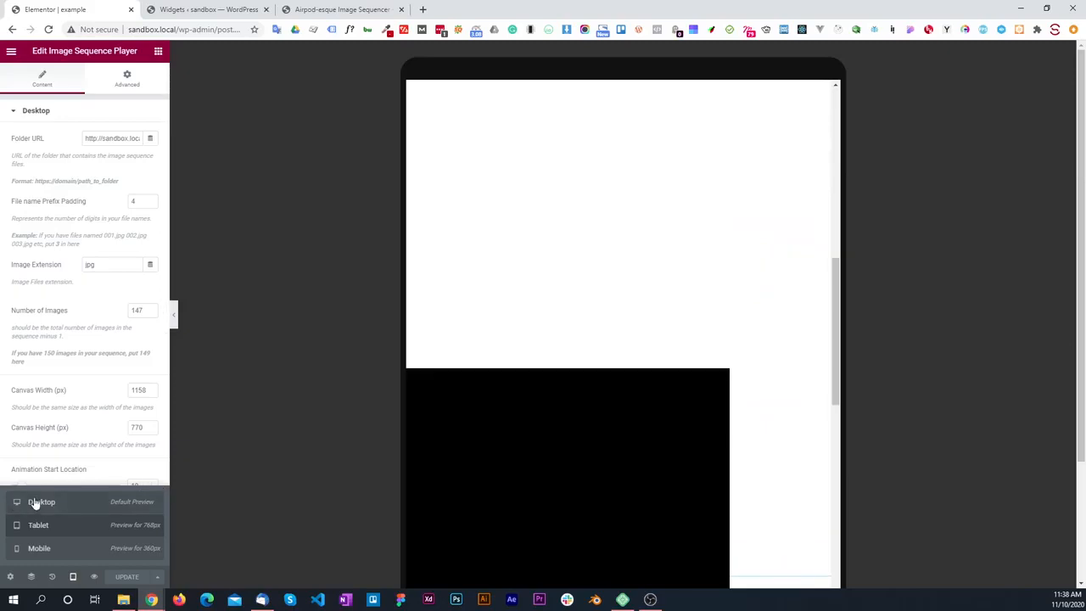
Step: Switch to the desktop preview and test the image sequence from the orange section through to the blue section
click(39, 501)
scroll(425, 404, up, 4)
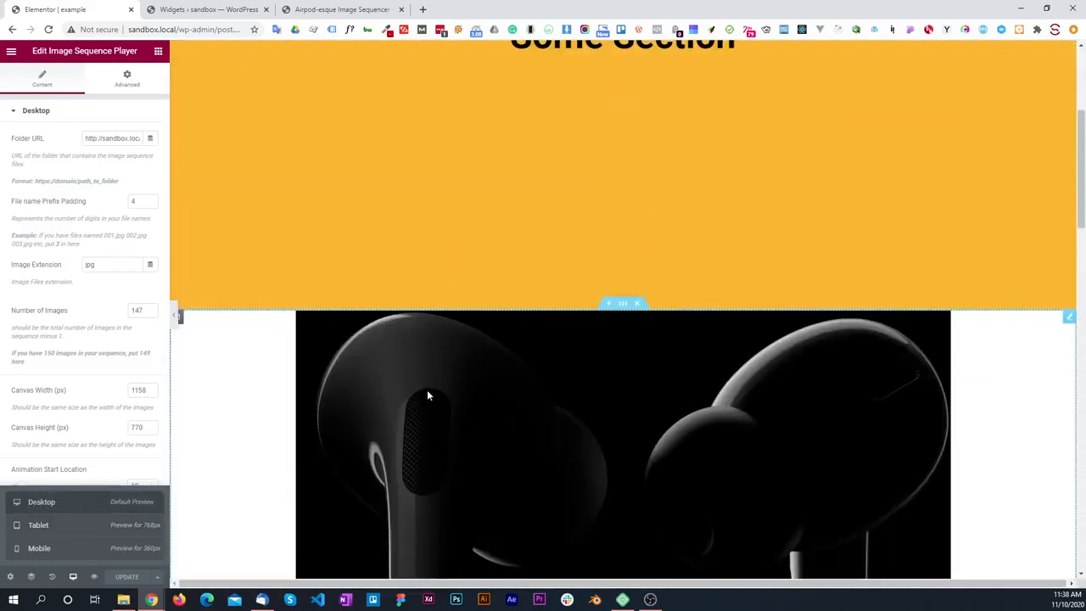
scroll(472, 369, down, 1)
scroll(475, 373, down, 5)
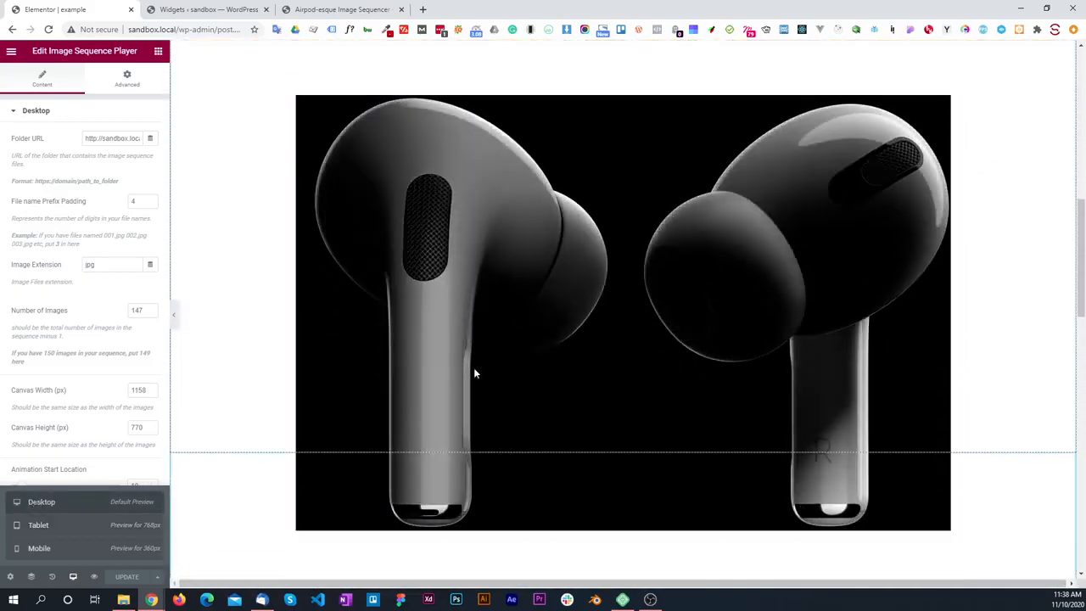
scroll(474, 373, down, 3)
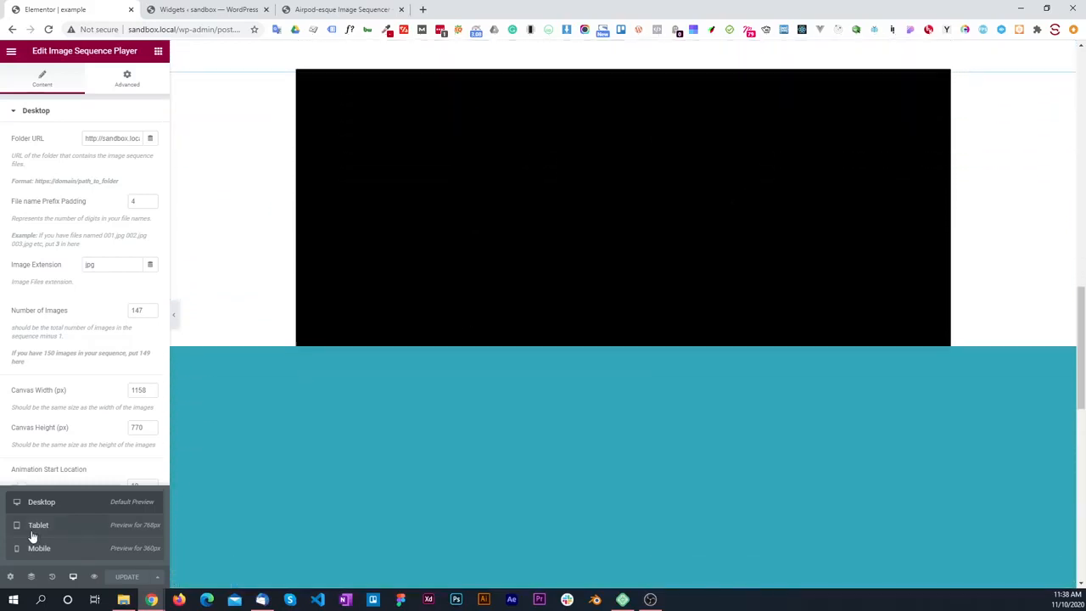
Step: Return to the tablet preview and recheck how the image sequence starts and plays below the orange section
click(34, 526)
scroll(582, 368, up, 5)
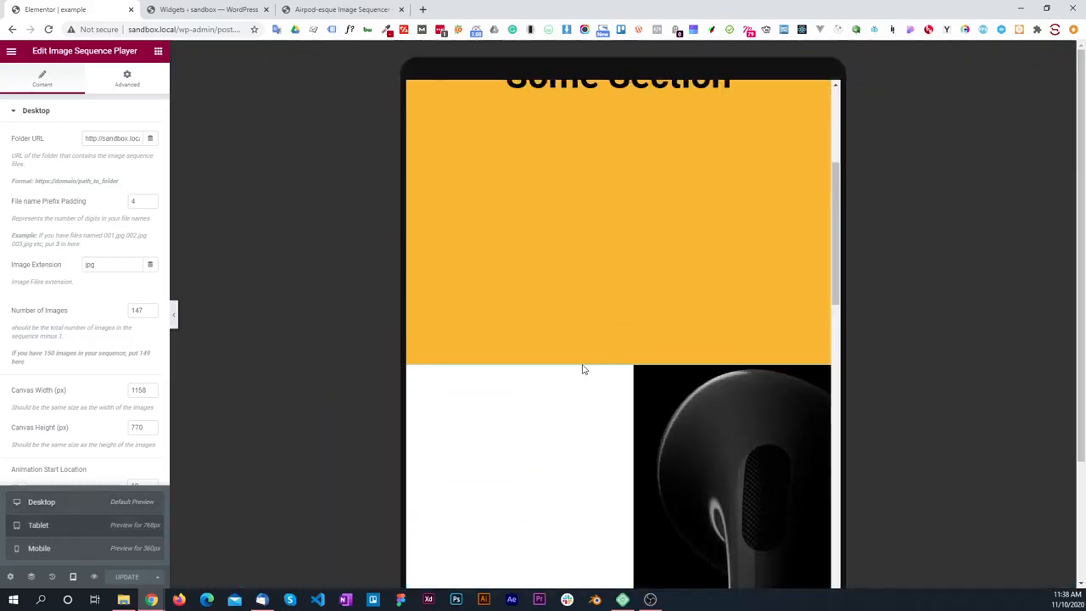
scroll(582, 368, down, 5)
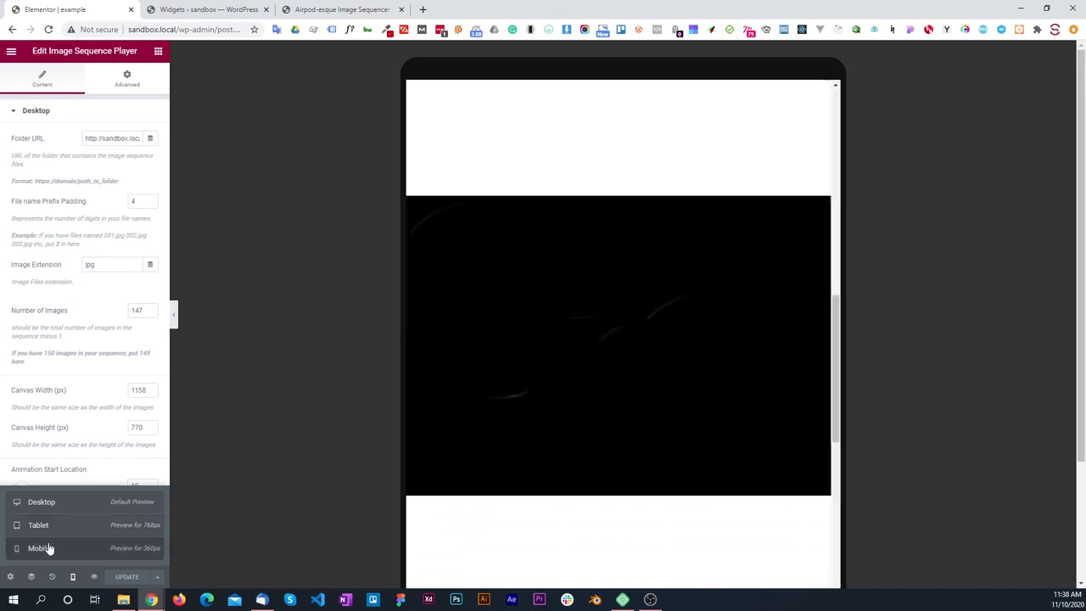
Step: Return to the mobile preview and recheck the image sequence while scrolling in both directions
click(48, 548)
scroll(603, 294, up, 3)
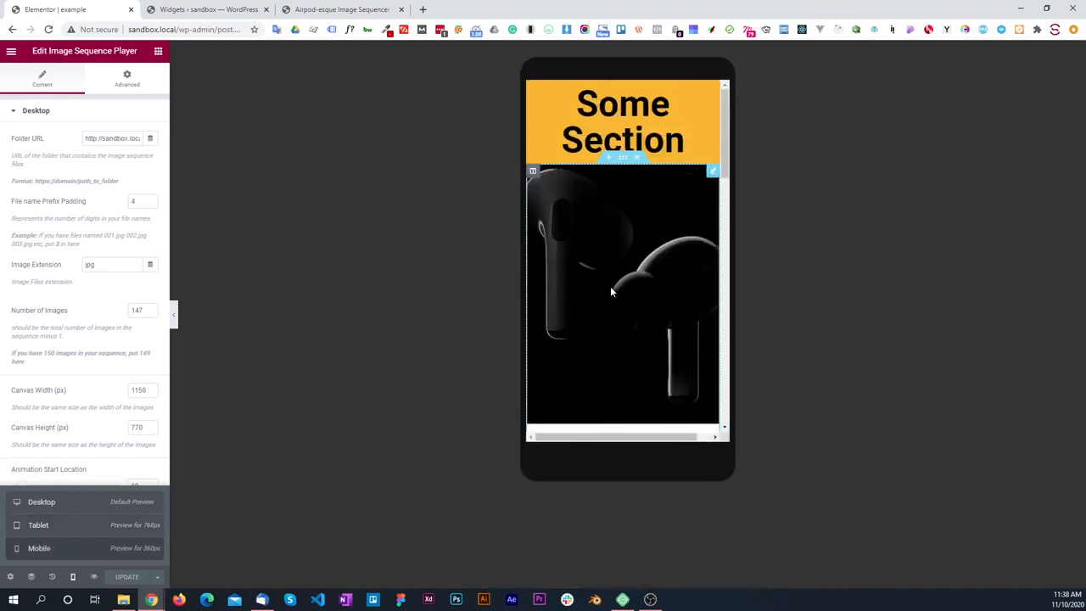
scroll(610, 291, down, 3)
scroll(610, 291, down, 3)
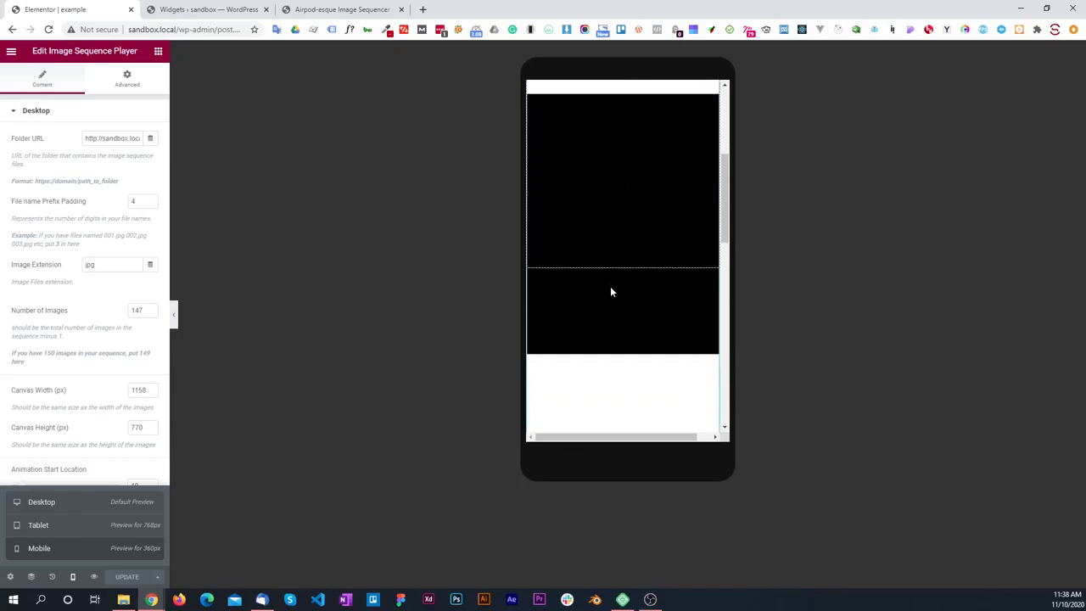
scroll(609, 291, up, 2)
scroll(610, 291, up, 3)
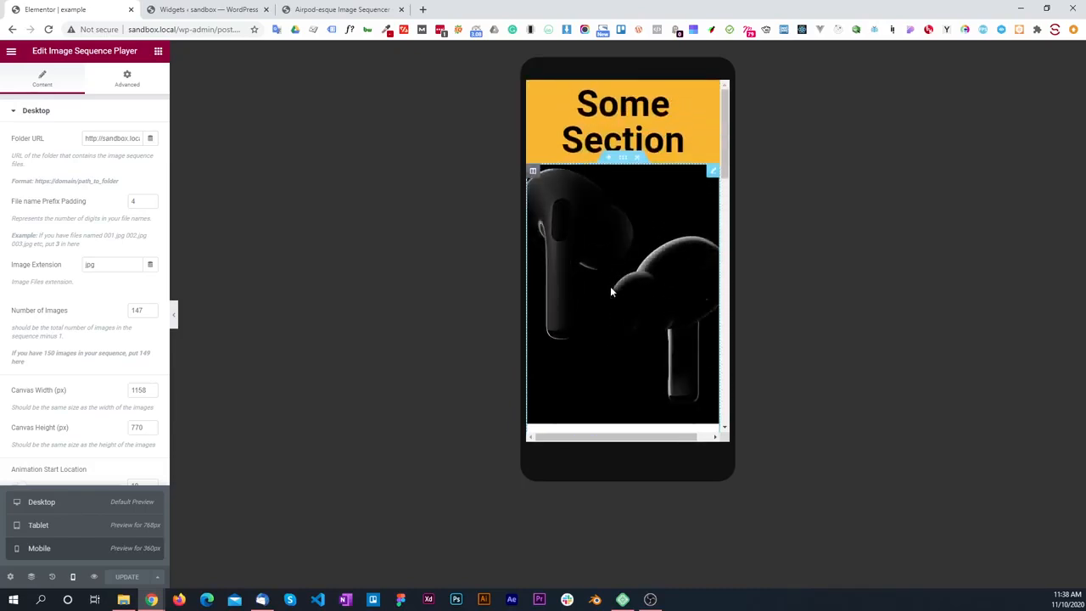
Step: Open the live preview of the example page and test the image sequence down to the Another Section heading
click(95, 579)
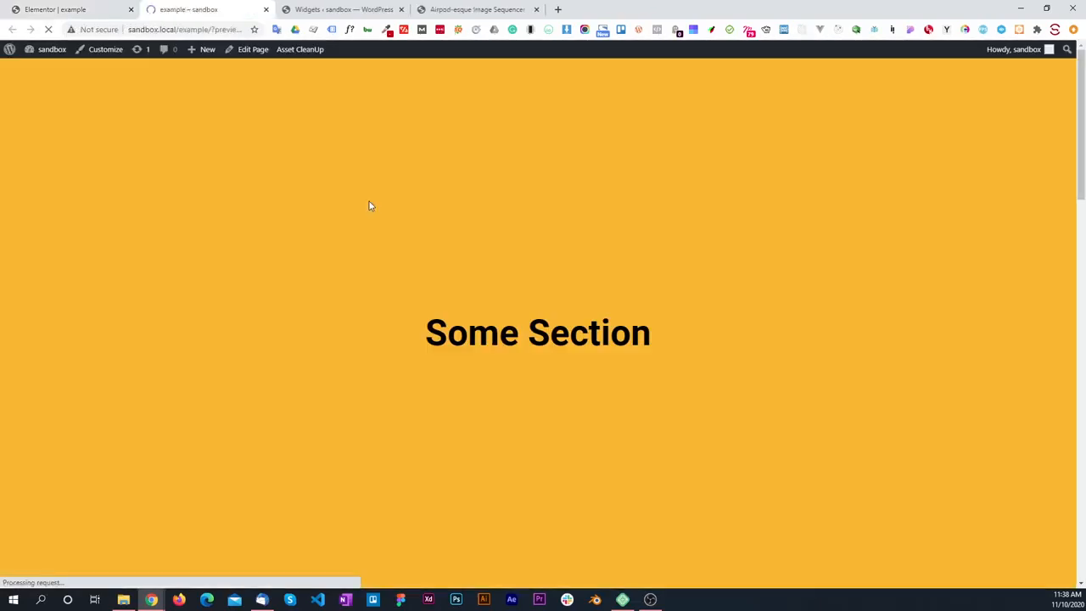
scroll(393, 181, down, 5)
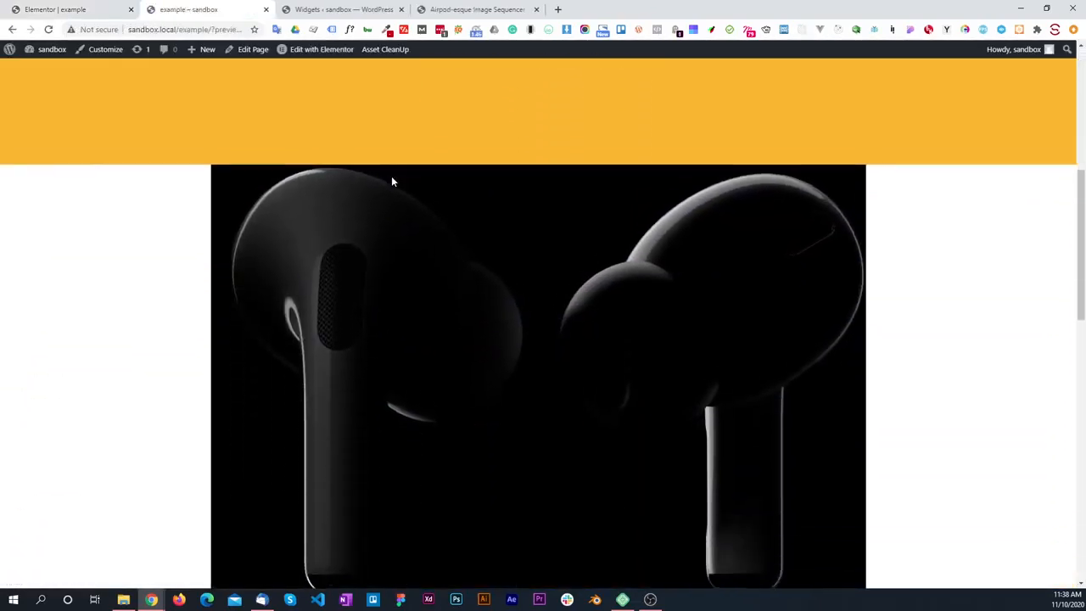
scroll(391, 182, down, 5)
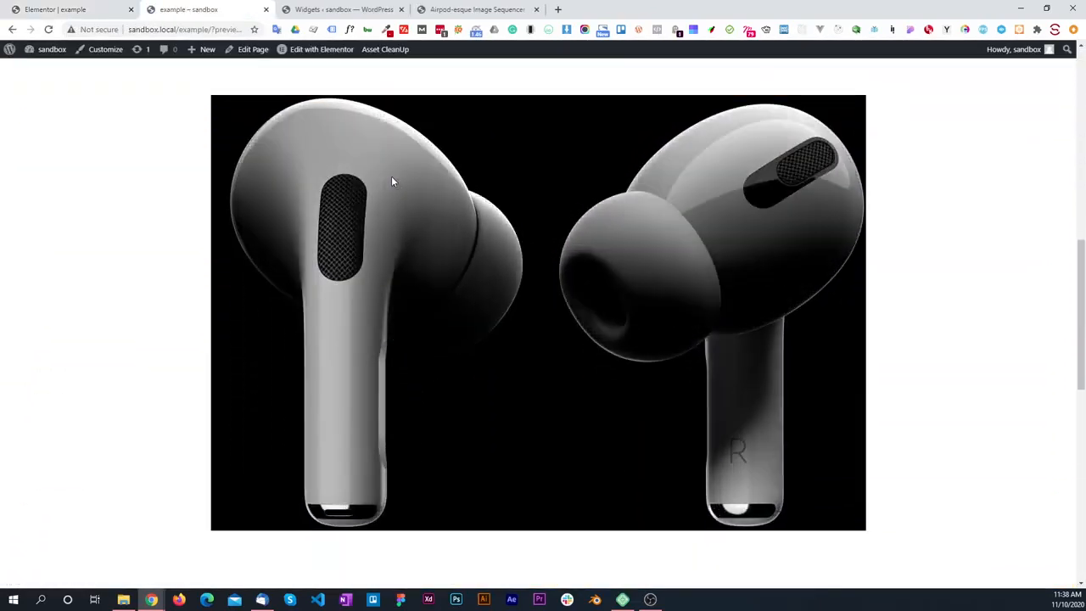
scroll(391, 182, down, 1)
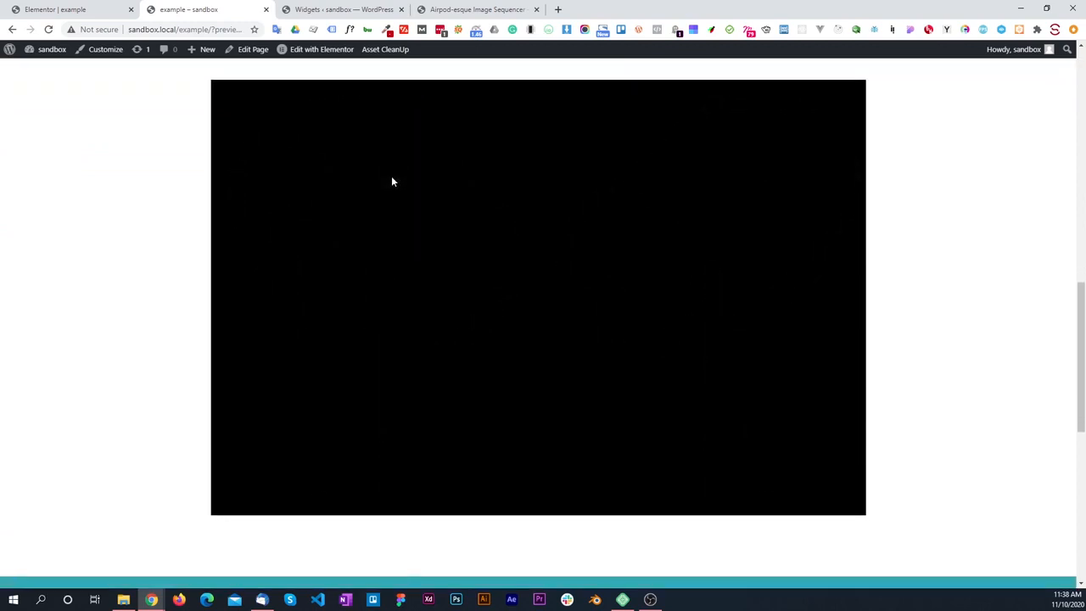
scroll(390, 174, down, 3)
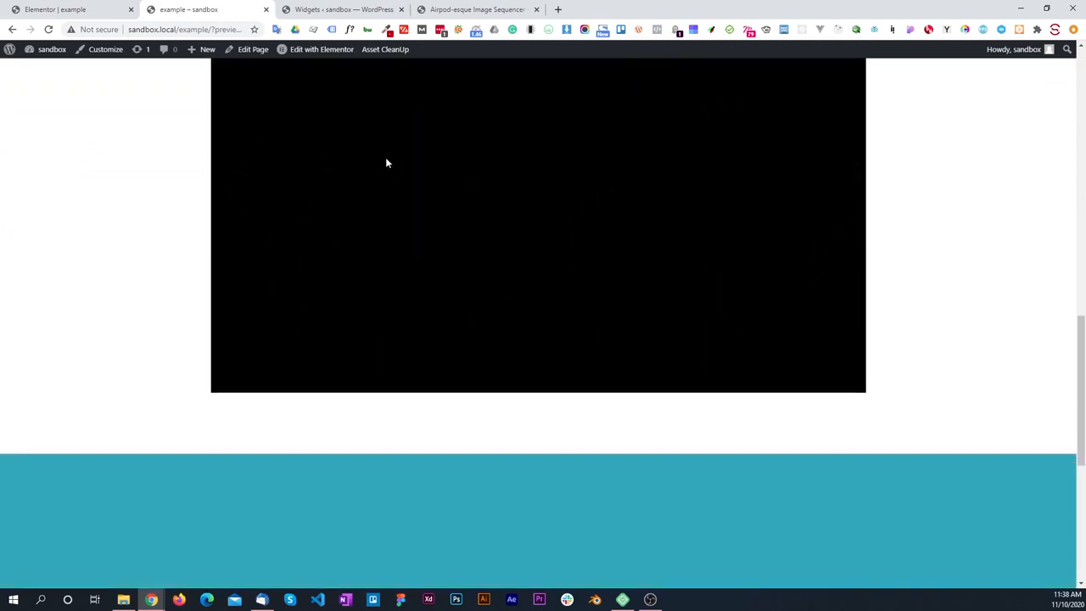
scroll(386, 162, down, 4)
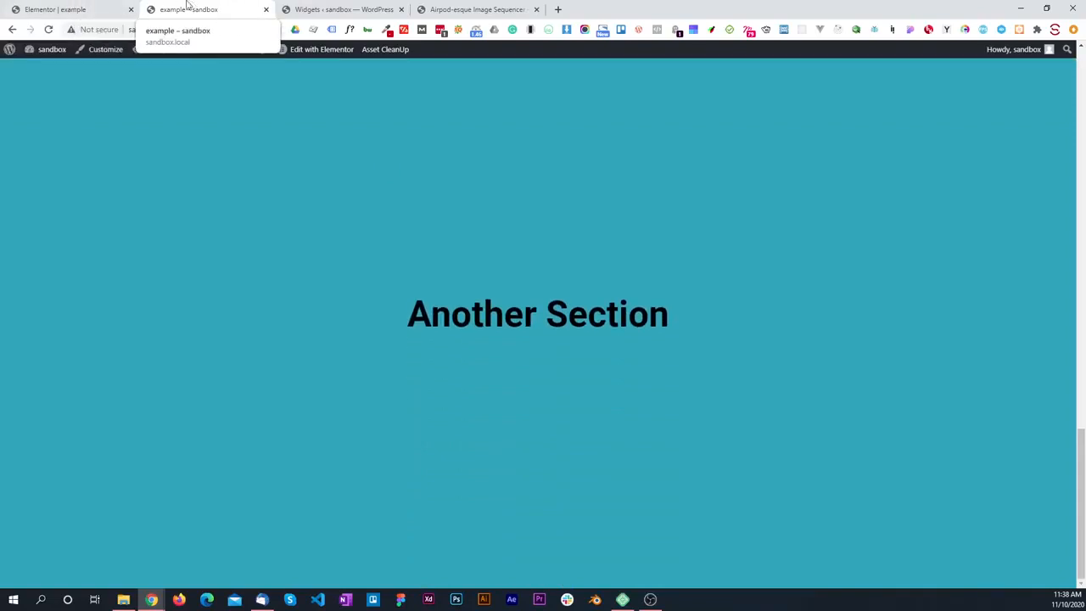
Step: Go back to the editor to review the widget's Desktop animation settings and view the Image Sequence Player's JavaScript
key(ctrl+shift+Tab)
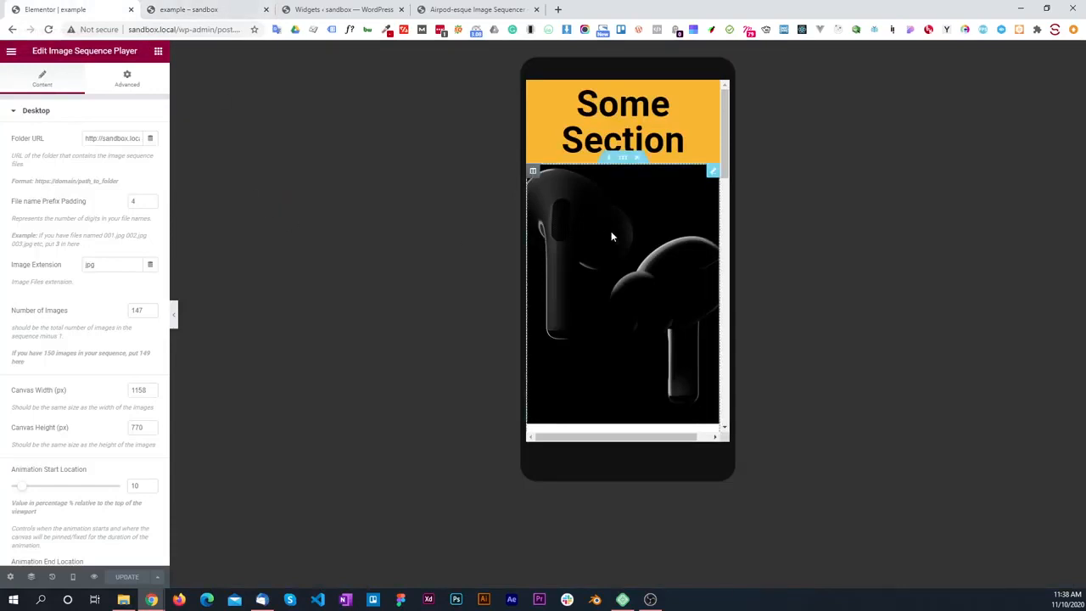
scroll(28, 384, down, 3)
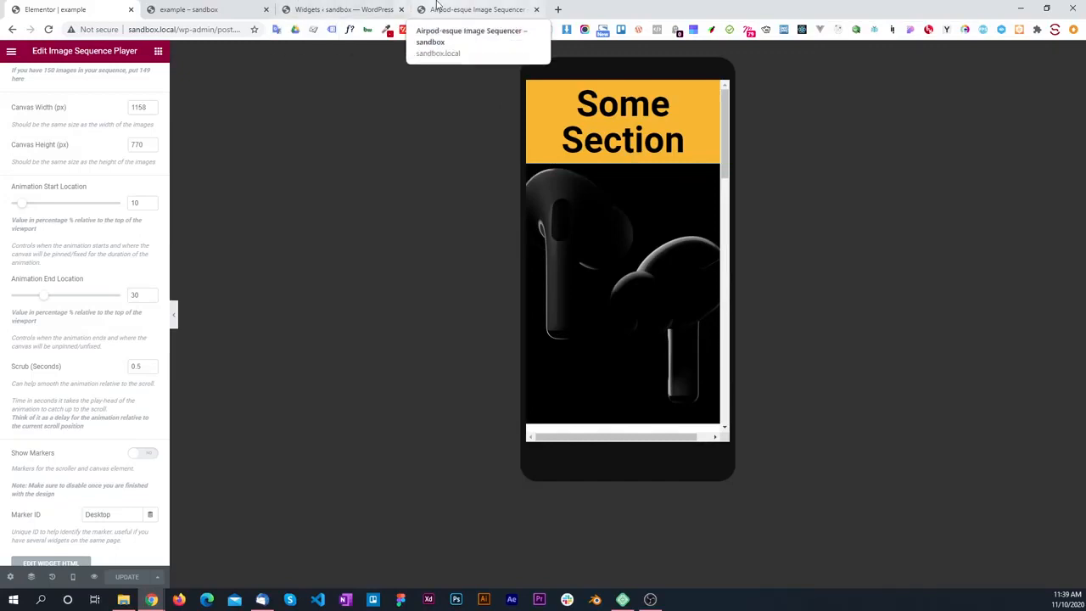
click(374, 5)
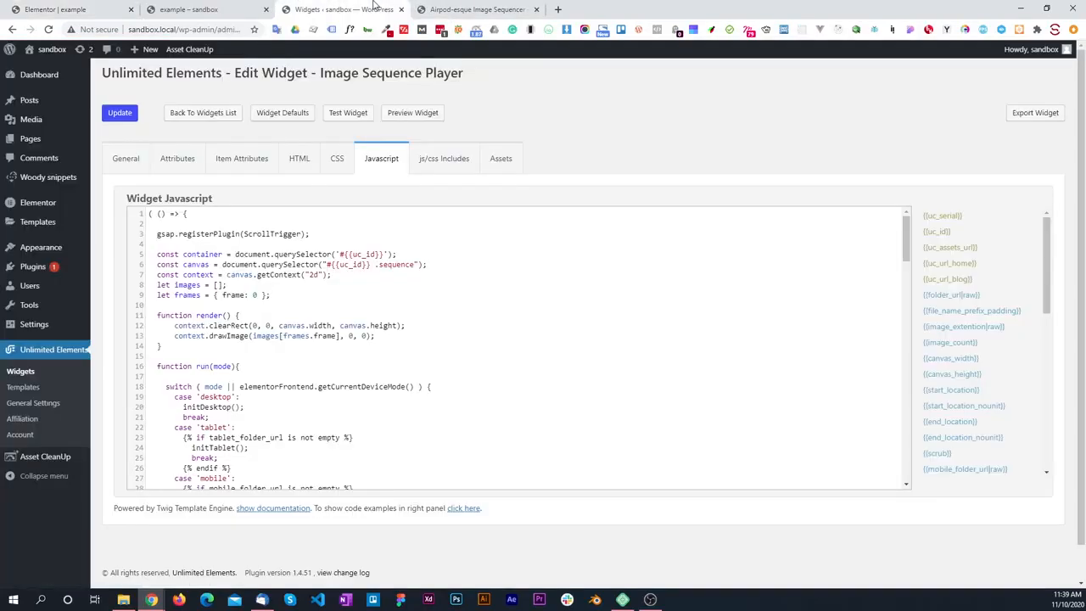
Step: Open the Project Blah Blah demo page and examine how its laptop image sequence and the Point 1 to Point 3 texts respond to scrolling
click(239, 7)
mouse_move(29, 55)
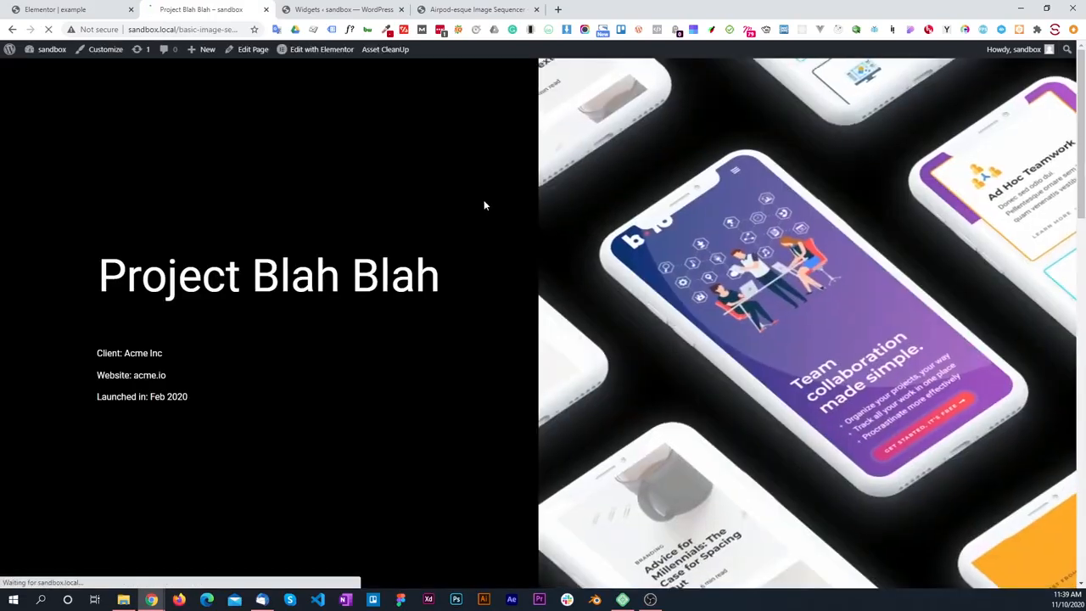
scroll(348, 200, down, 3)
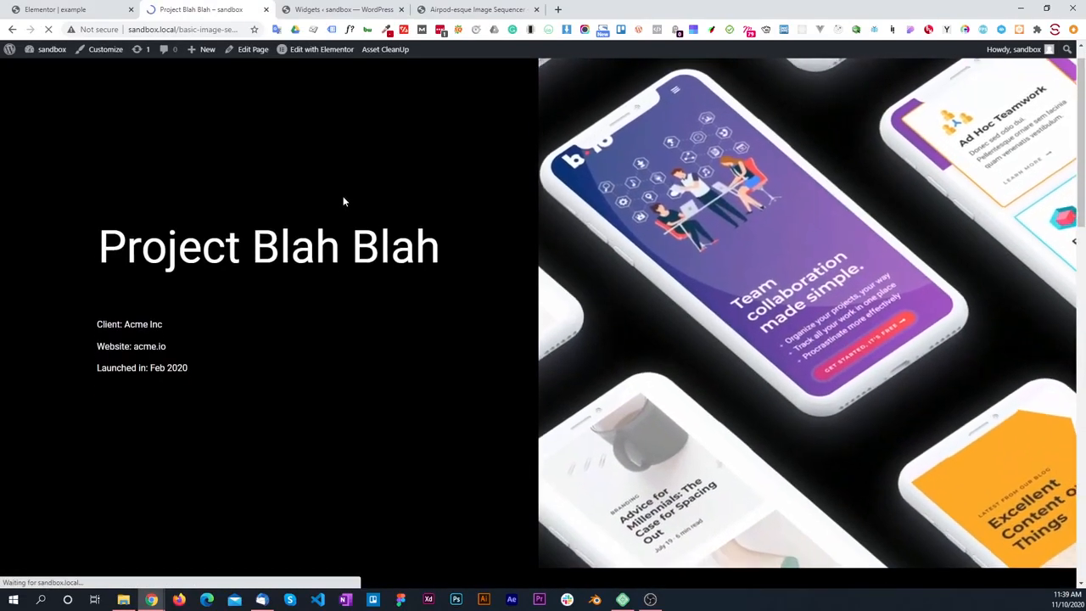
scroll(375, 184, down, 5)
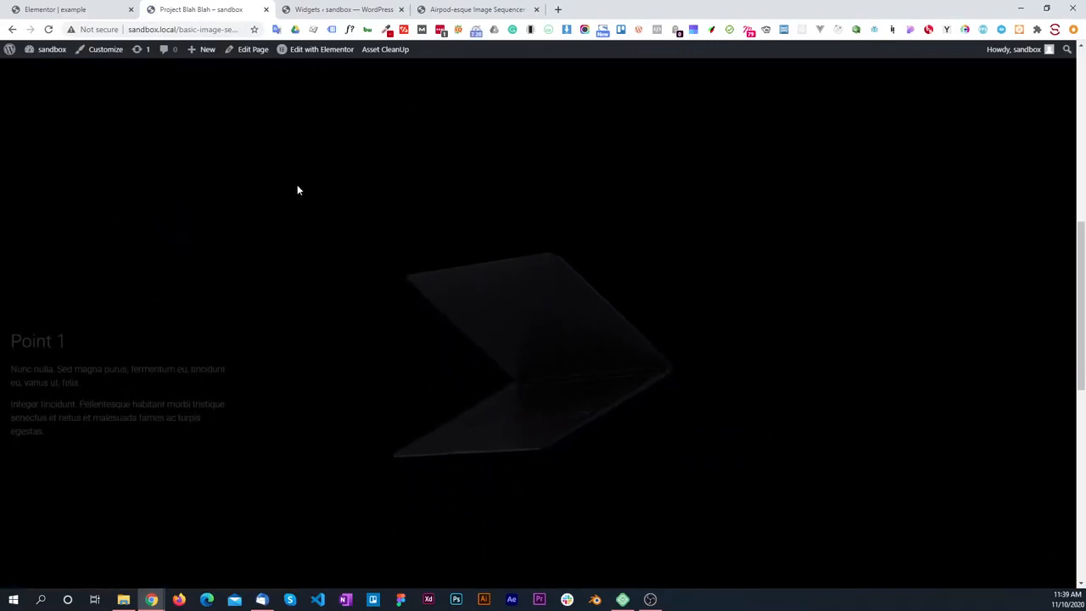
scroll(298, 190, down, 1)
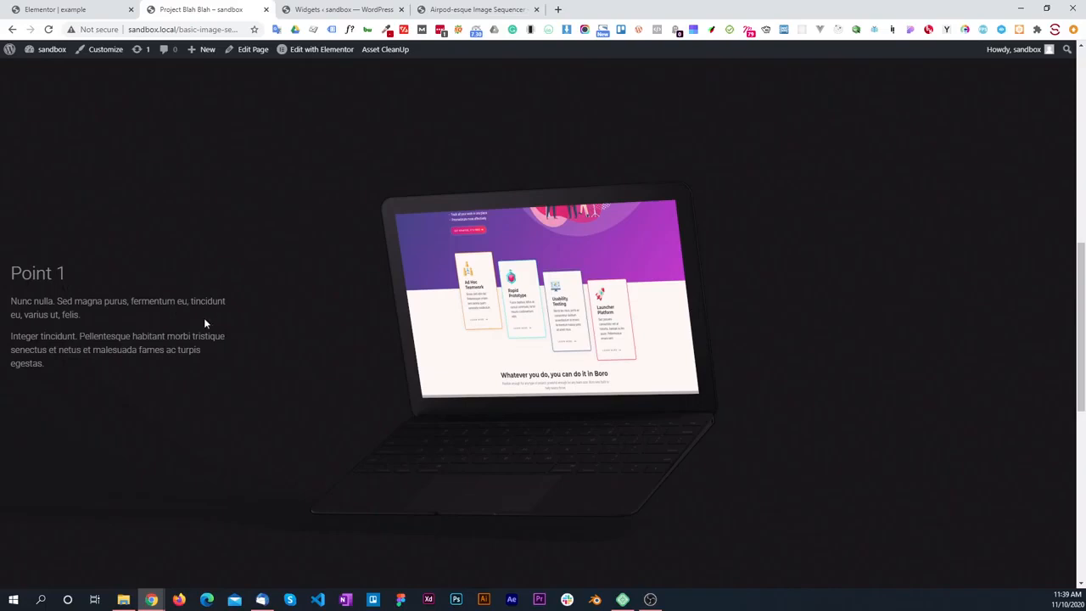
scroll(560, 309, down, 5)
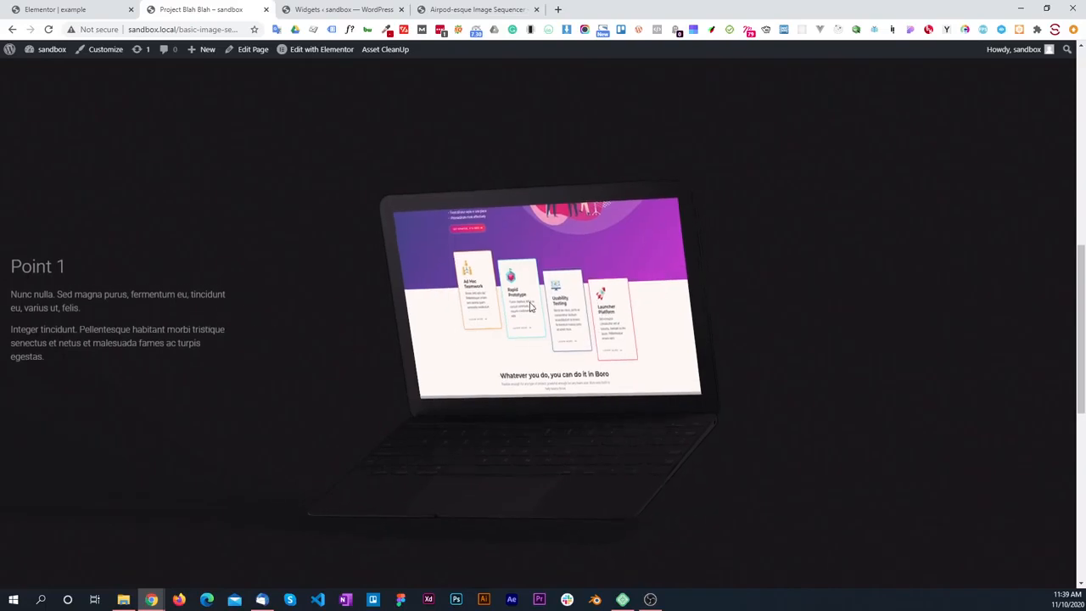
scroll(530, 306, down, 3)
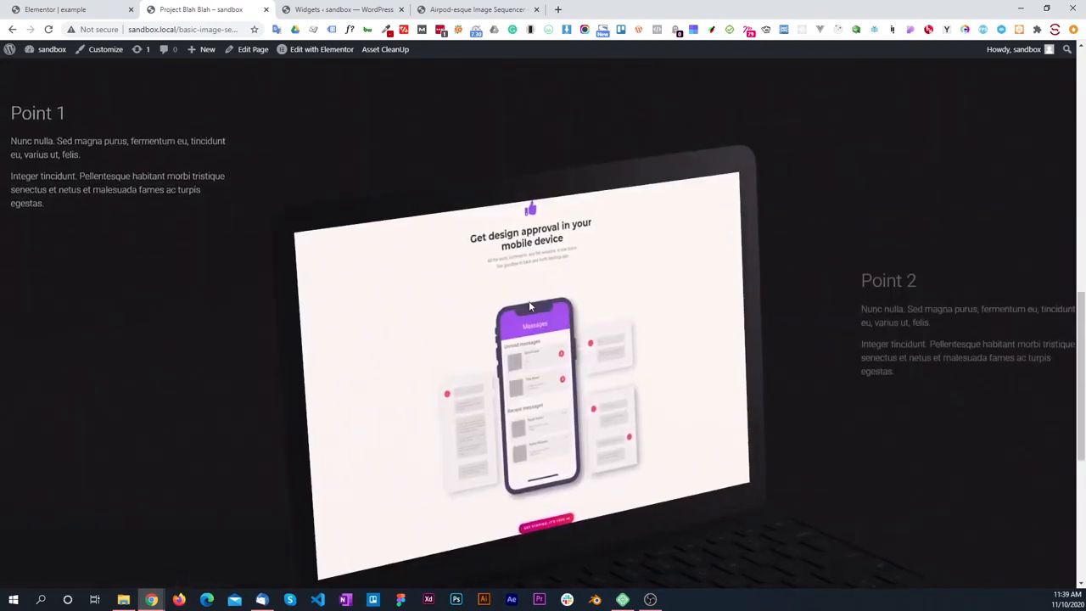
scroll(529, 306, down, 3)
scroll(529, 306, down, 5)
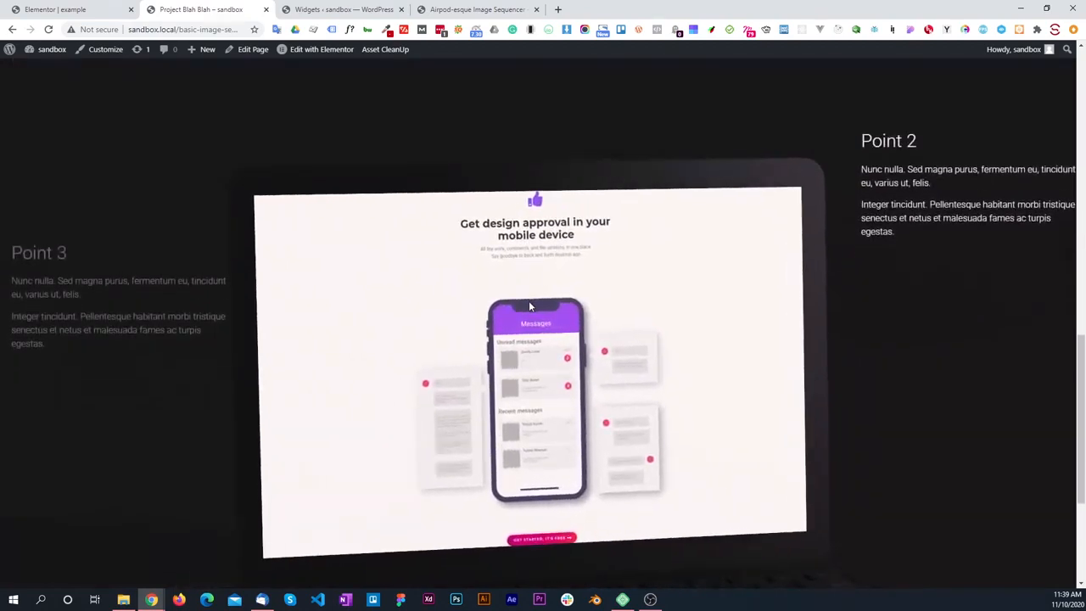
scroll(529, 306, down, 2)
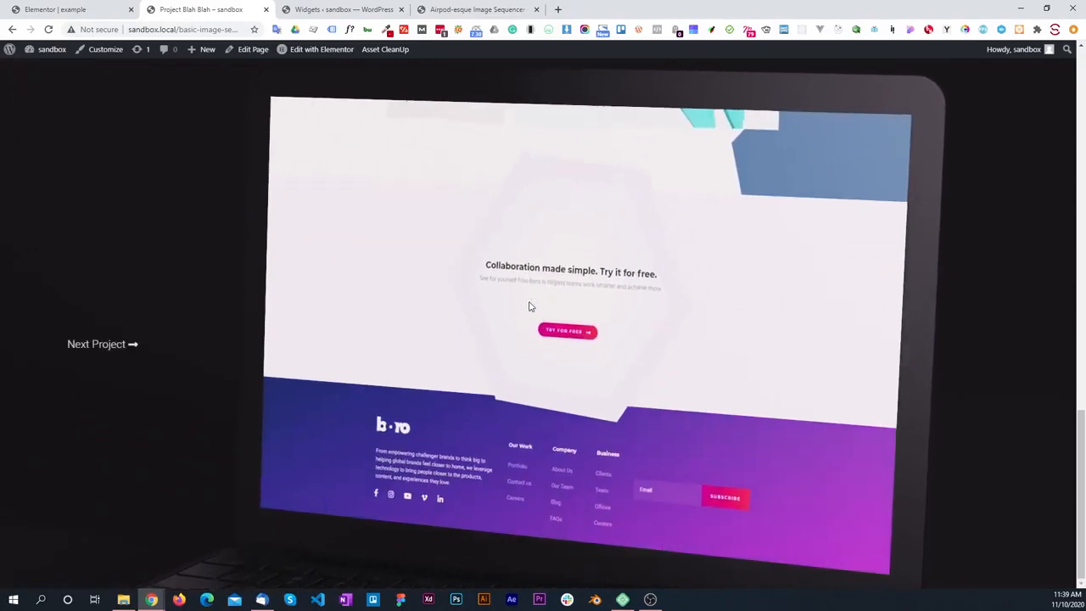
scroll(529, 307, up, 8)
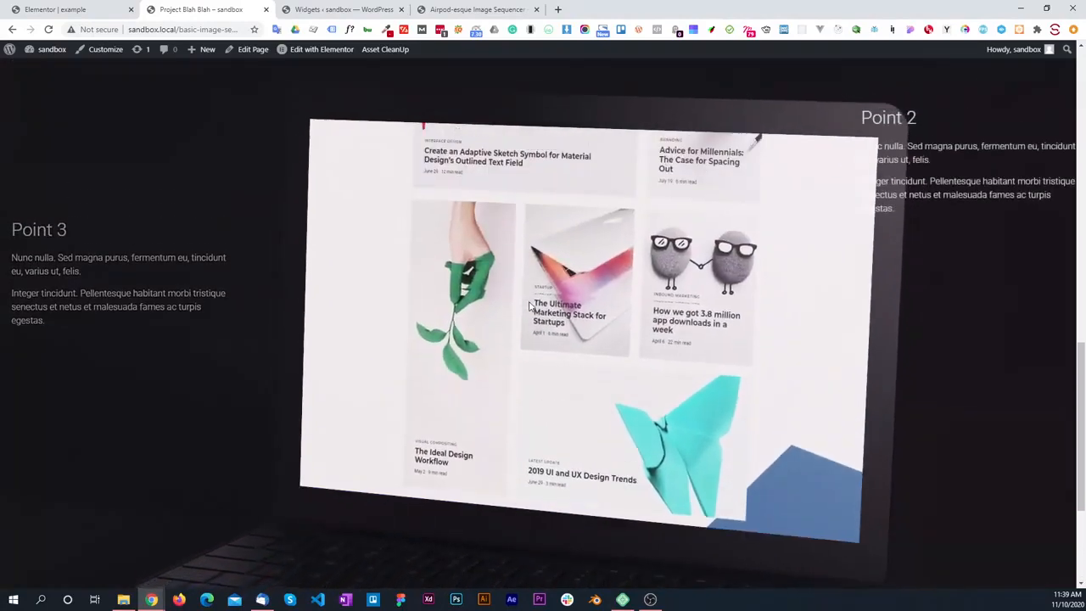
scroll(529, 303, up, 5)
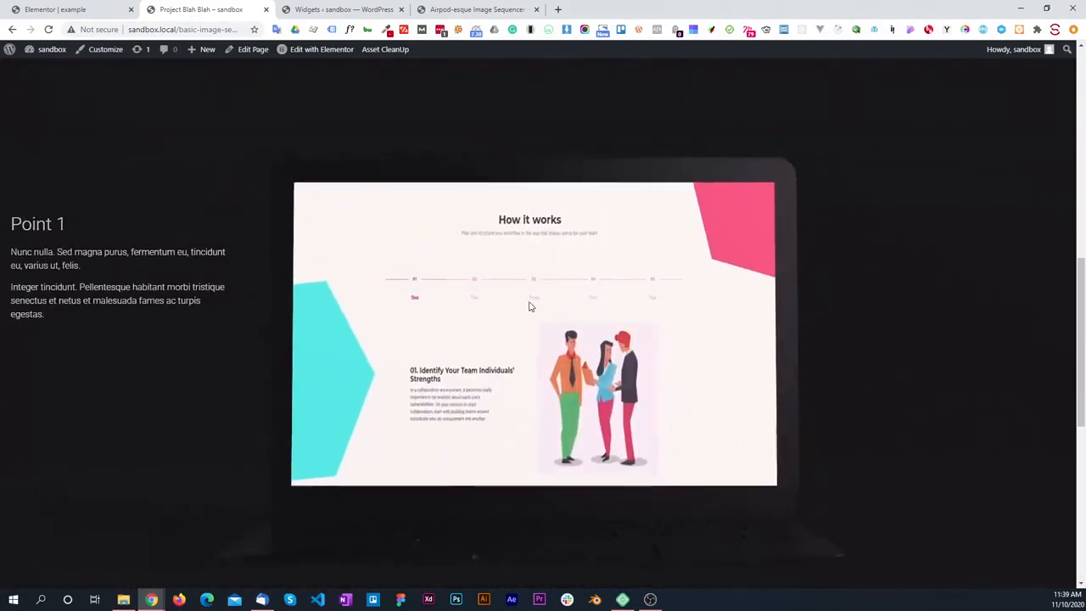